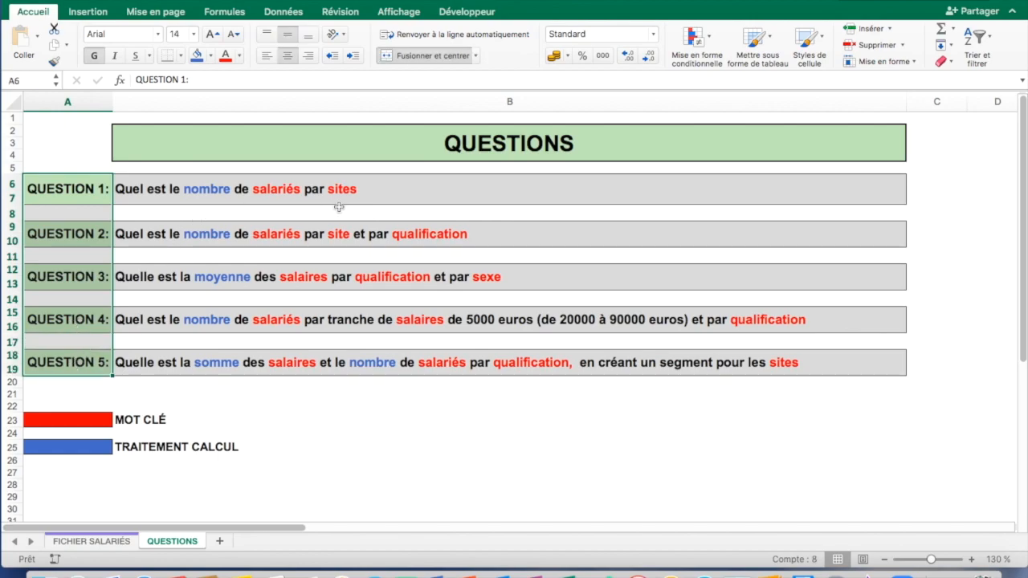
Step: Review the five questions and the colour legend for keywords and calculations on the QUESTIONS sheet
left_click(413, 202)
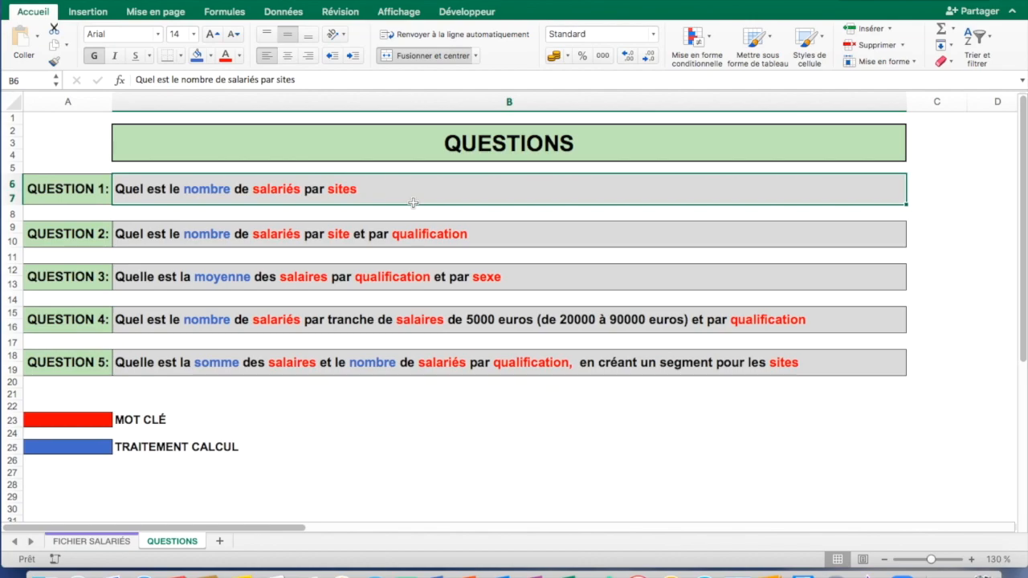
left_click(89, 283)
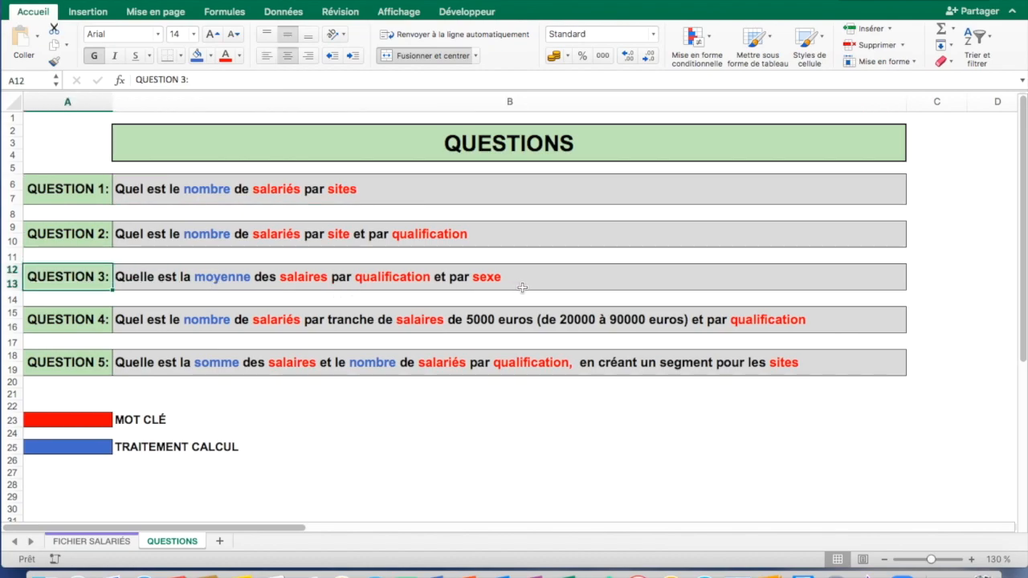
left_click(74, 322)
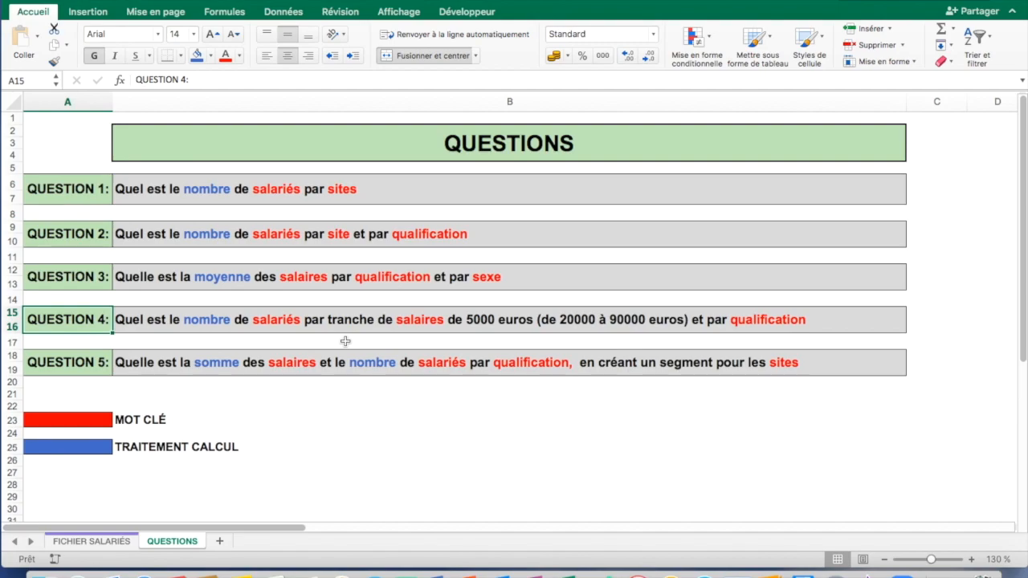
left_click(72, 422)
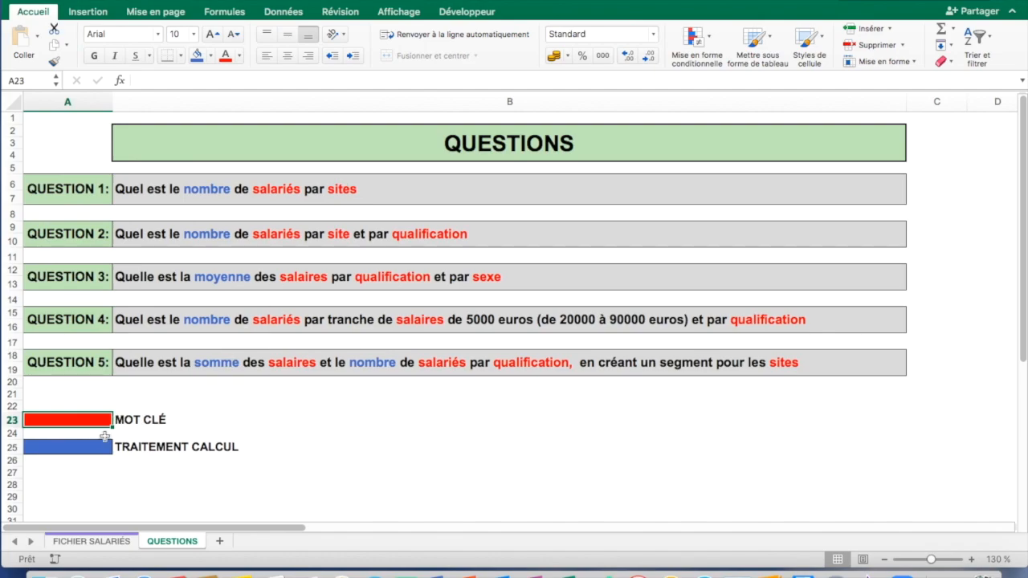
left_click(80, 446)
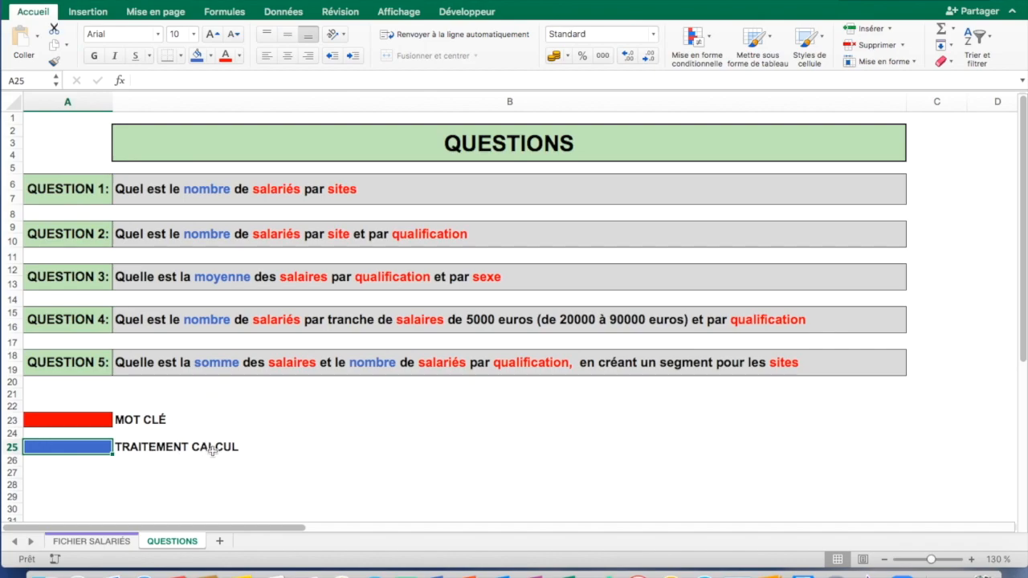
Step: Examine the column headers of the employee table on the FICHIER SALARIÉS sheet, from MATRICULE to AGE
left_click(110, 543)
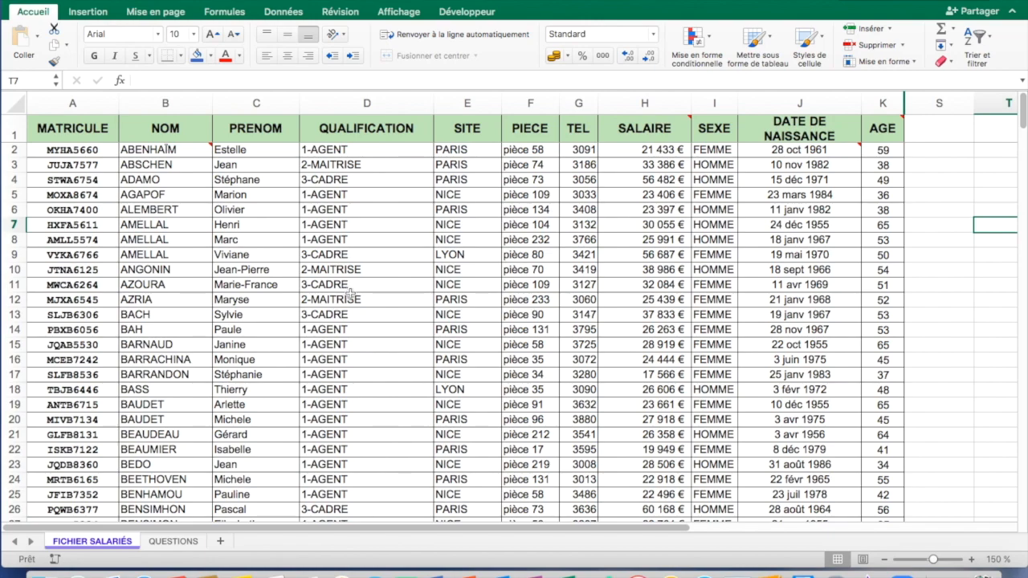
key("ctrl+Home")
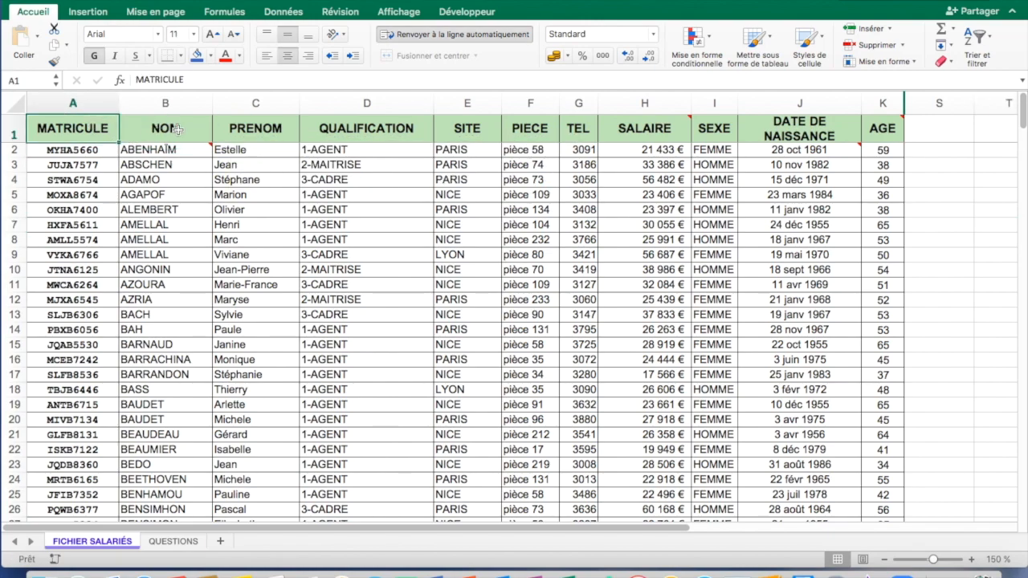
left_click(177, 129)
left_click(252, 129)
left_click(369, 130)
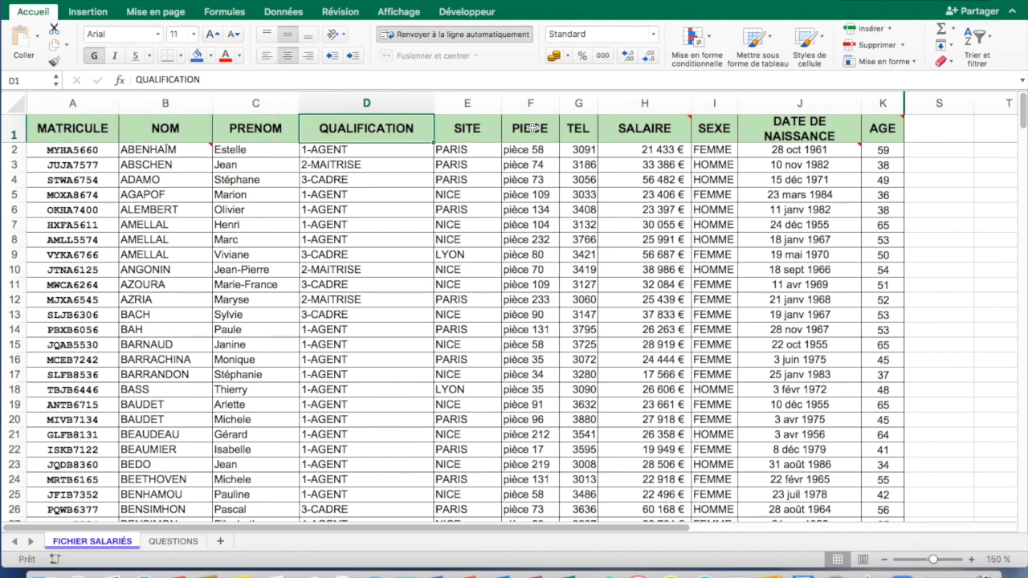
left_click(643, 126)
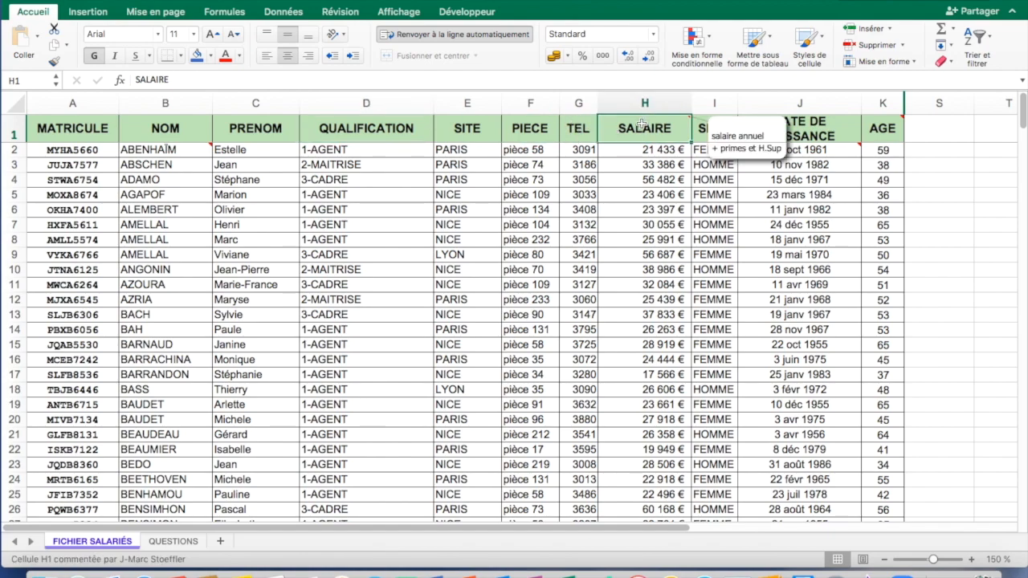
left_click(803, 130)
left_click(890, 132)
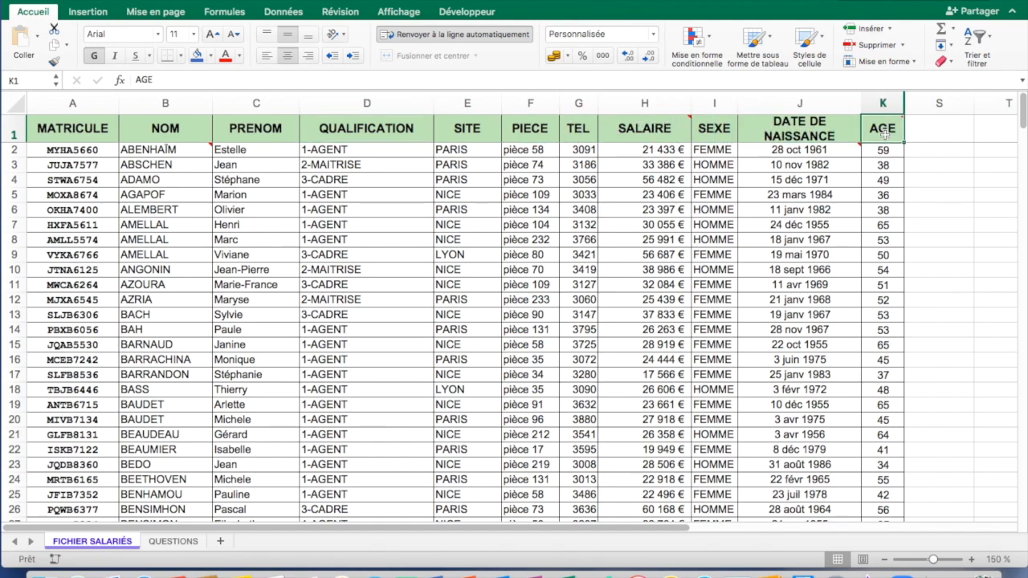
Step: Browse the employee records and check the number of entries in the NOM column
scroll(297, 322, "down", 7)
scroll(297, 323, "down", 18)
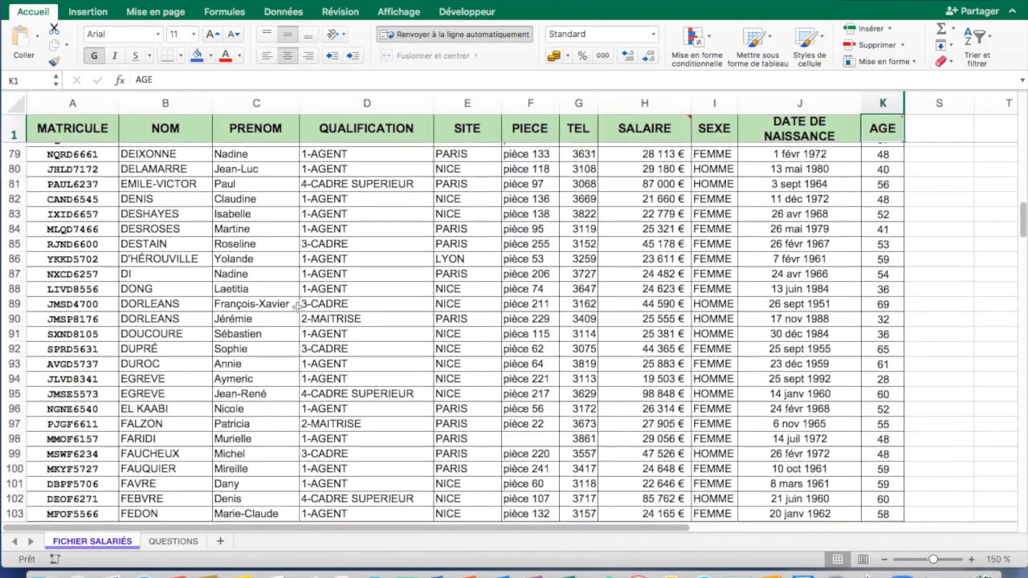
left_click(165, 103)
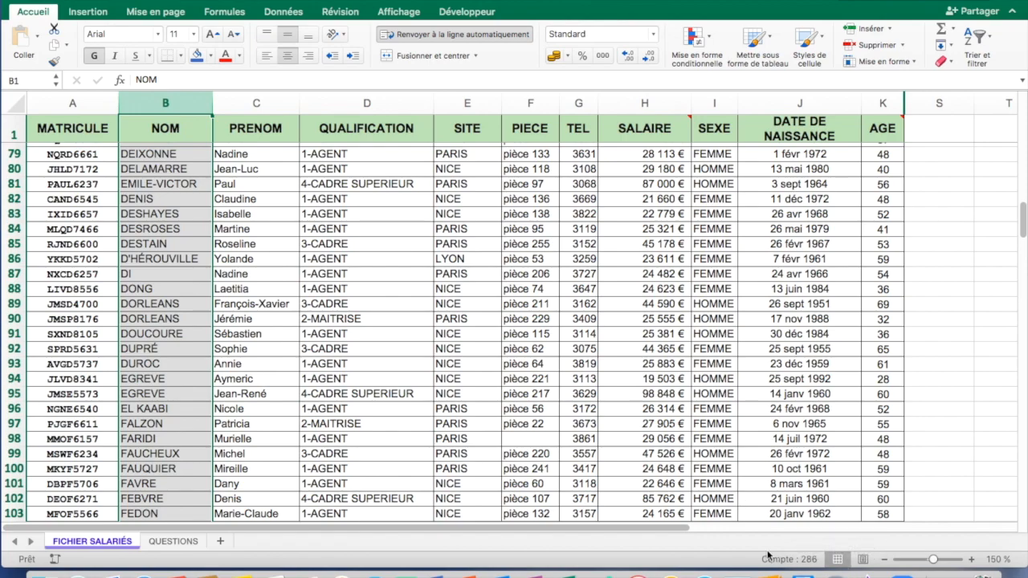
left_click(452, 319)
scroll(452, 319, "up", 18)
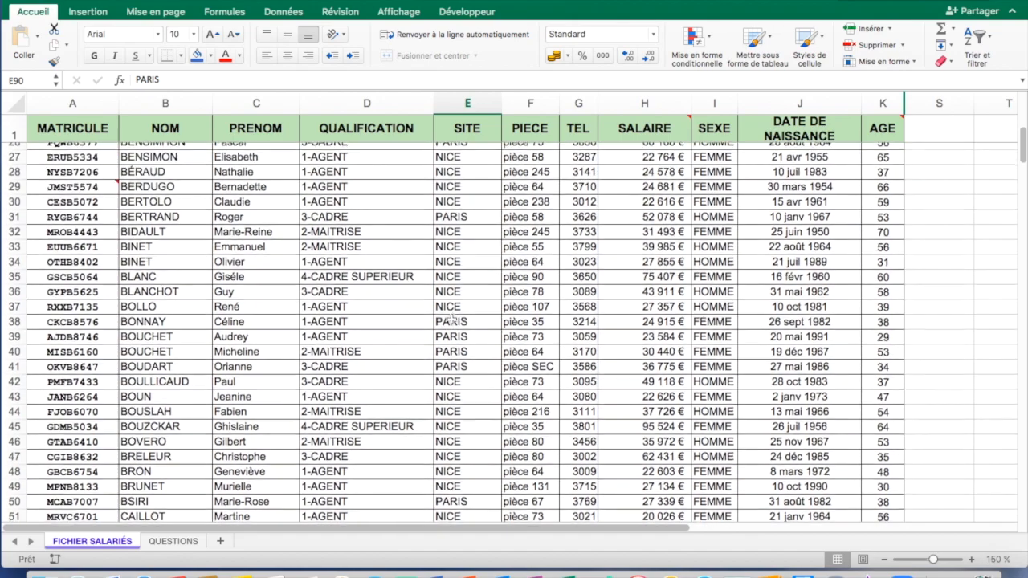
scroll(452, 319, "up", 8)
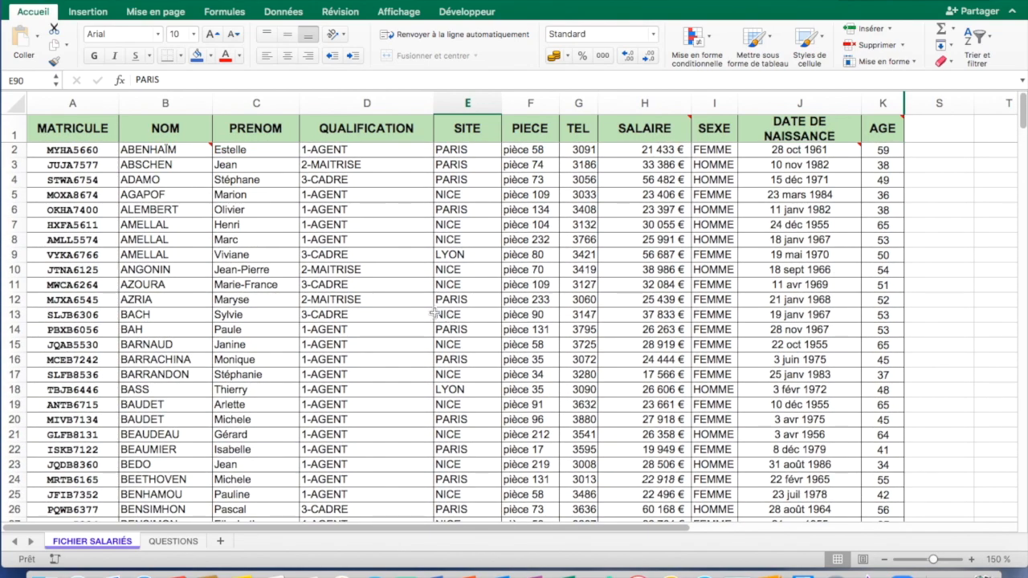
Step: Create a pivot table on a new worksheet from range A1:K286 of the FICHIER SALARIÉS sheet
left_click(163, 545)
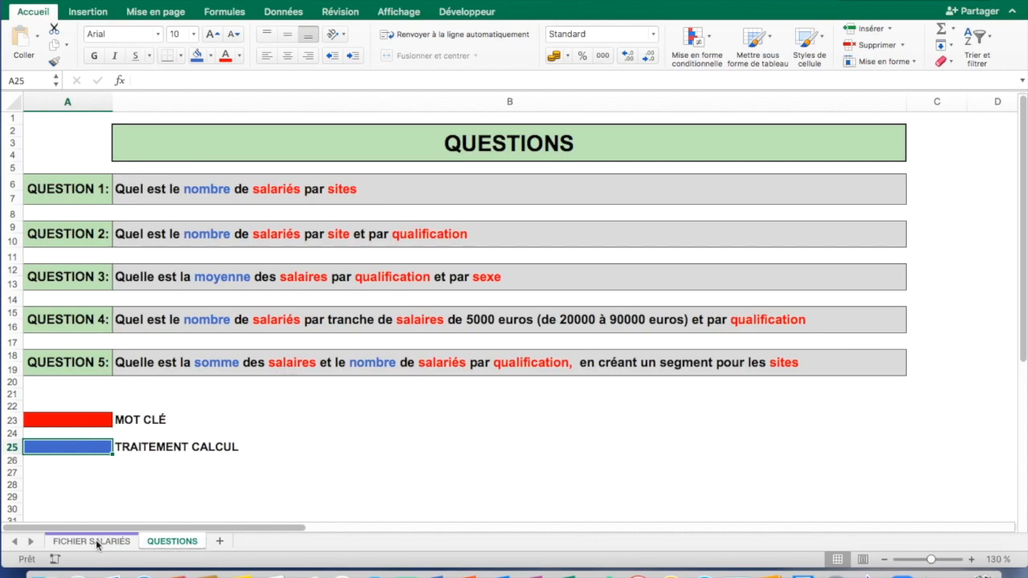
left_click(98, 543)
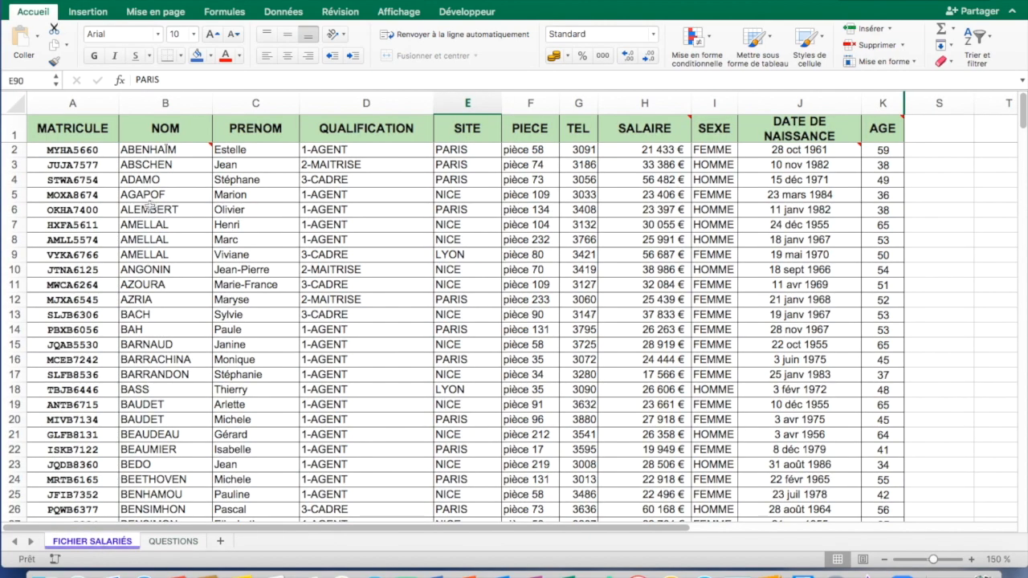
left_click_drag(48, 125, 875, 162)
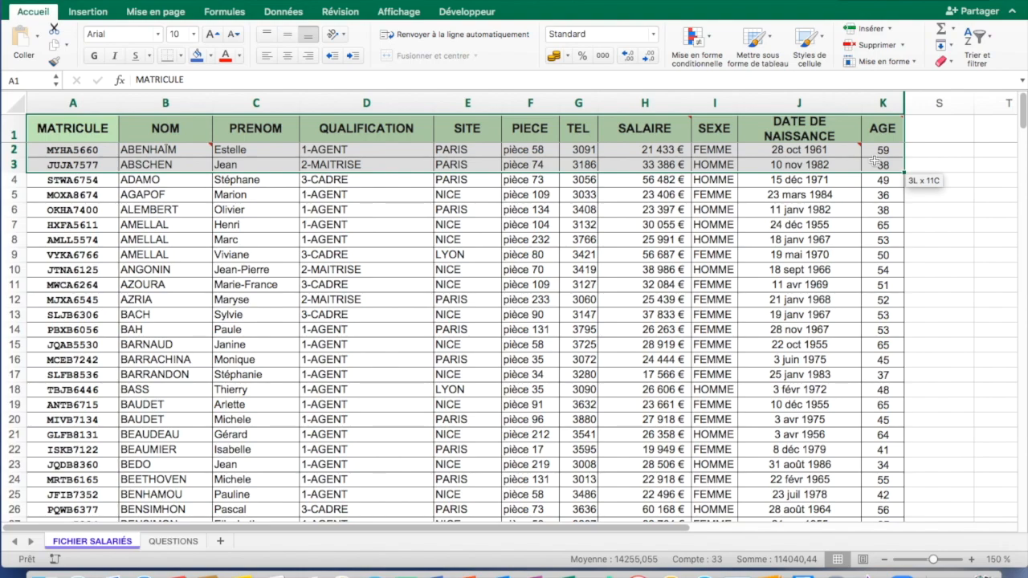
left_click_drag(876, 161, 875, 161)
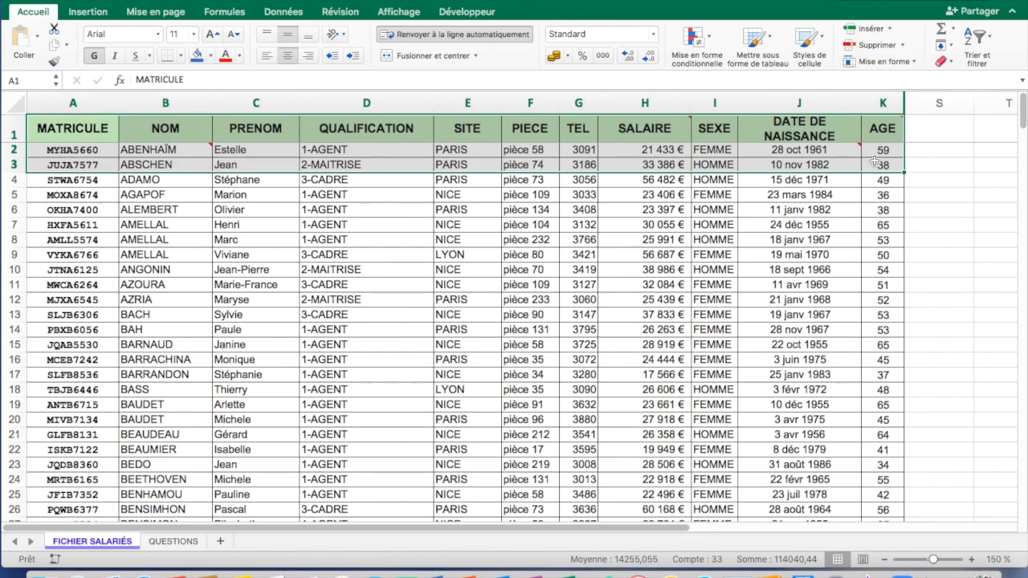
key("ctrl+shift+Down")
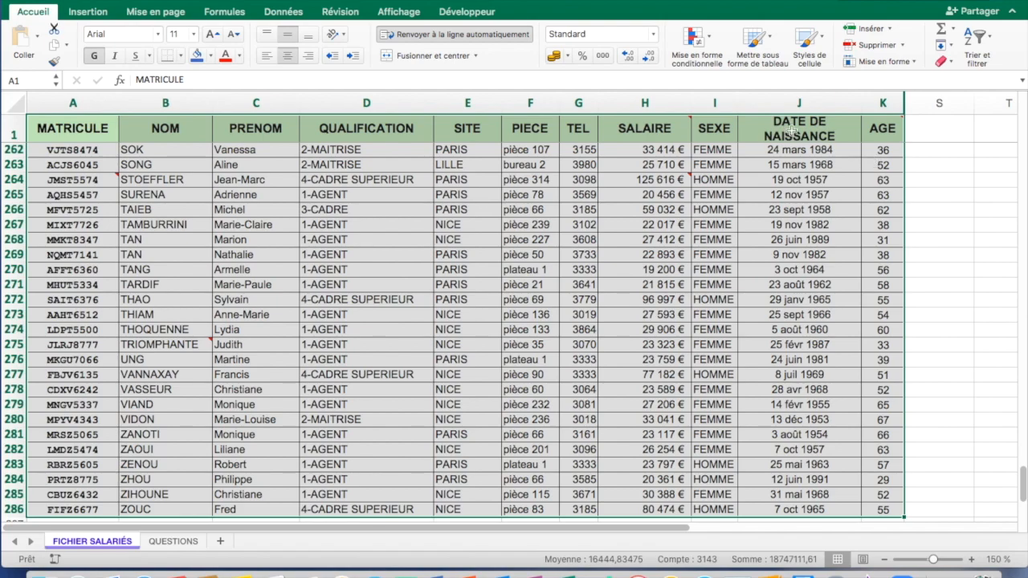
left_click(86, 14)
left_click(37, 28)
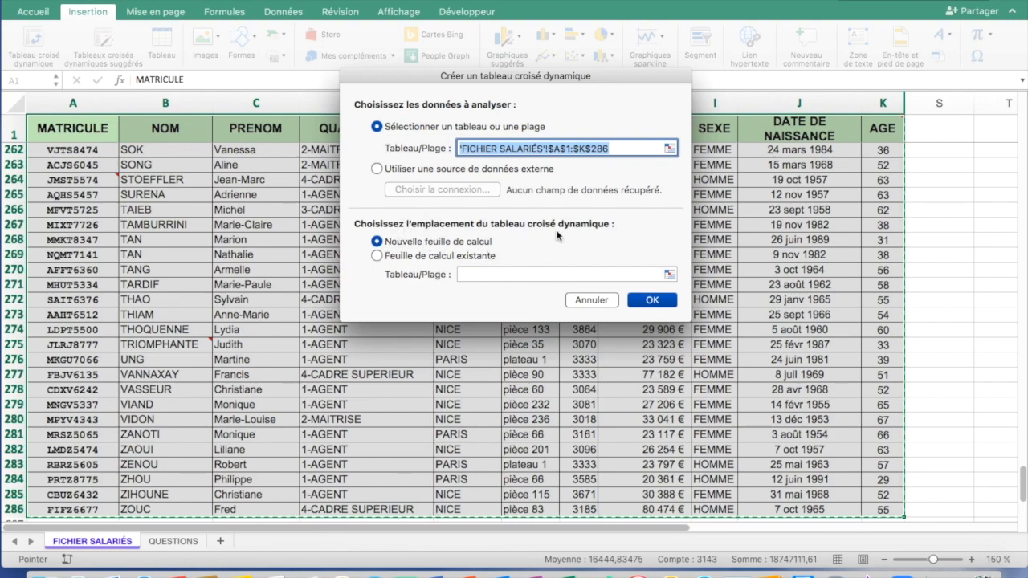
left_click(648, 300)
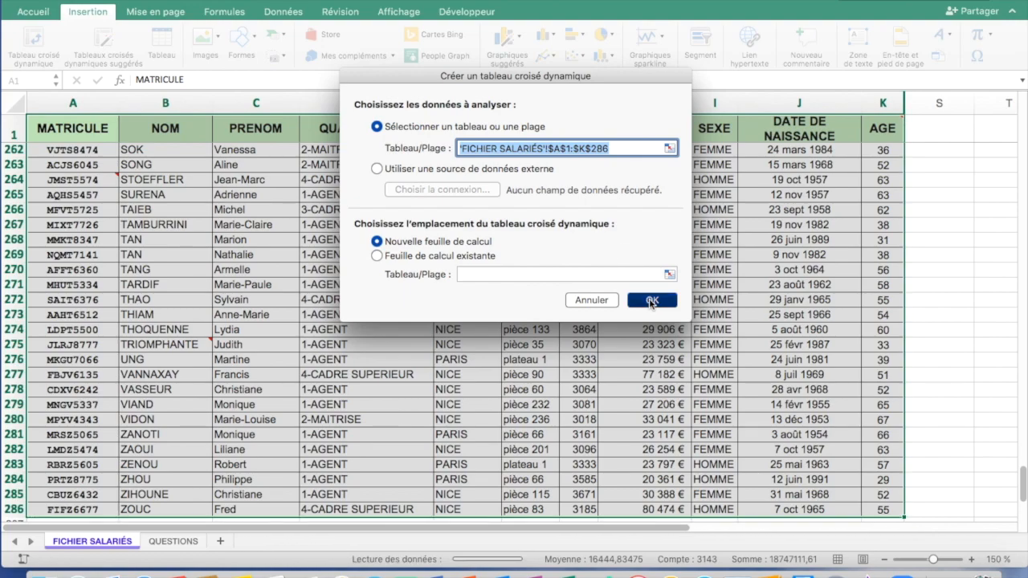
Step: Set the zoom of the new pivot table sheet to 150 %
left_click(972, 561)
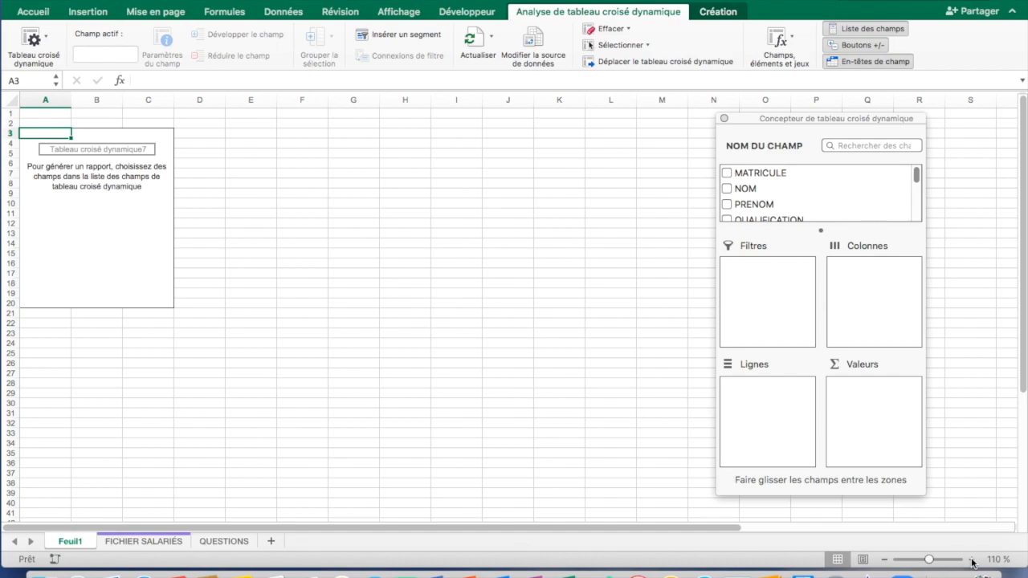
left_click(972, 562)
left_click(972, 561)
left_click(972, 561)
left_click(971, 562)
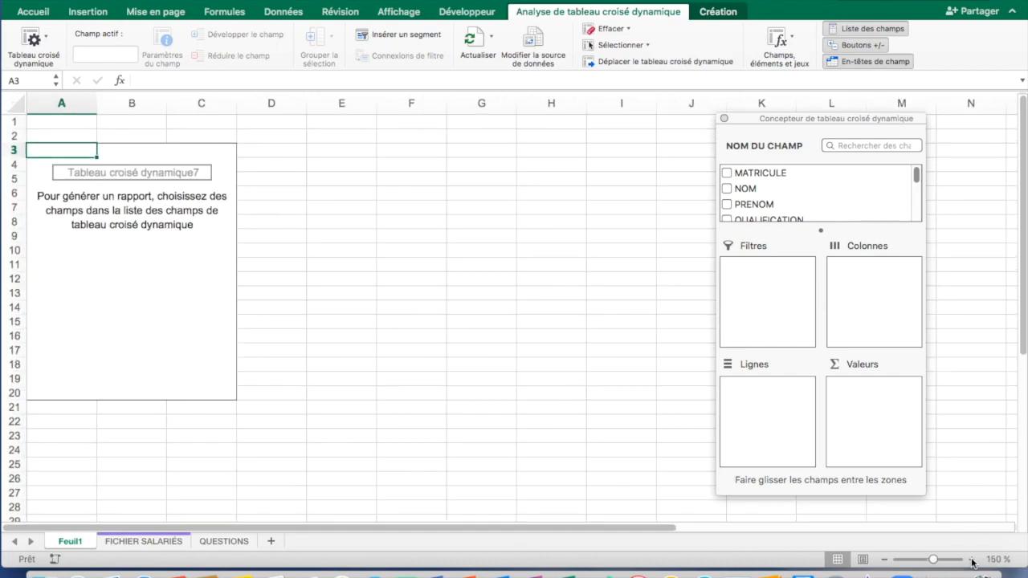
Step: Move the pivot table designer away from the report area and enlarge it in width and height
left_click_drag(802, 118, 875, 122)
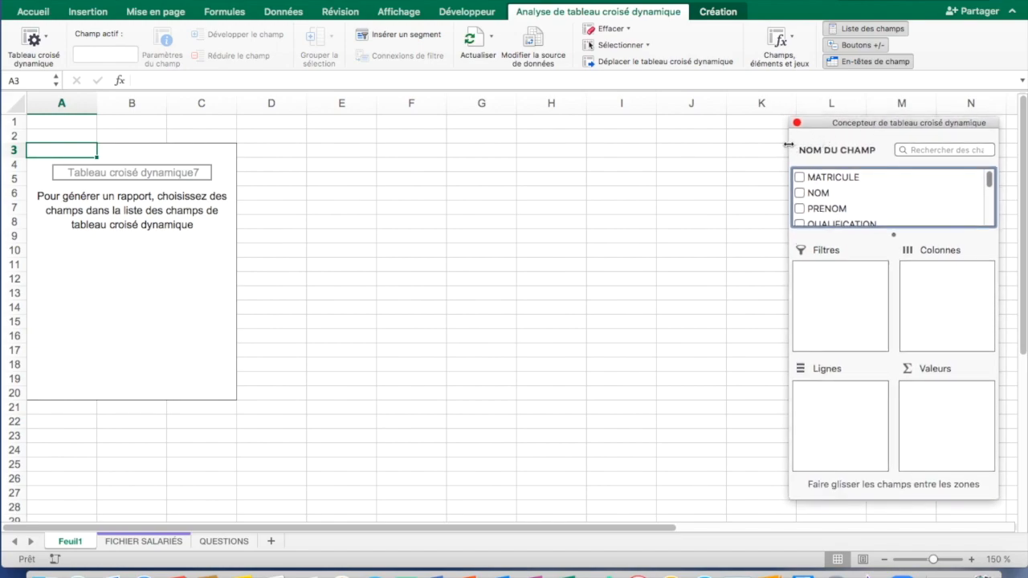
left_click_drag(788, 144, 687, 150)
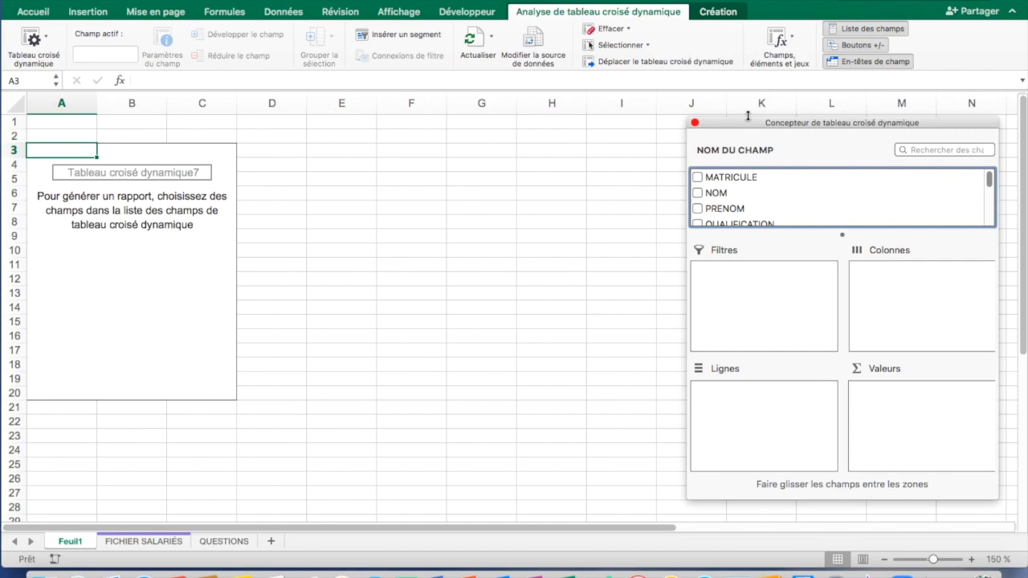
left_click_drag(748, 115, 748, 109)
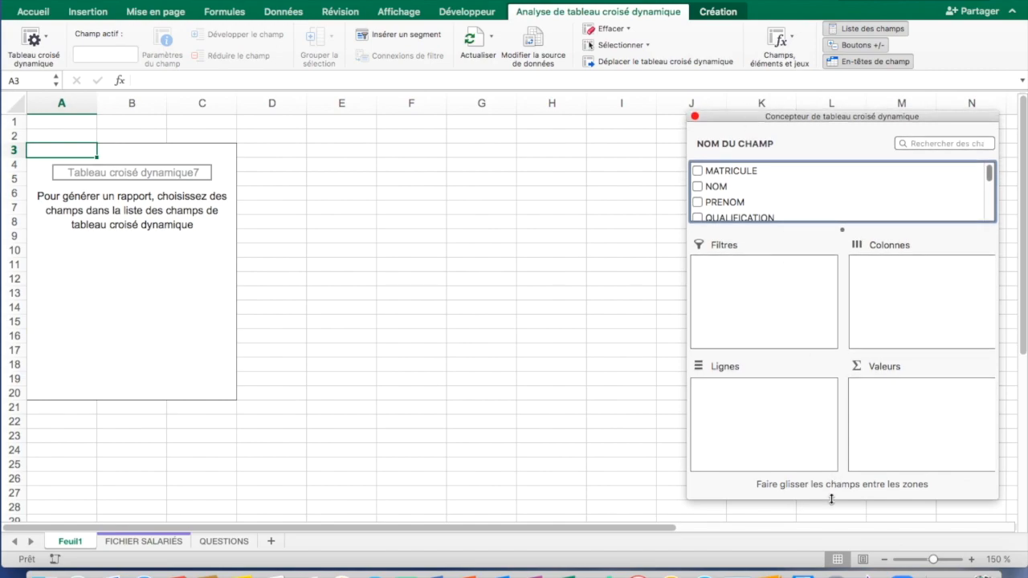
left_click_drag(832, 500, 840, 527)
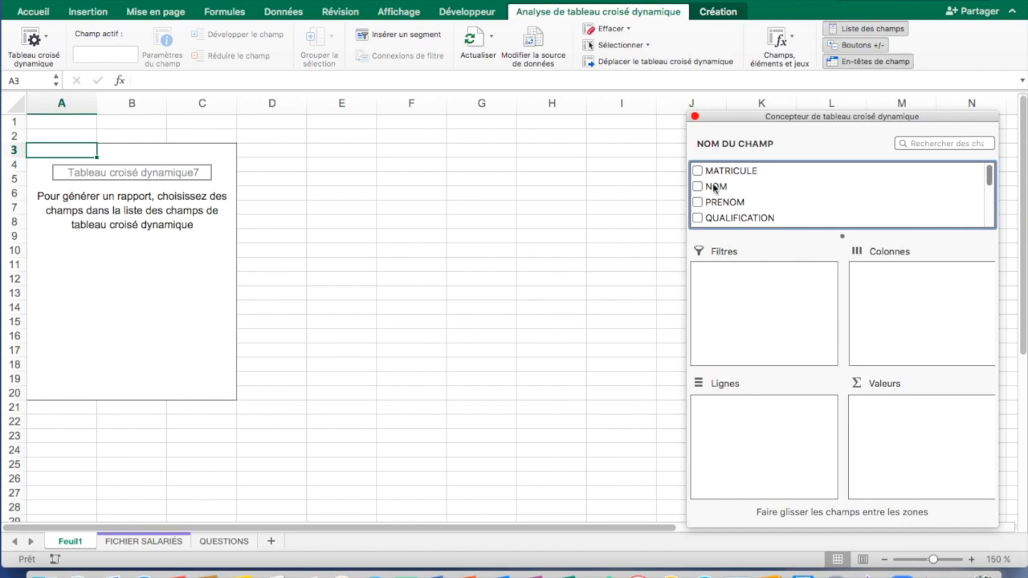
Step: Compare the pivot table's field names with the column headers in row 1 of the FICHIER SALARIÉS sheet
left_click(154, 544)
left_click(153, 543)
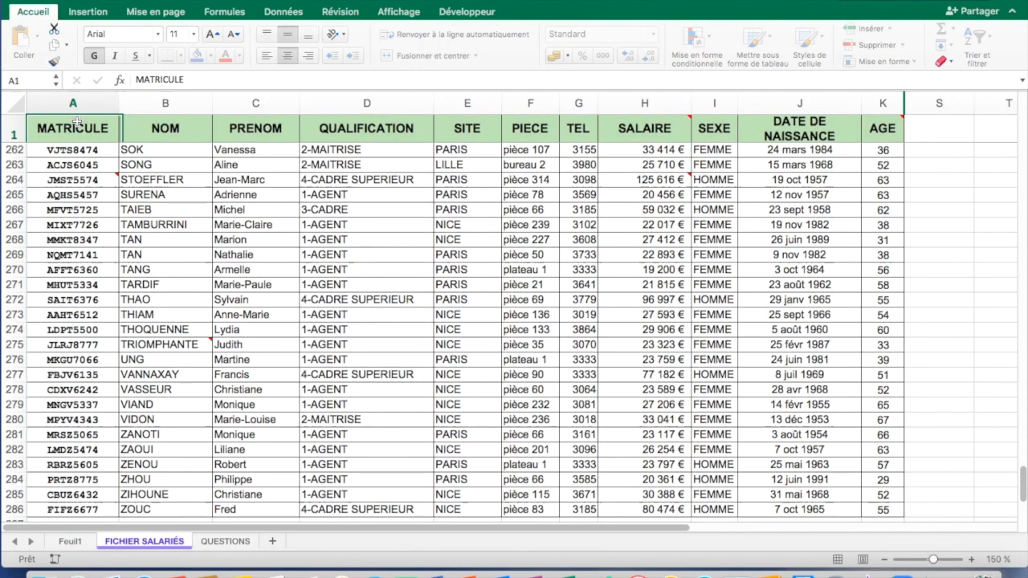
left_click(177, 135)
left_click(268, 137)
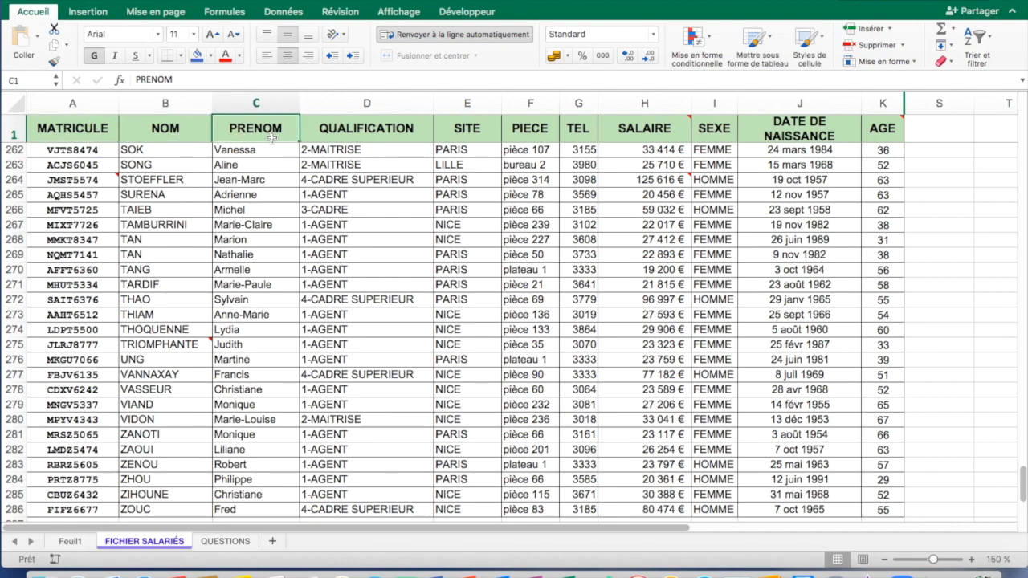
left_click(376, 139)
left_click(13, 133)
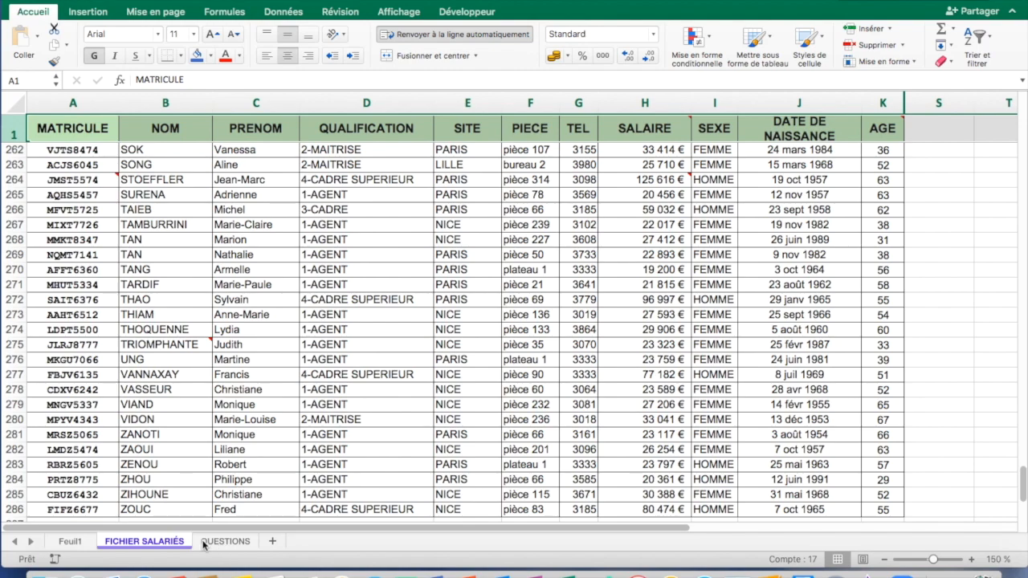
Step: Rename the Feuil1 sheet as TCD and move it after the QUESTIONS sheet
left_click(78, 545)
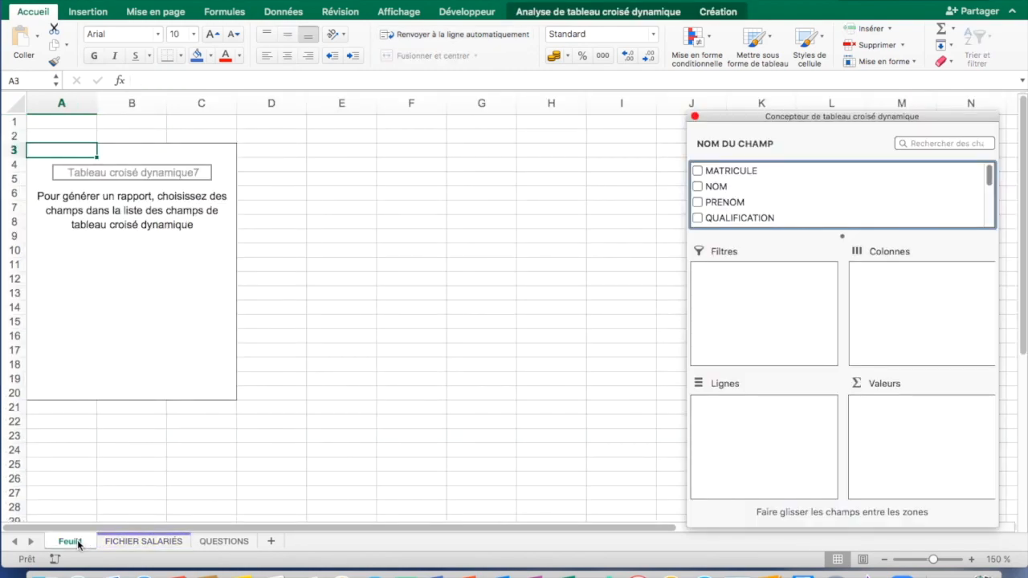
double_click(71, 542)
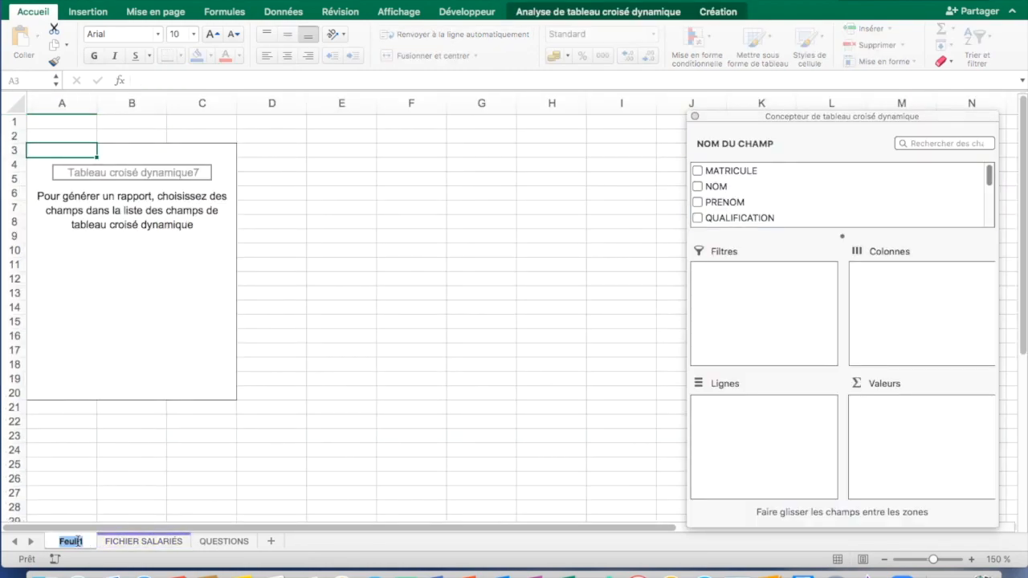
type("TCD")
left_click(85, 509)
left_click_drag(80, 545, 267, 544)
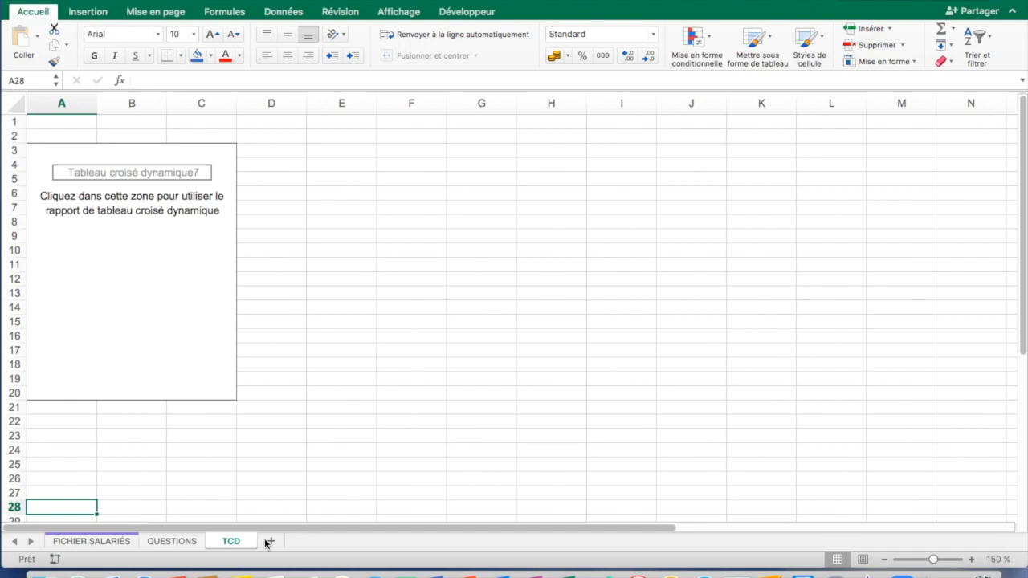
Step: Display the pivot table designer and examine its Filtres, Colonnes, Lignes and Valeurs areas alongside the empty report
left_click(197, 337)
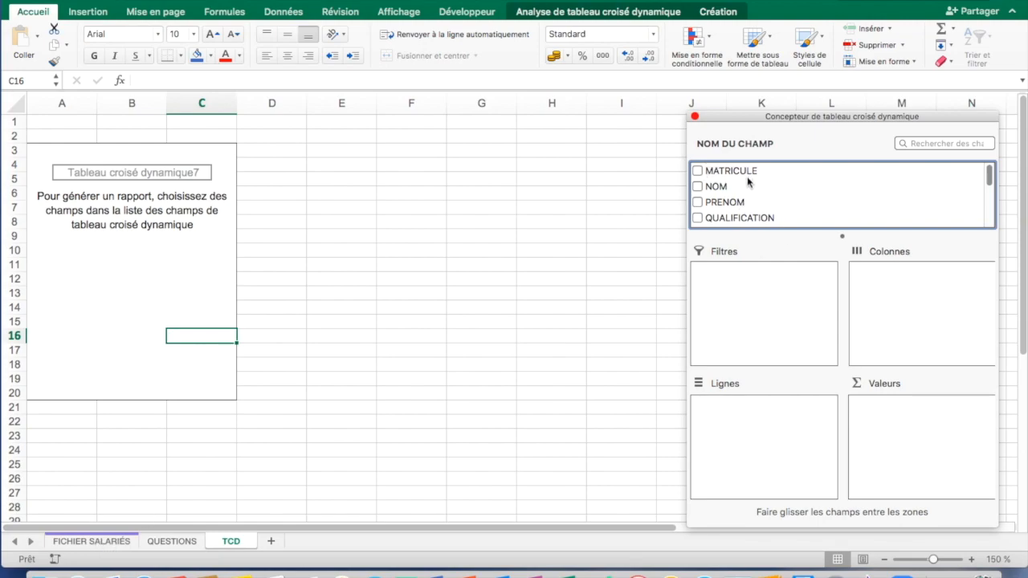
left_click(750, 298)
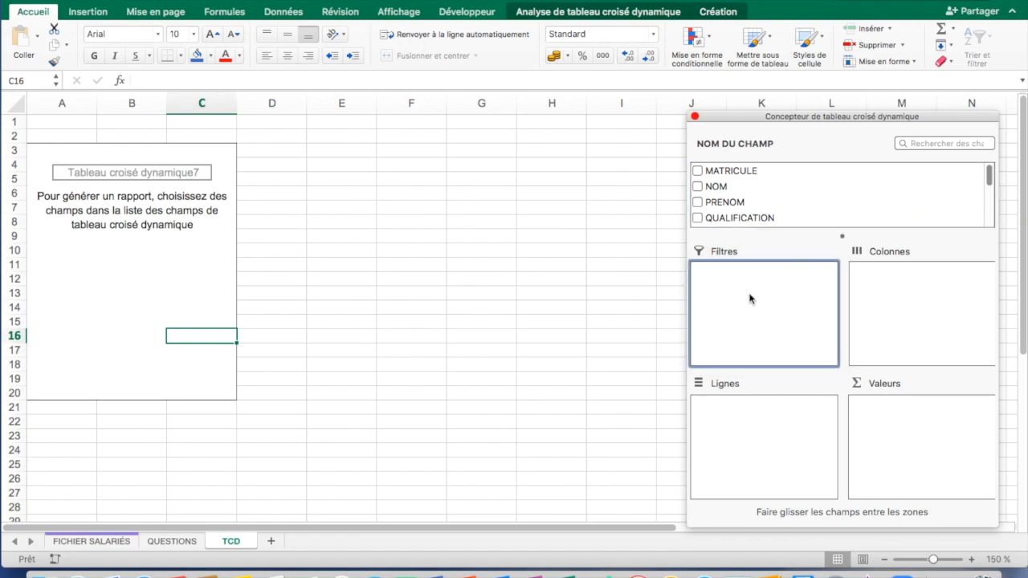
left_click(910, 288)
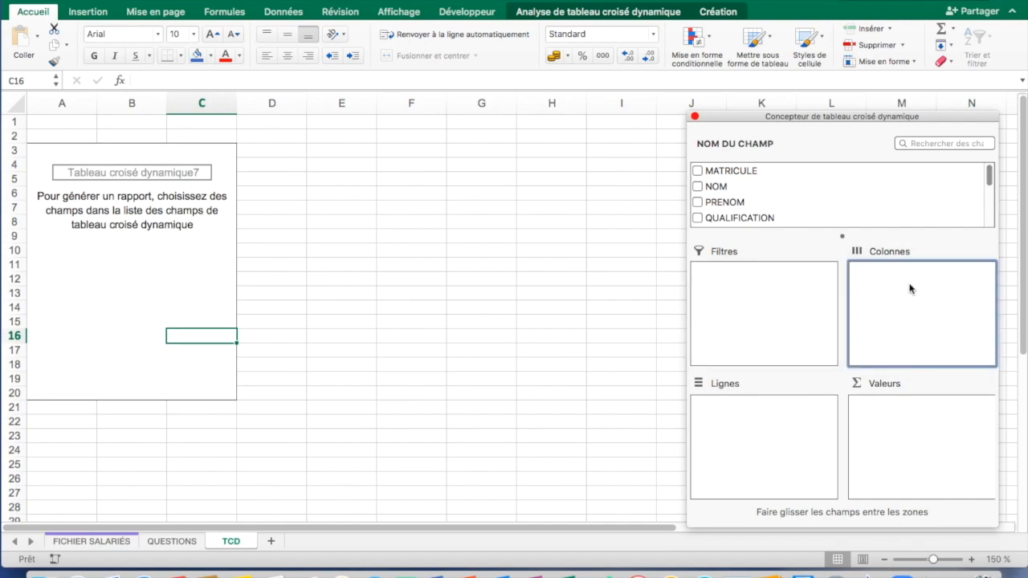
left_click(733, 431)
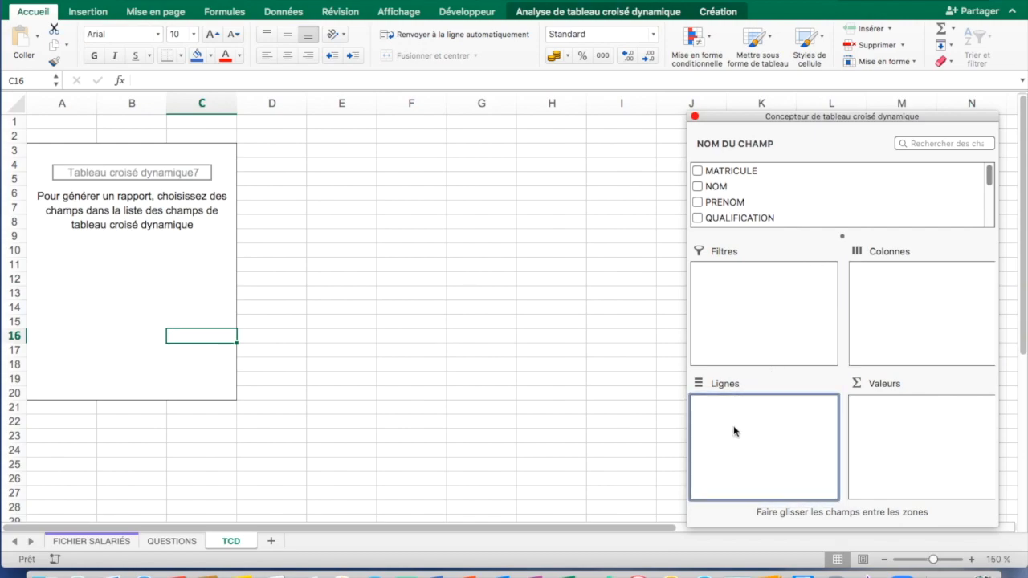
left_click(892, 438)
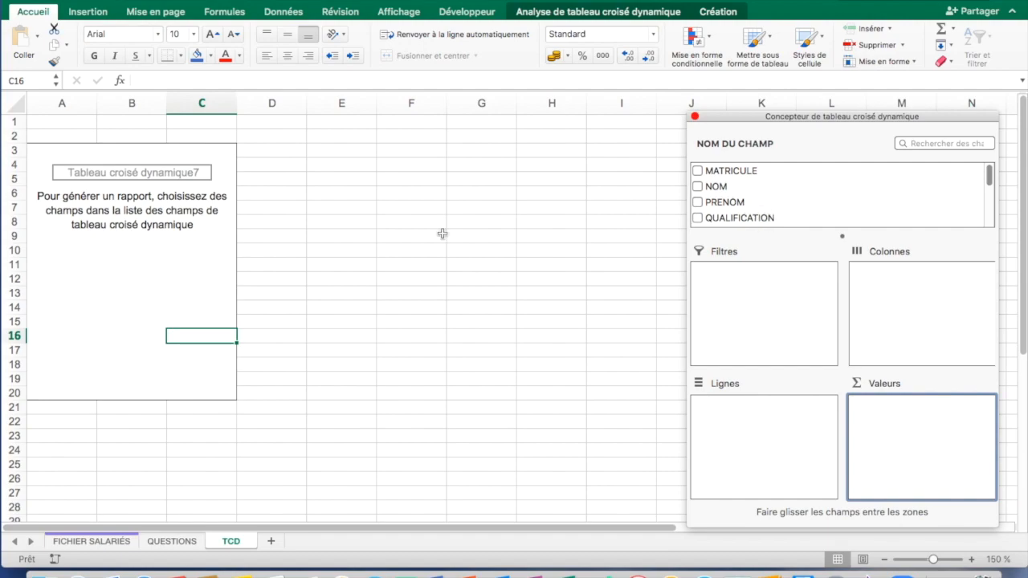
left_click(82, 206)
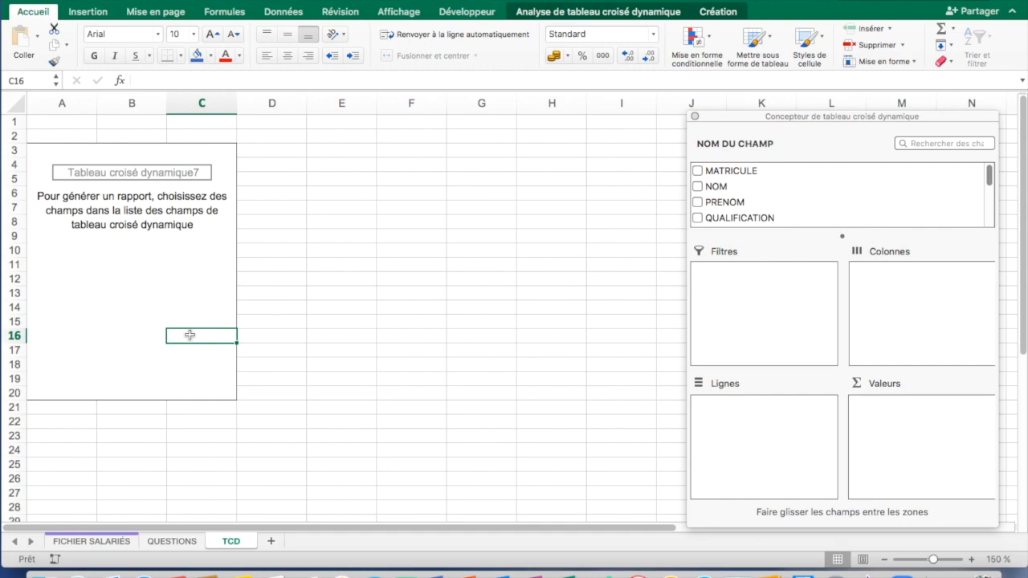
Step: Check question 1 on the QUESTIONS sheet and add the SITE field to the Lignes area of the TCD pivot table
left_click(164, 543)
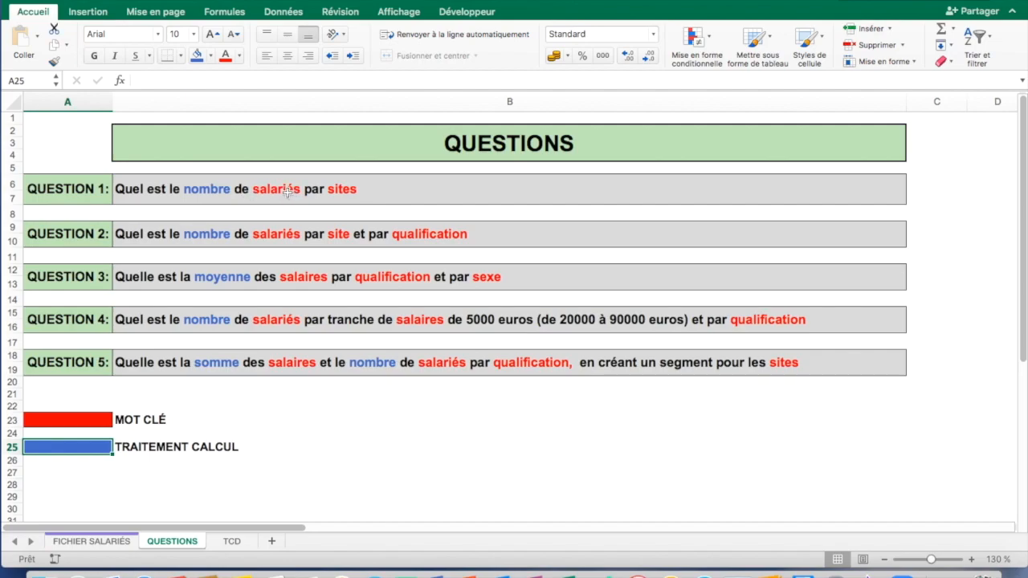
left_click(319, 190)
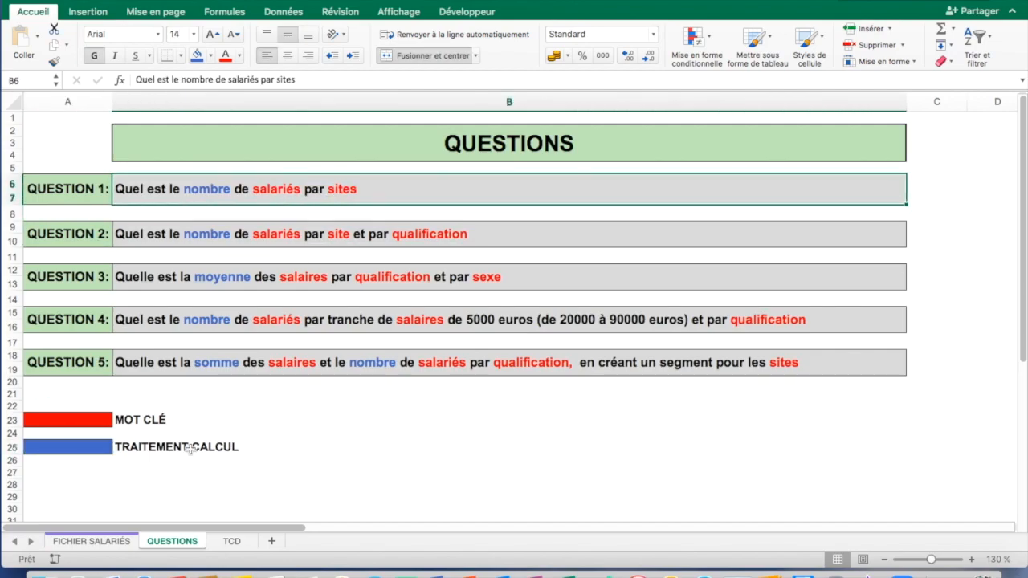
left_click(231, 542)
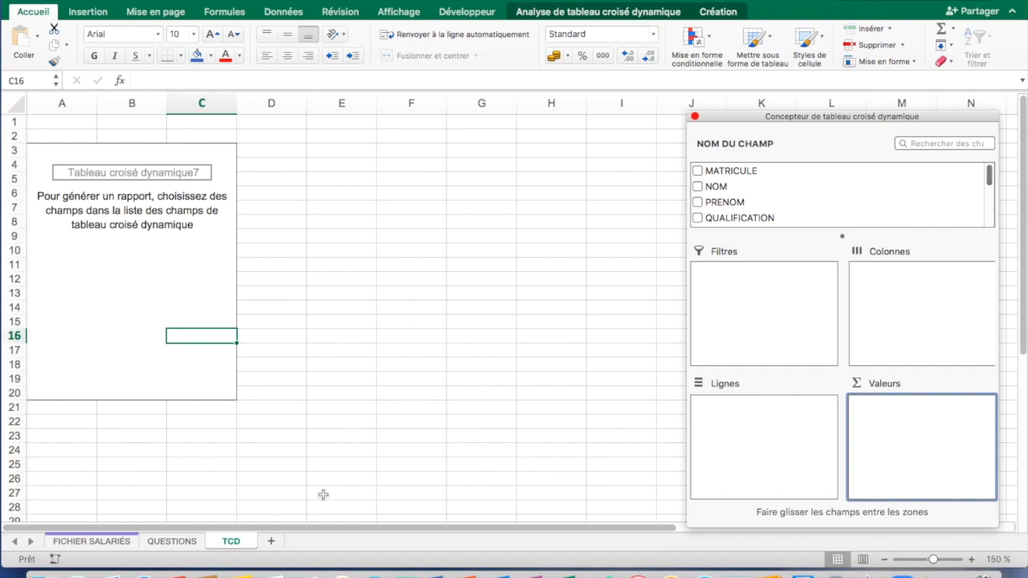
left_click(161, 546)
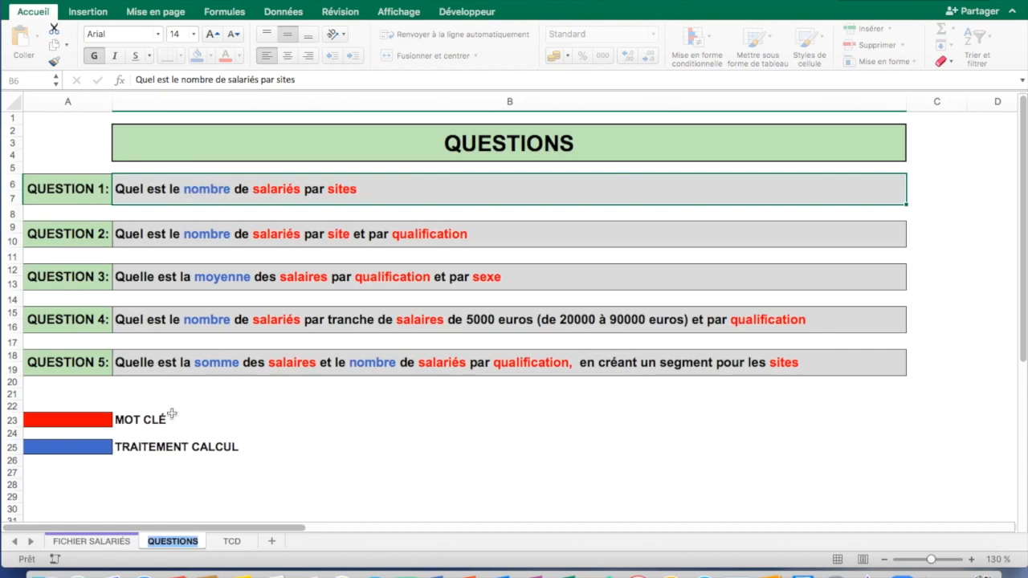
left_click(232, 541)
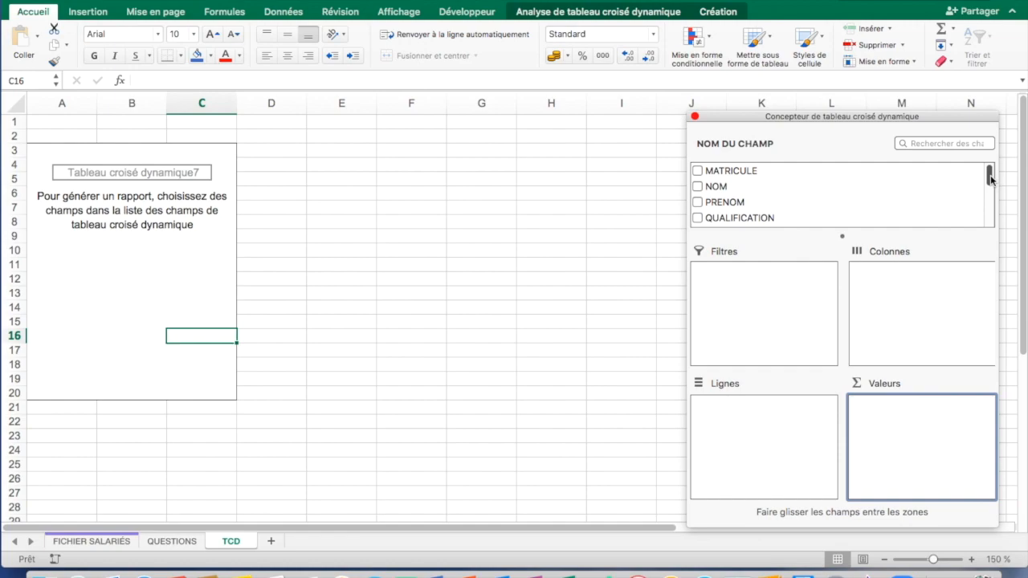
left_click_drag(990, 180, 991, 193)
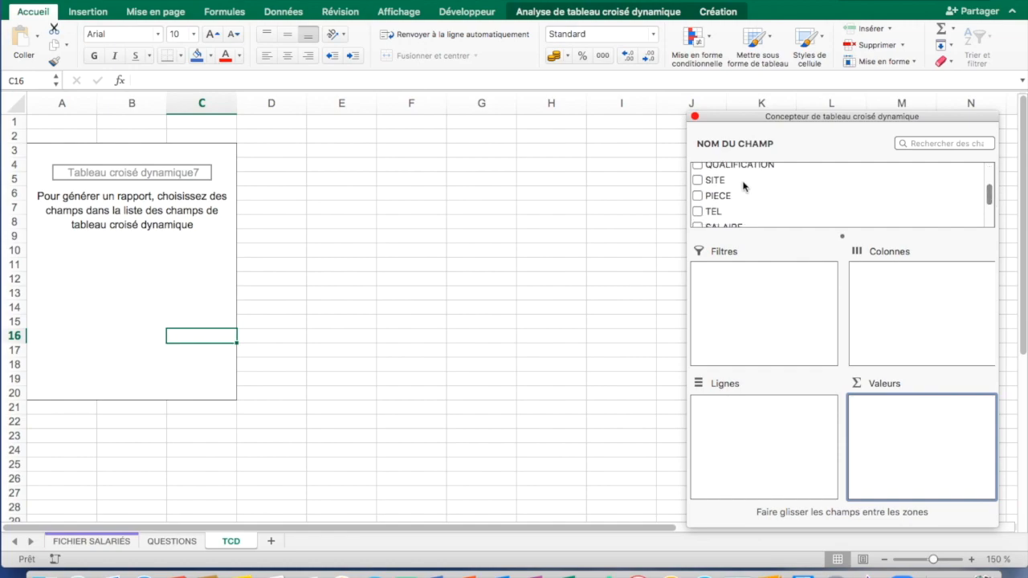
left_click_drag(720, 183, 761, 426)
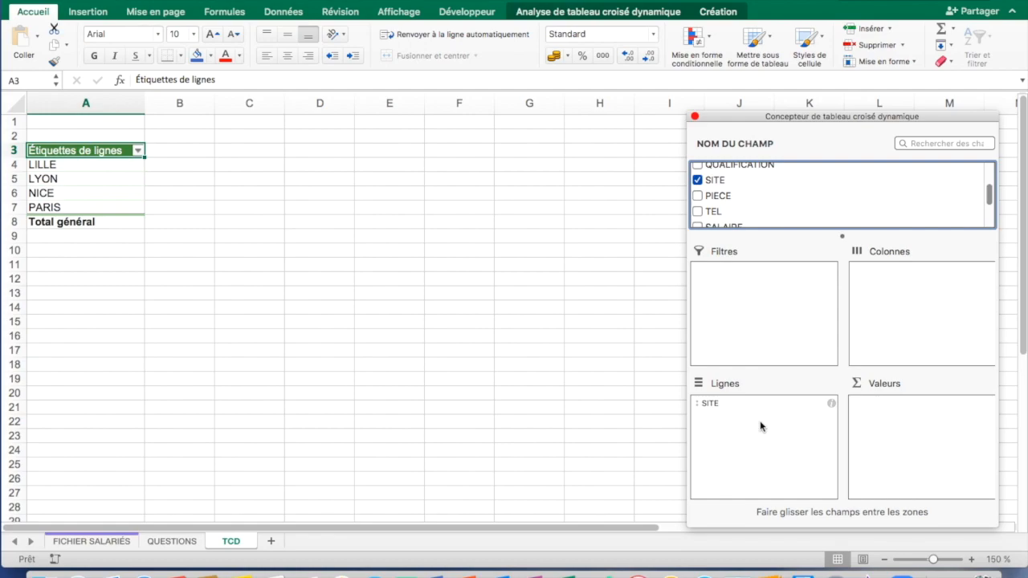
Step: Add the MATRICULE field to the Valeurs area so the pivot table counts employees per site
left_click(166, 544)
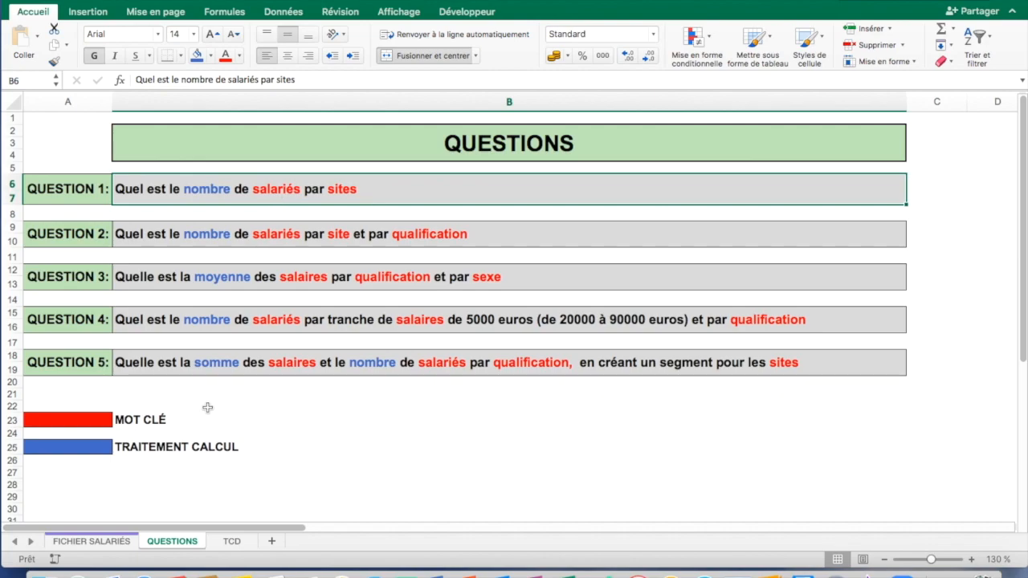
left_click(228, 543)
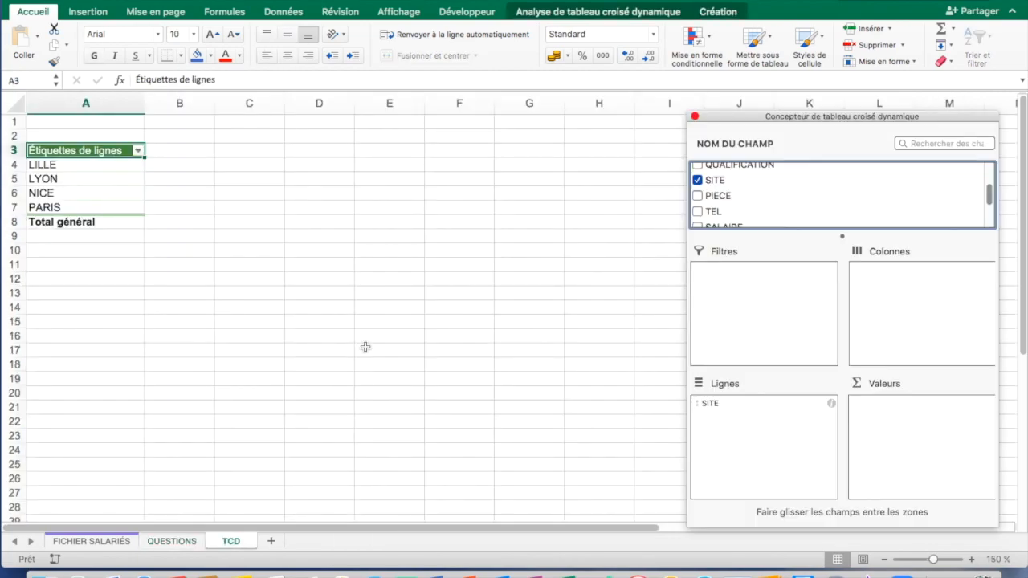
scroll(797, 205, "up", 3)
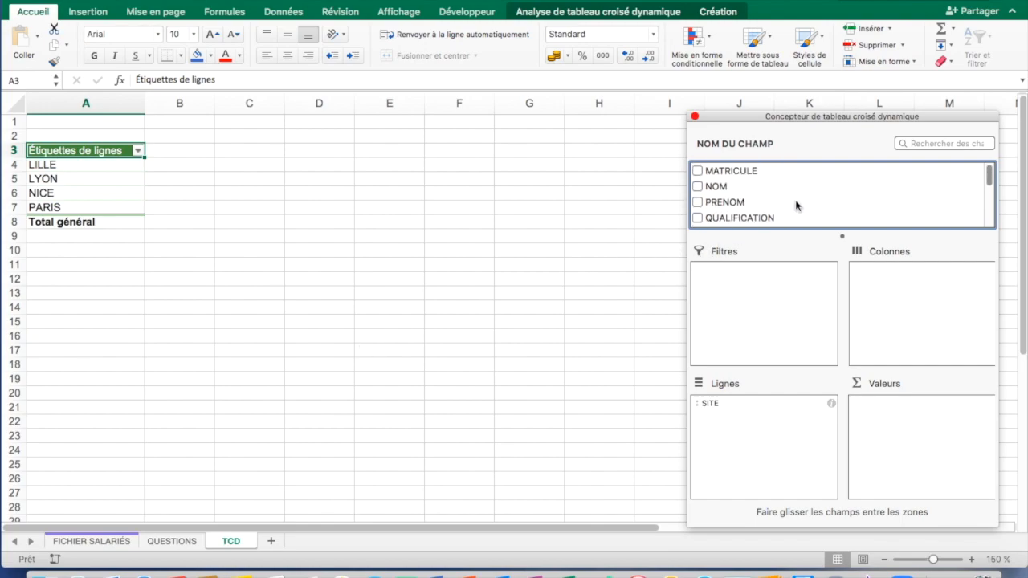
scroll(797, 206, "down", 3)
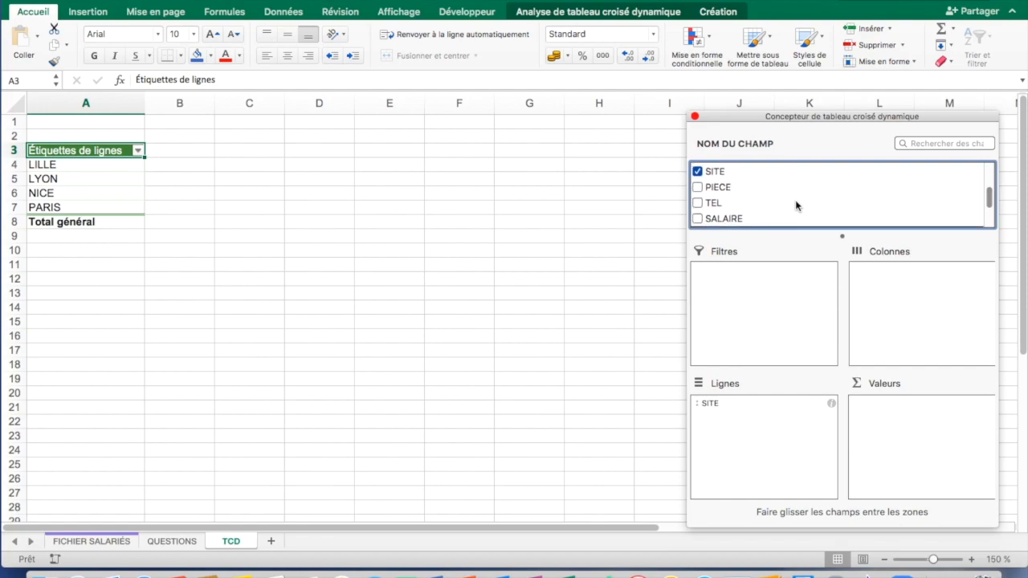
scroll(797, 205, "down", 3)
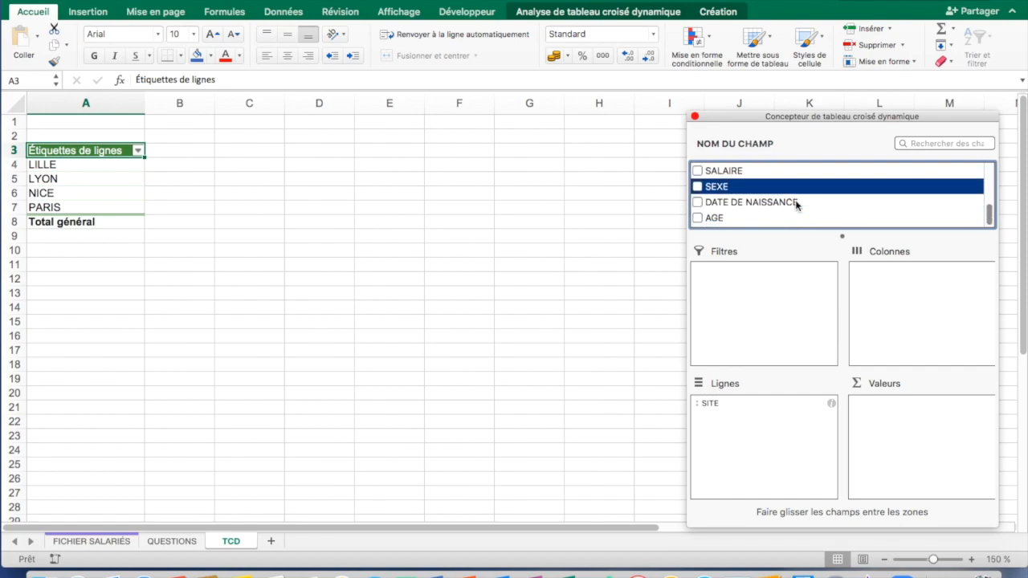
scroll(797, 206, "up", 5)
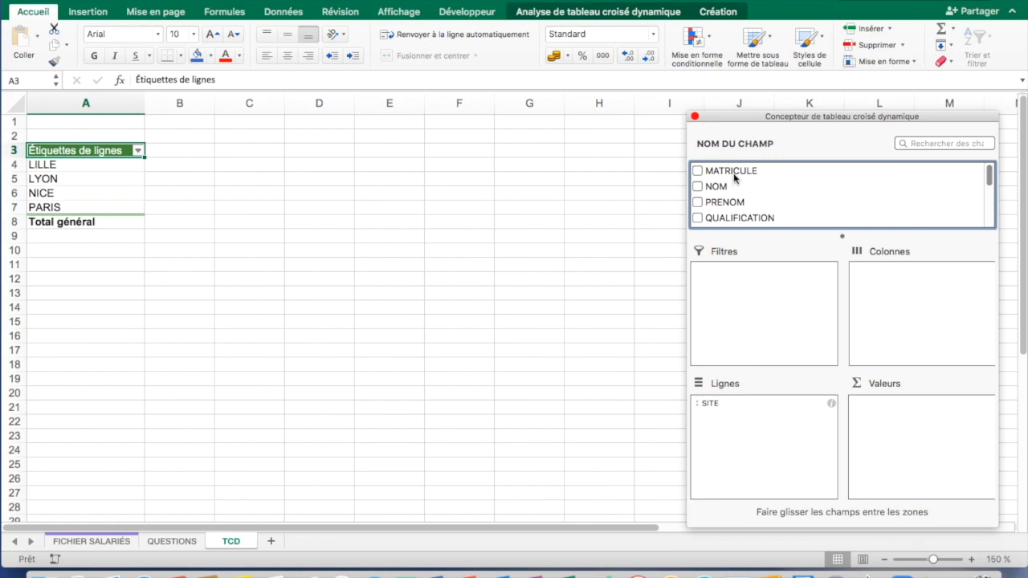
left_click_drag(735, 176, 930, 426)
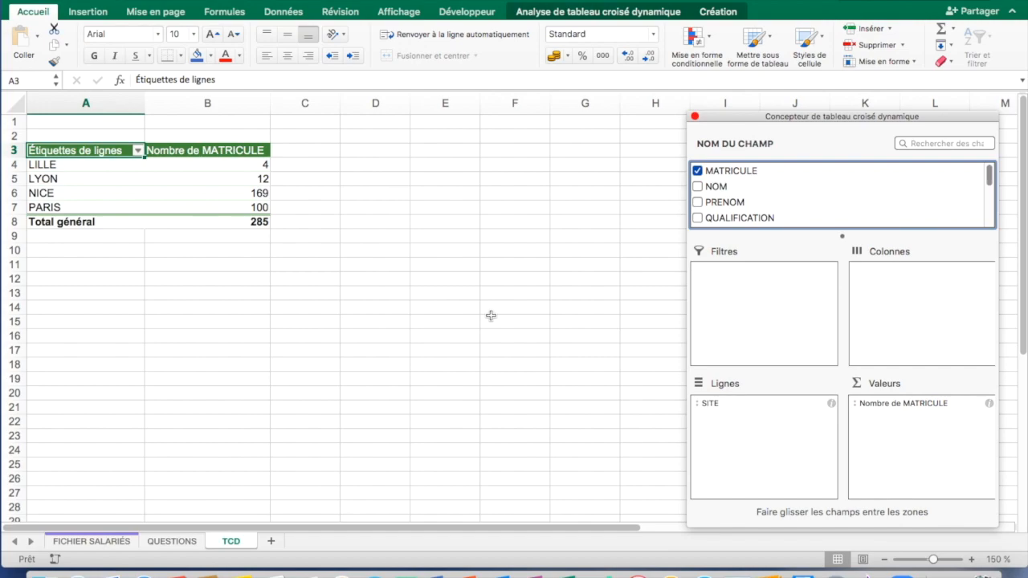
Step: Review the employee counts for LILLE, LYON, NICE and PARIS and the grand total in the pivot table
left_click(42, 168)
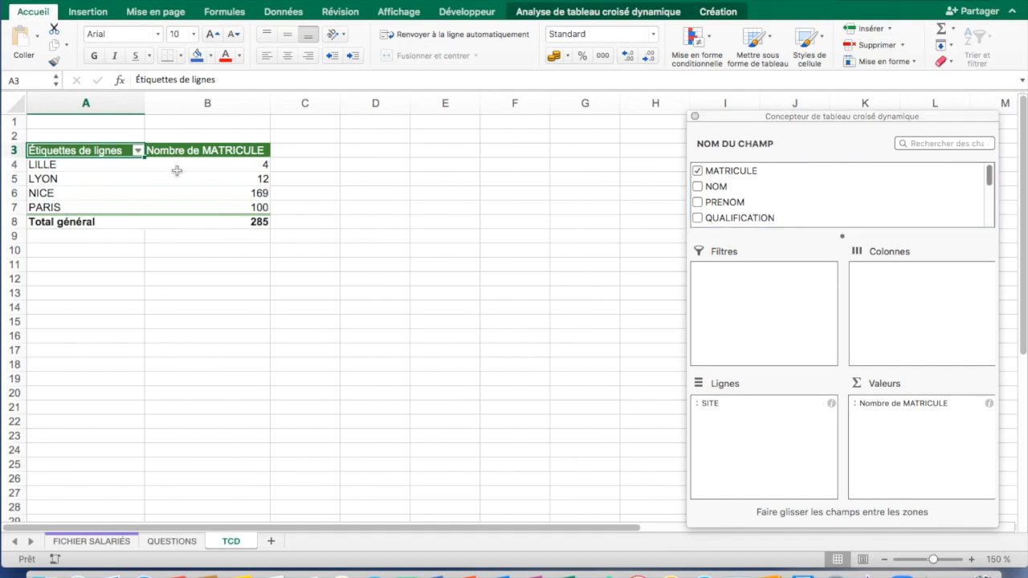
left_click(241, 164)
left_click(66, 181)
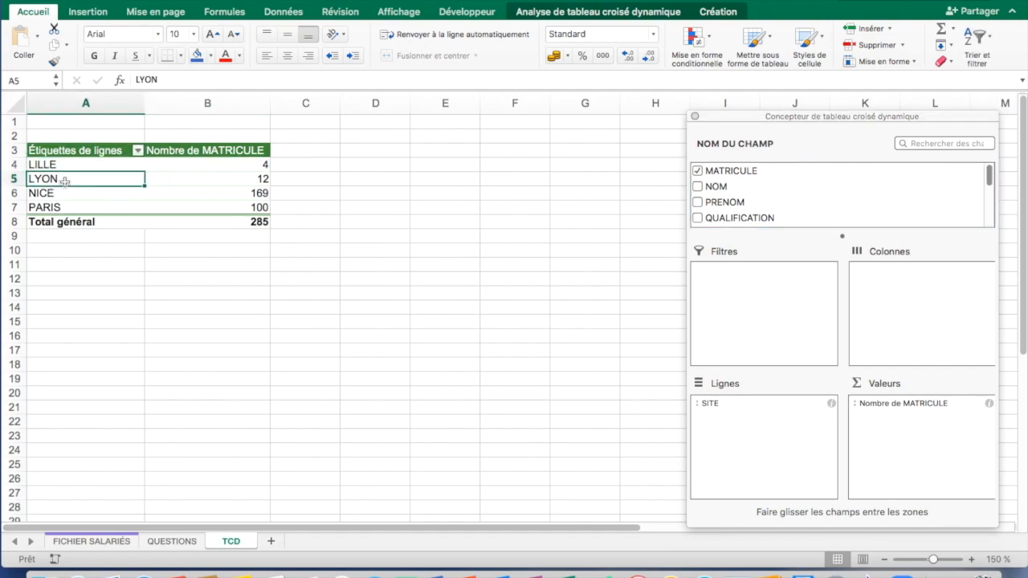
left_click(247, 177)
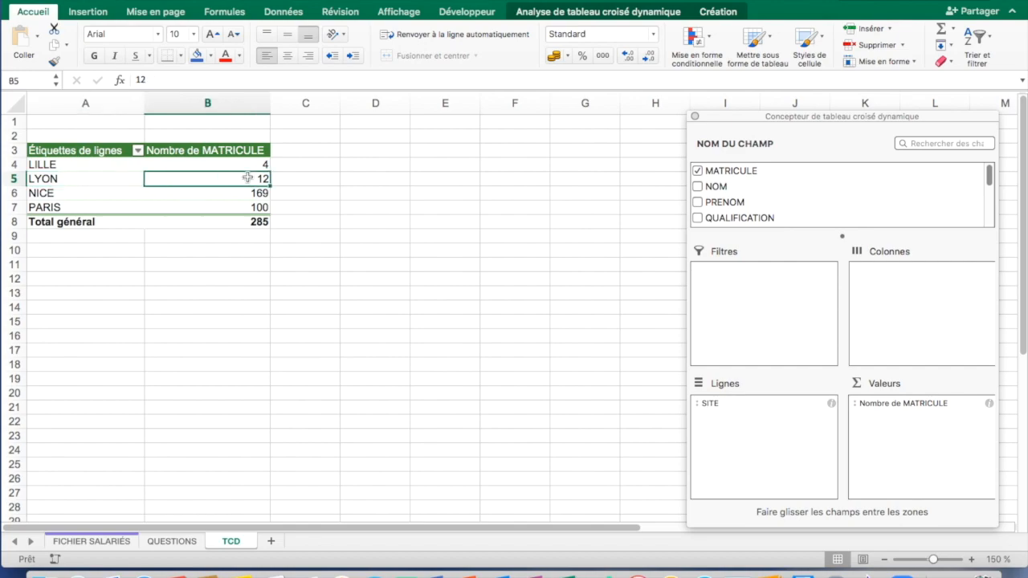
left_click(54, 194)
left_click(250, 195)
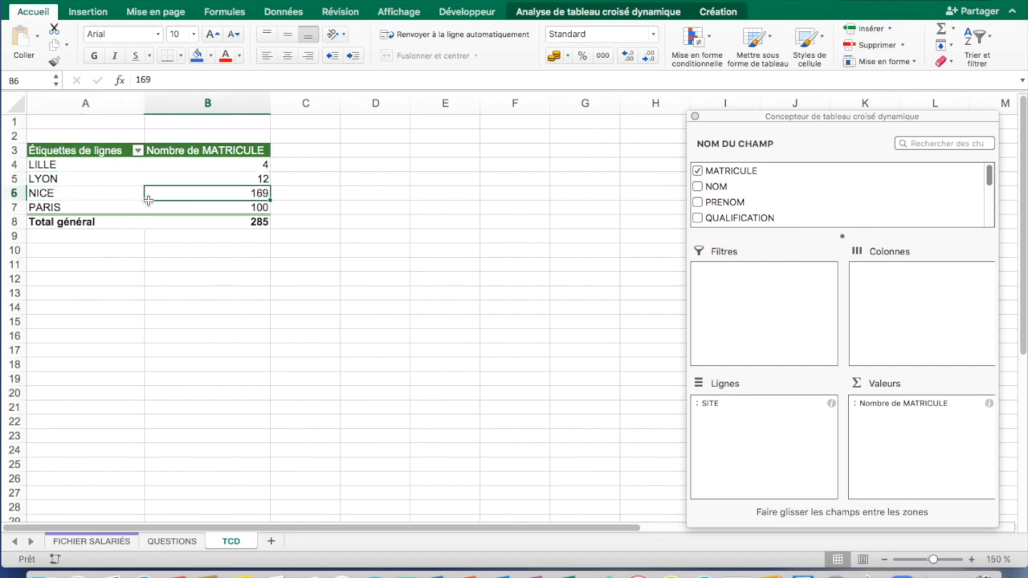
left_click(61, 211)
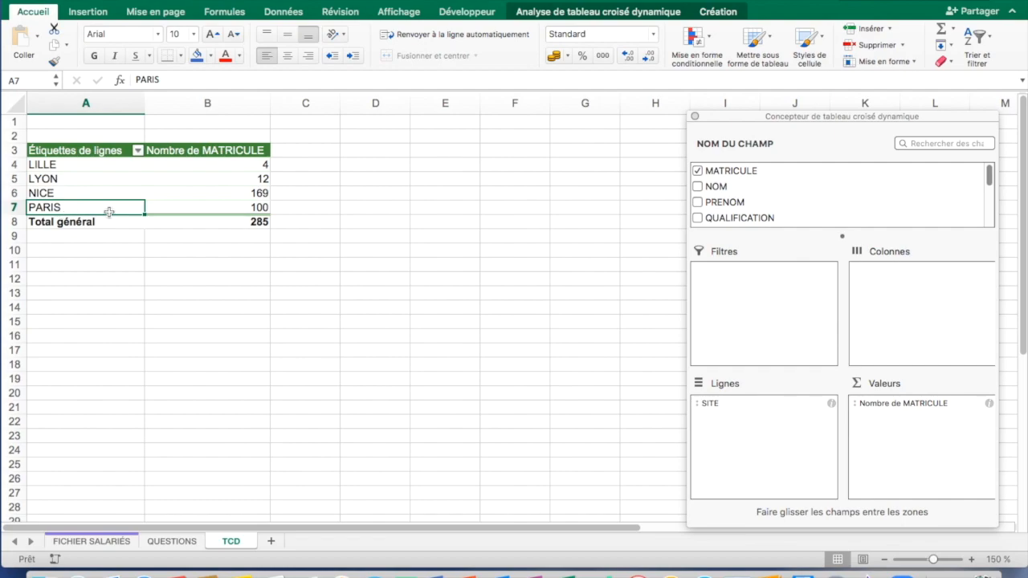
left_click(240, 206)
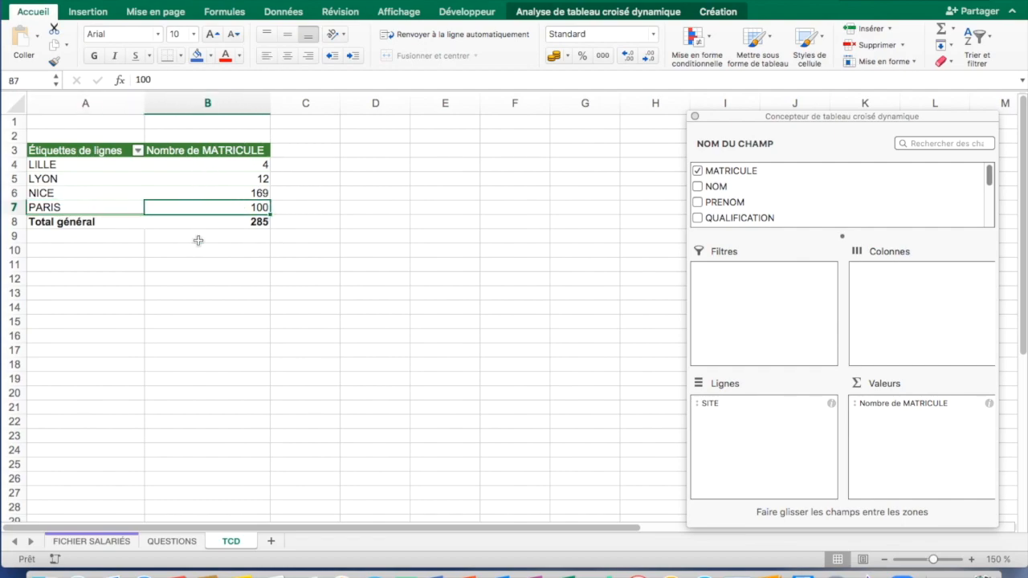
left_click(257, 224)
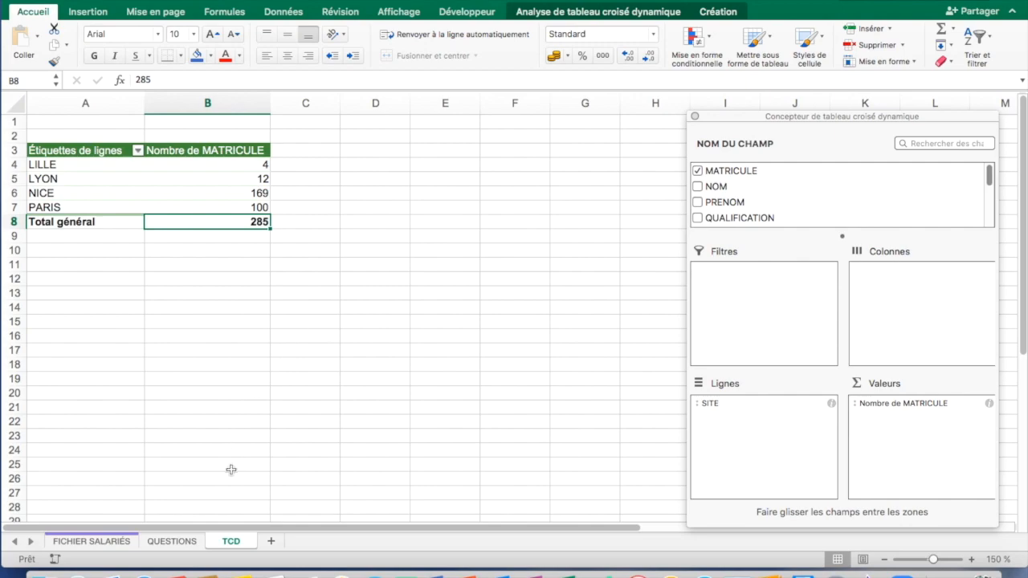
Step: Check the QUESTIONS sheet, then clear the pivot table by removing SITE from Lignes and the MATRICULE count from Valeurs
left_click(163, 543)
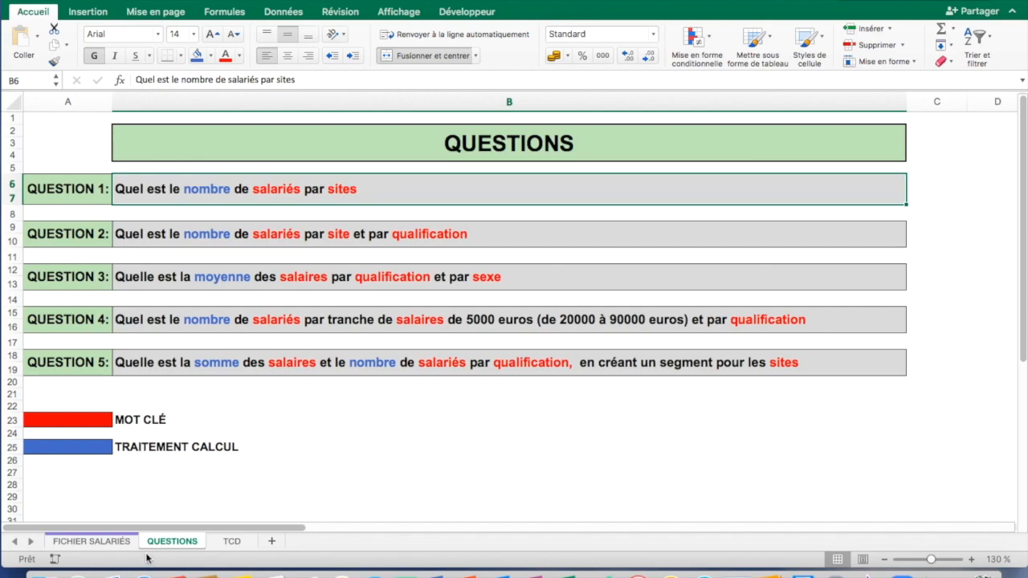
left_click(230, 543)
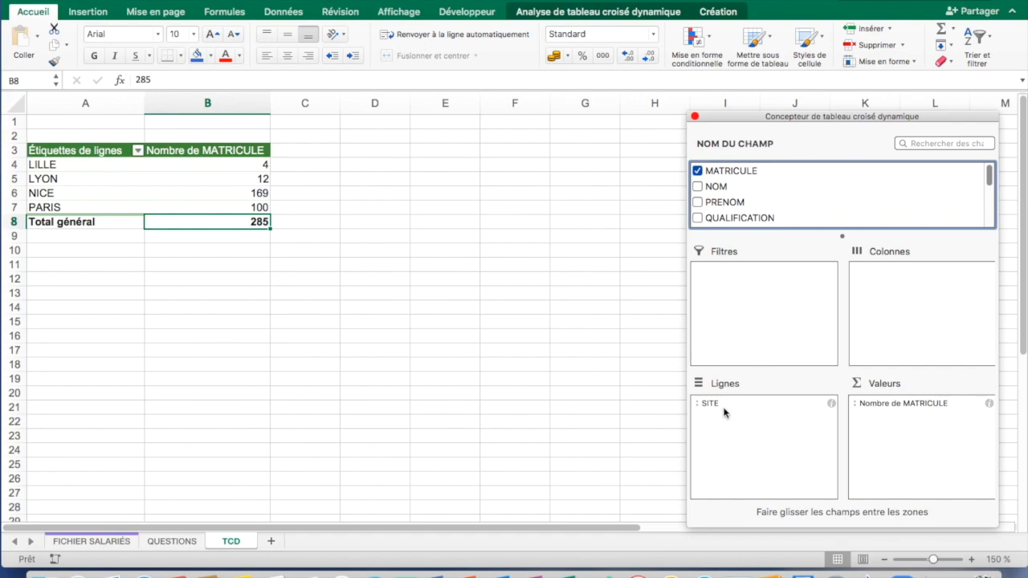
left_click_drag(710, 403, 537, 406)
left_click_drag(870, 407, 485, 395)
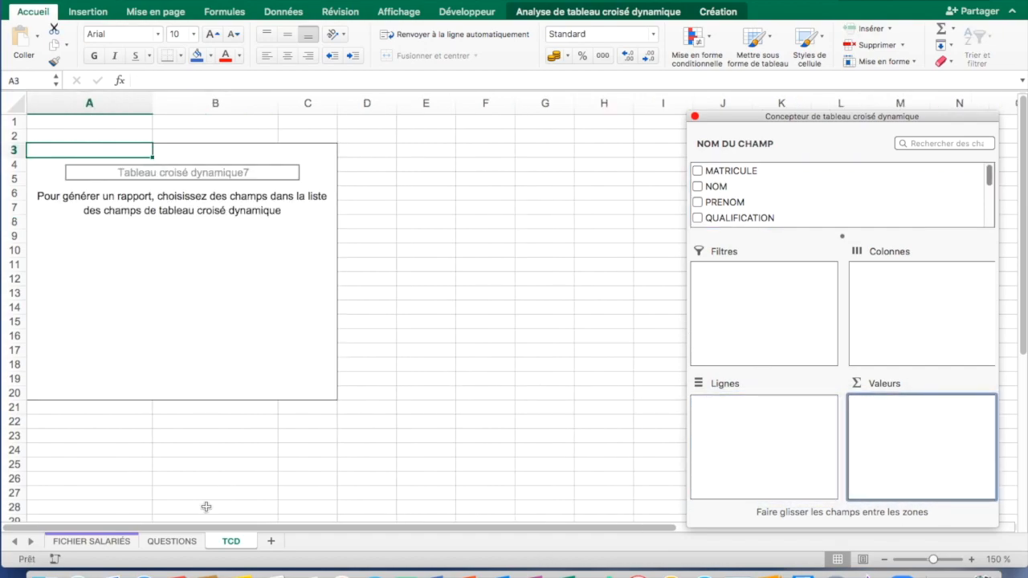
Step: Check question 2 on the QUESTIONS sheet, then add MATRICULE to the TCD pivot table's Valeurs area, summarized by Nombre
double_click(172, 542)
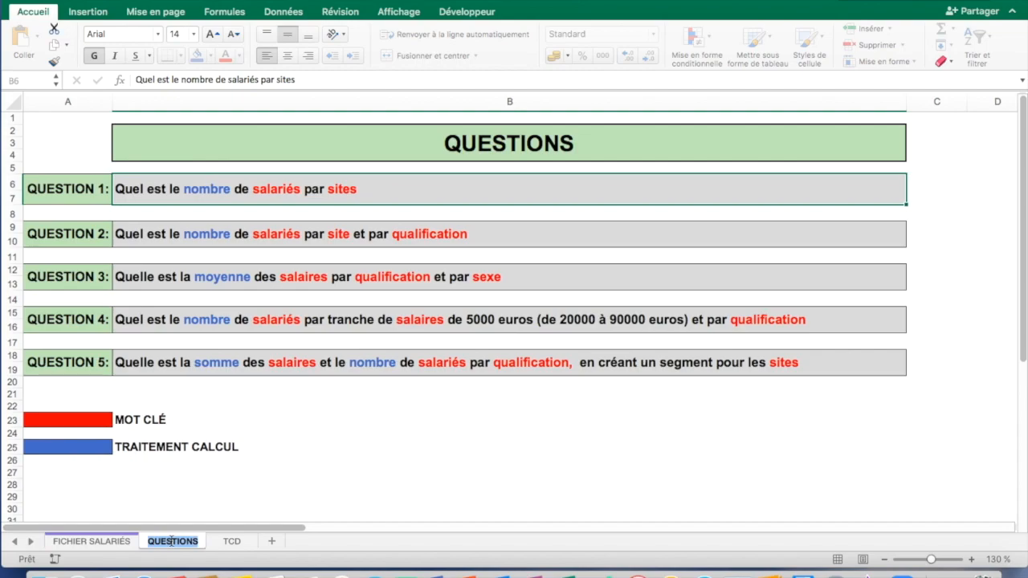
left_click(231, 541)
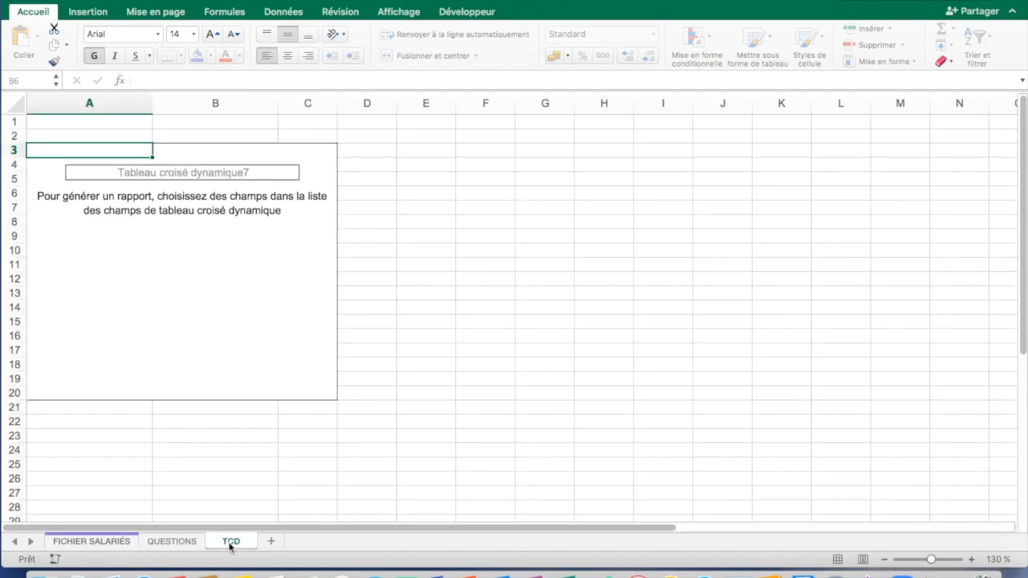
left_click_drag(748, 170, 943, 424)
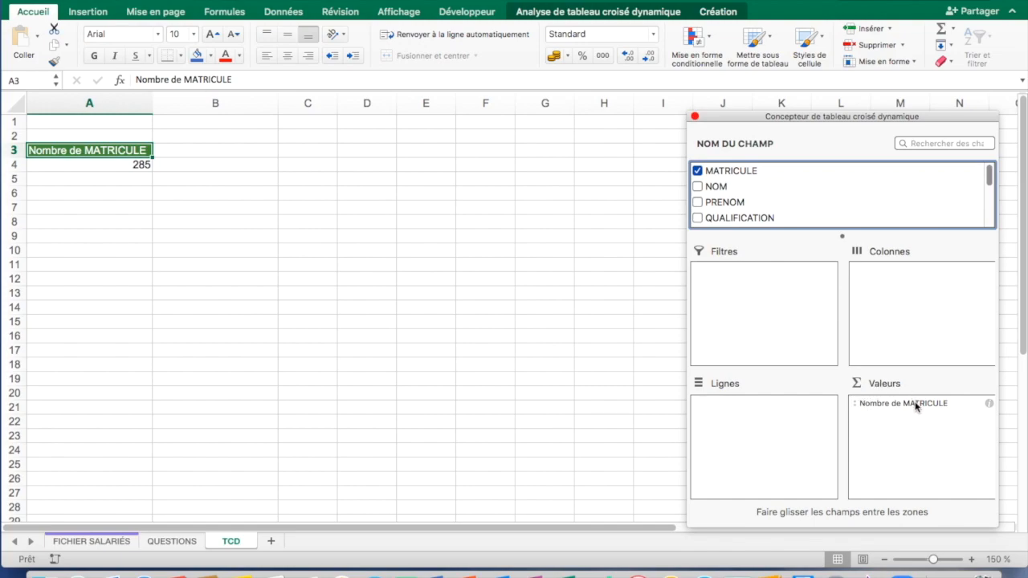
right_click(917, 407)
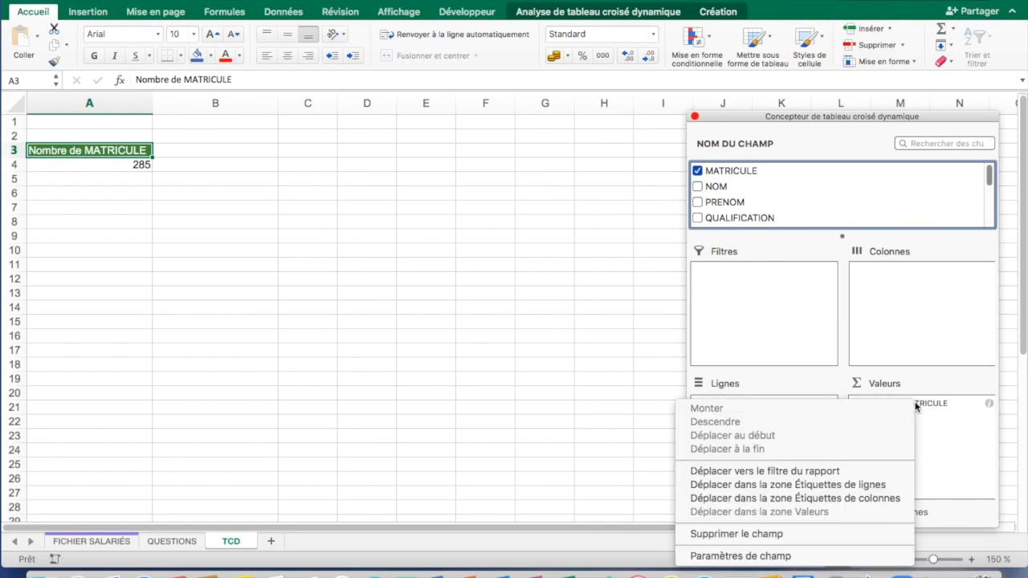
left_click(779, 557)
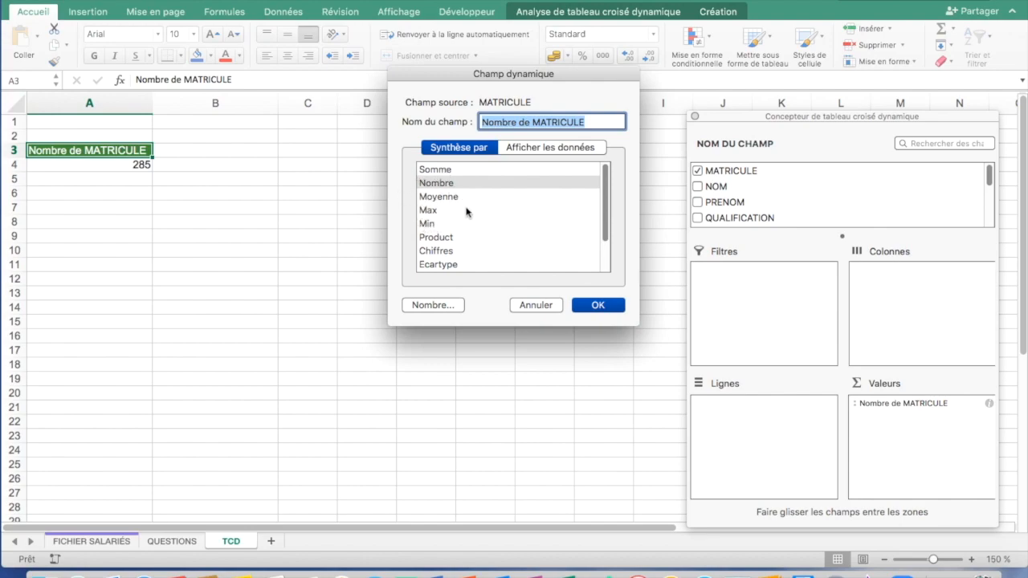
left_click(445, 185)
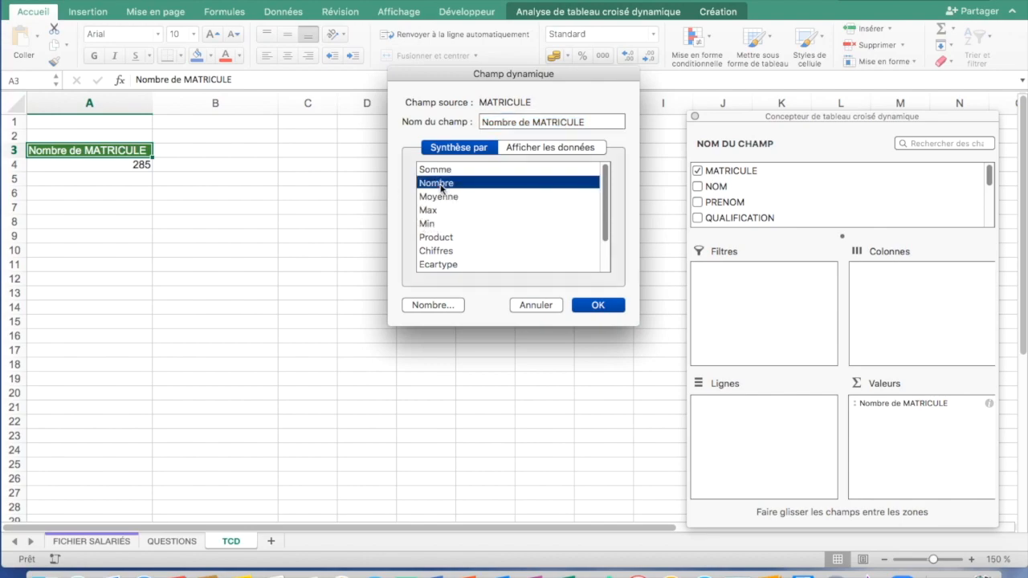
left_click(593, 307)
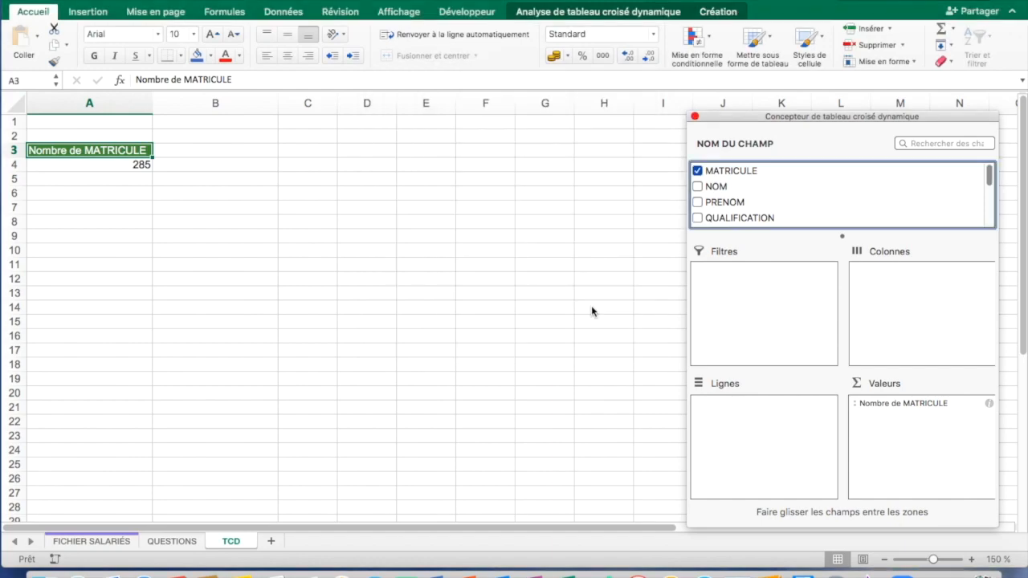
Step: Consult the QUESTIONS sheet again and add the SITE field to the Lignes area of the TCD pivot table
left_click(173, 543)
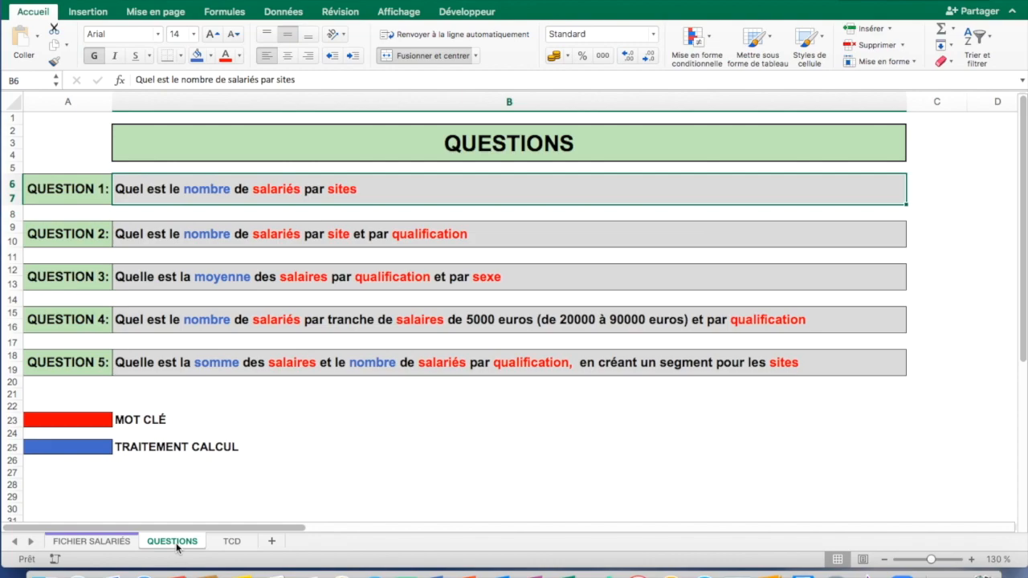
left_click(238, 546)
scroll(804, 225, "down", 3)
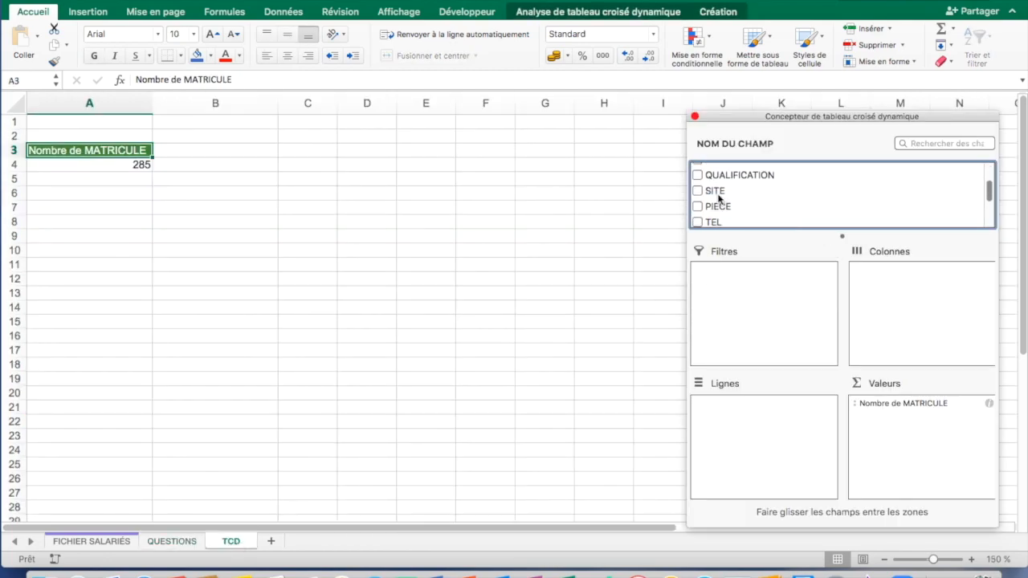
left_click_drag(717, 193, 771, 422)
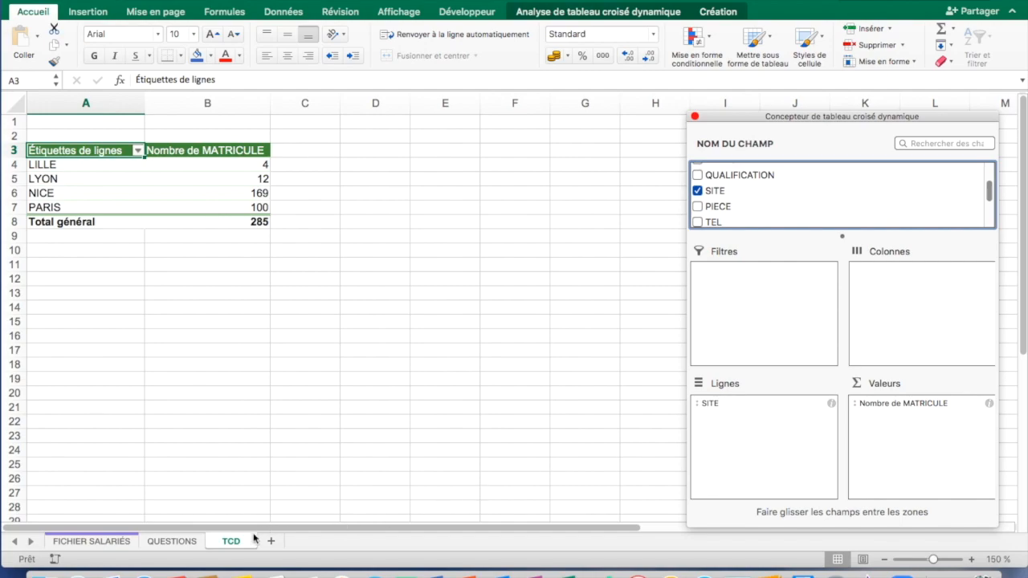
Step: Recheck question 2 on the QUESTIONS sheet and add the QUALIFICATION field below SITE in the Lignes area
left_click(191, 547)
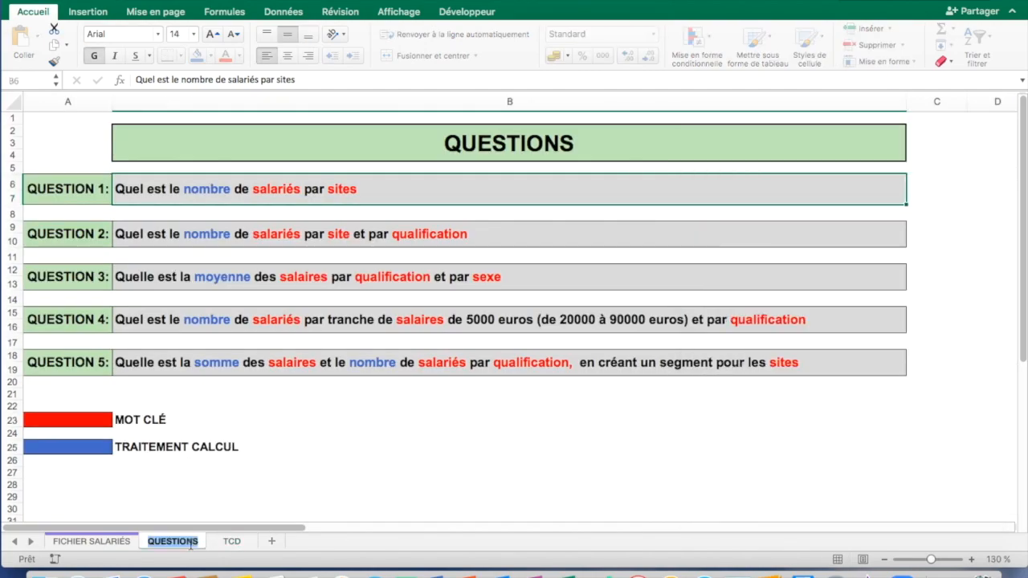
left_click(222, 547)
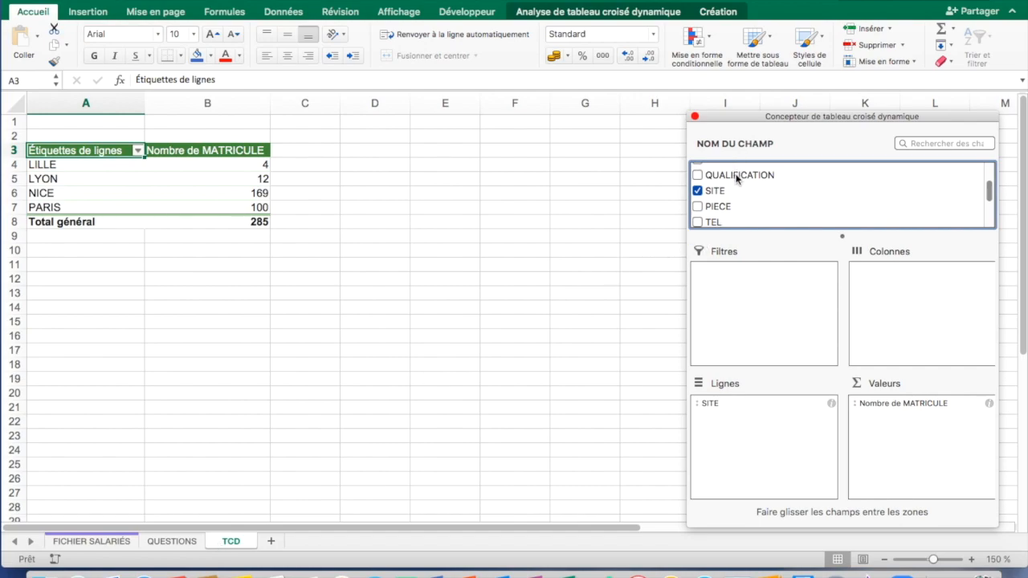
left_click_drag(737, 179, 777, 424)
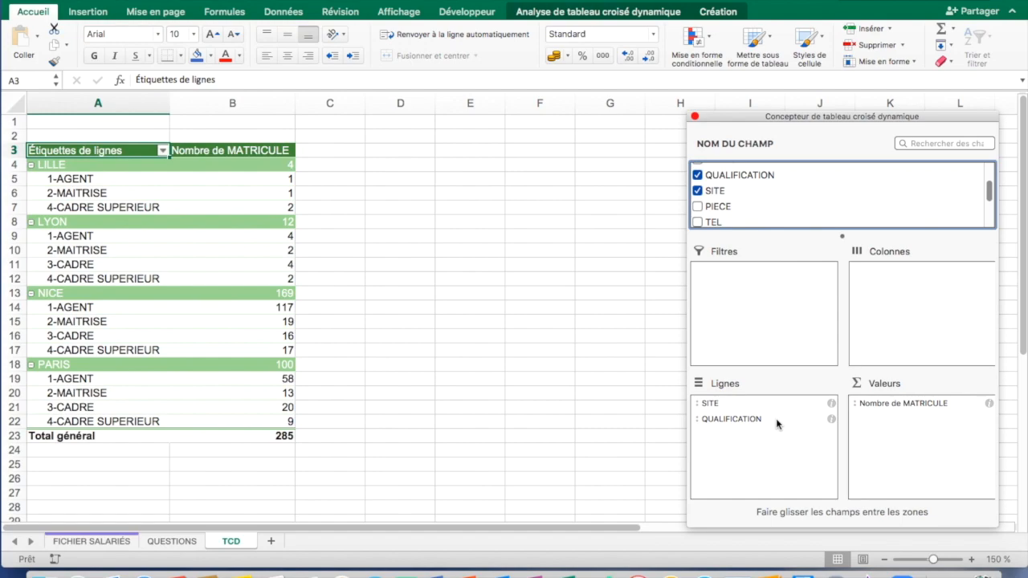
Step: Try QUALIFICATION in the Colonnes area, then return it below SITE in the Lignes area
left_click_drag(732, 421, 892, 280)
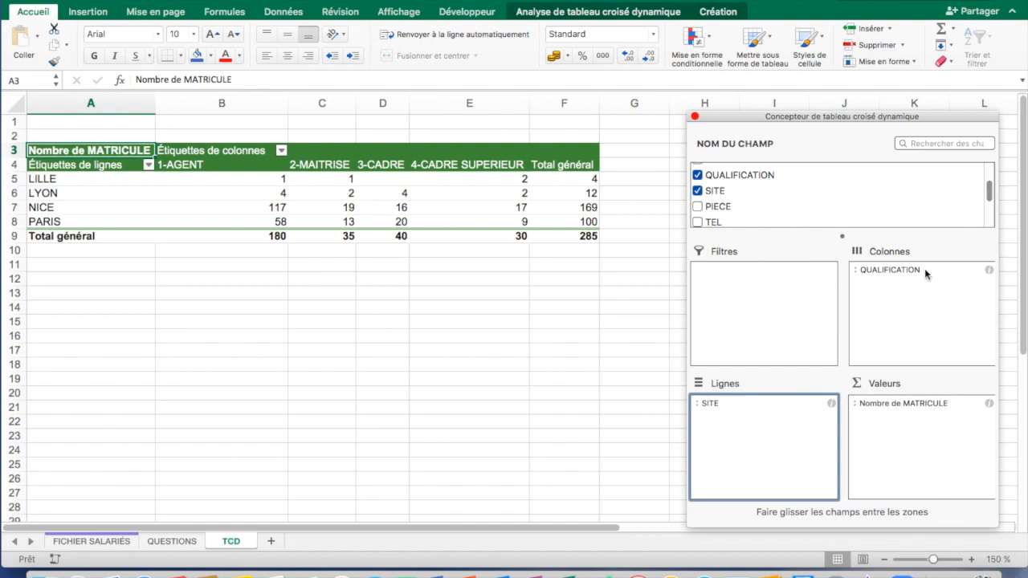
left_click_drag(900, 271, 760, 422)
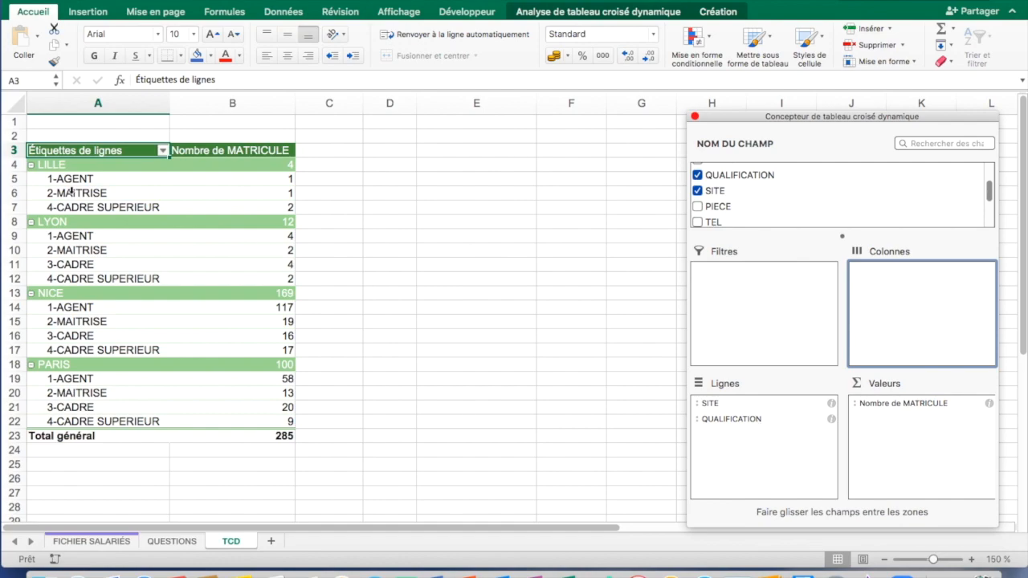
Step: Apply the blue style with a solid blue header and light blue site rows to the pivot table
left_click(193, 153)
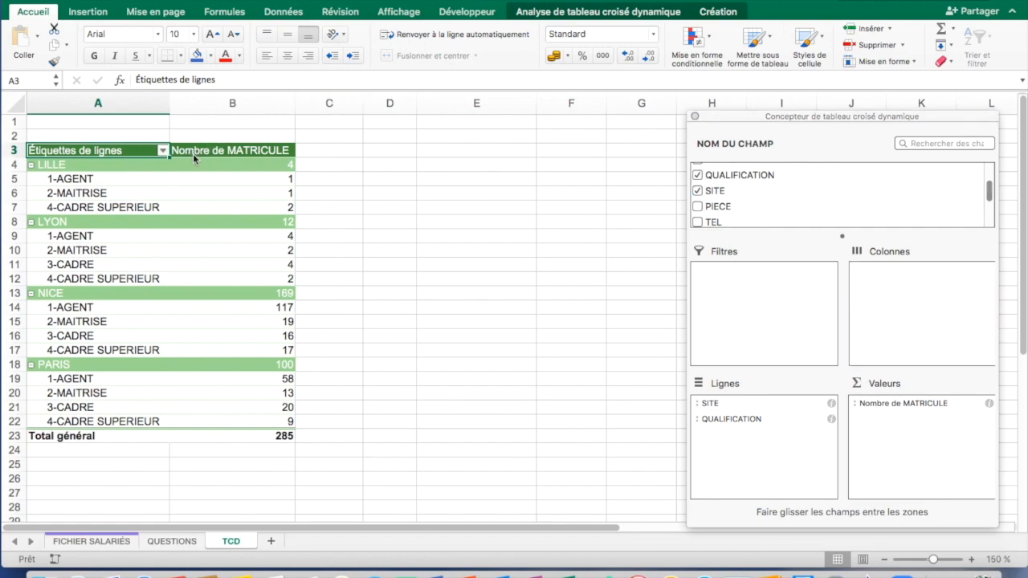
left_click(717, 13)
left_click(727, 48)
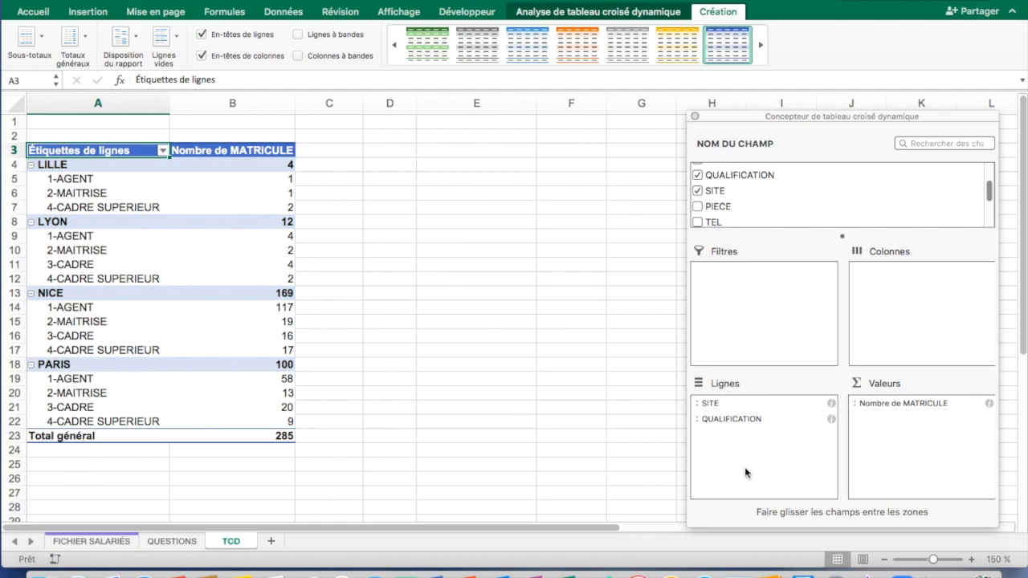
Step: Examine the employee counts per qualification for the LILLE and PARIS sites in the pivot table
left_click(48, 163)
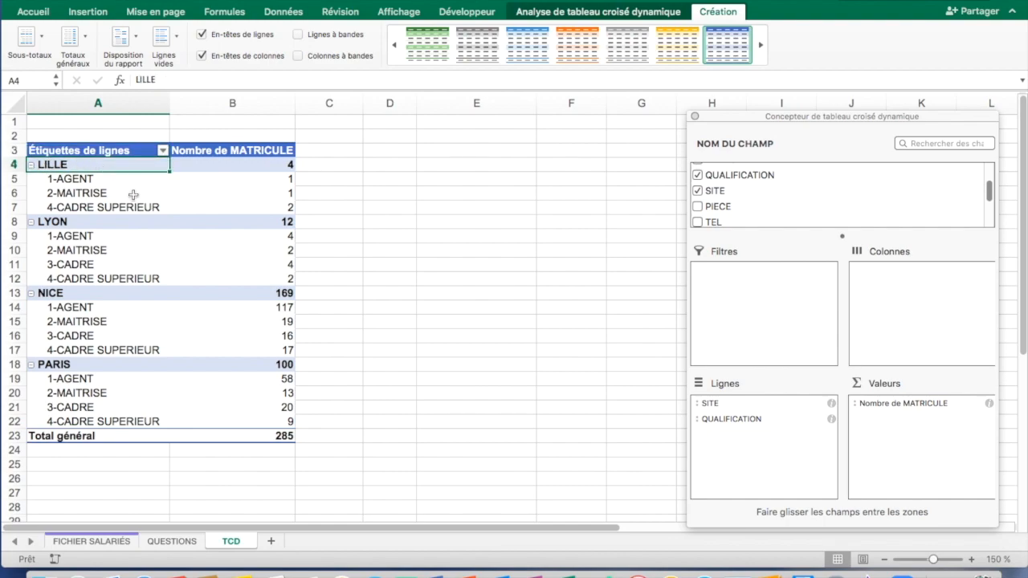
left_click(287, 164)
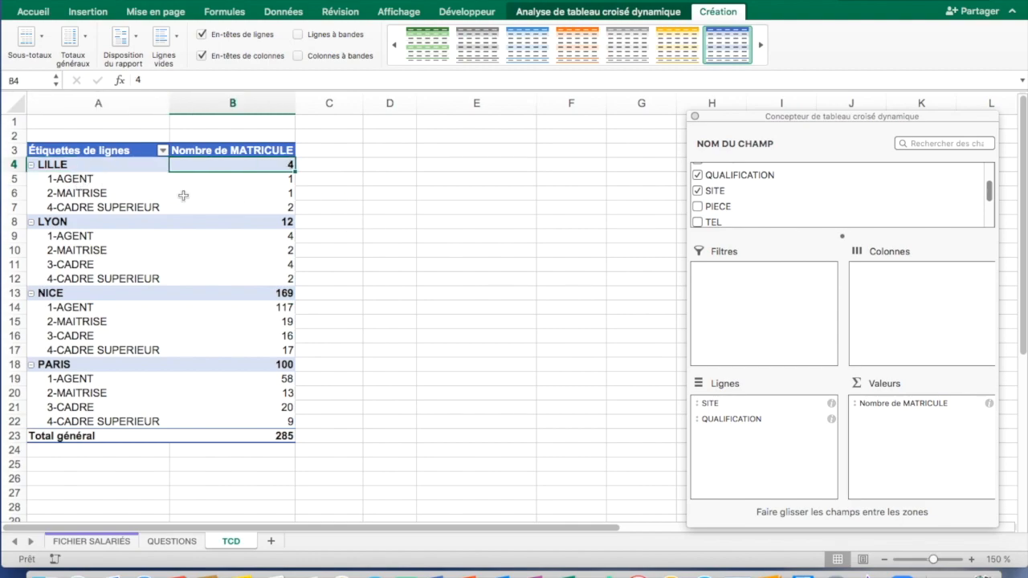
left_click(285, 182)
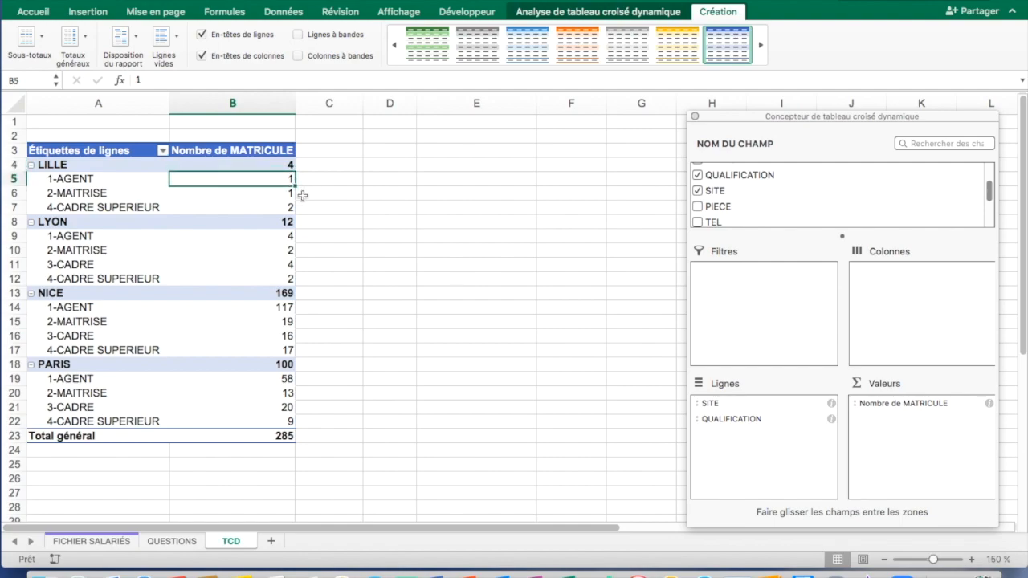
left_click(287, 195)
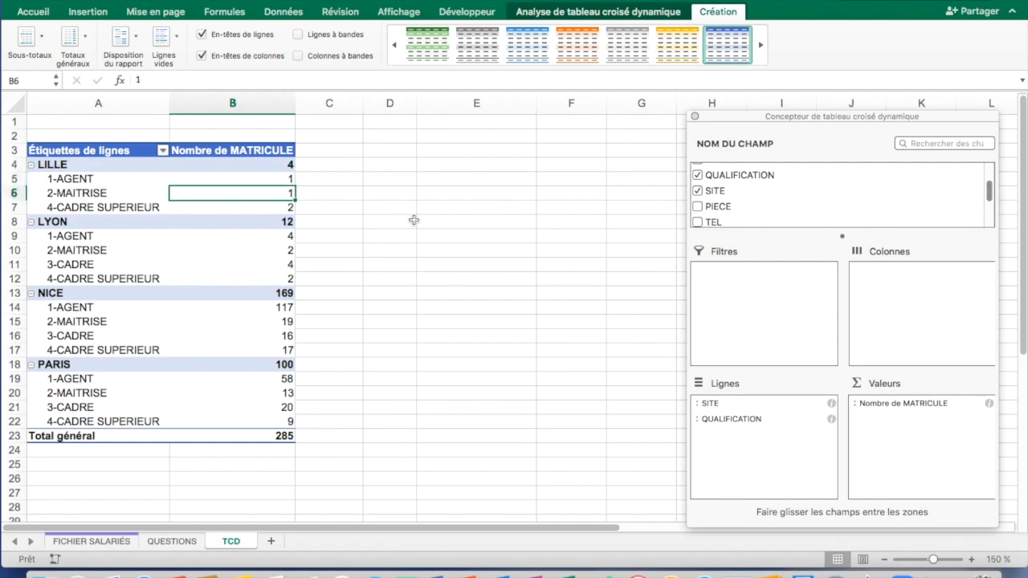
left_click(272, 209)
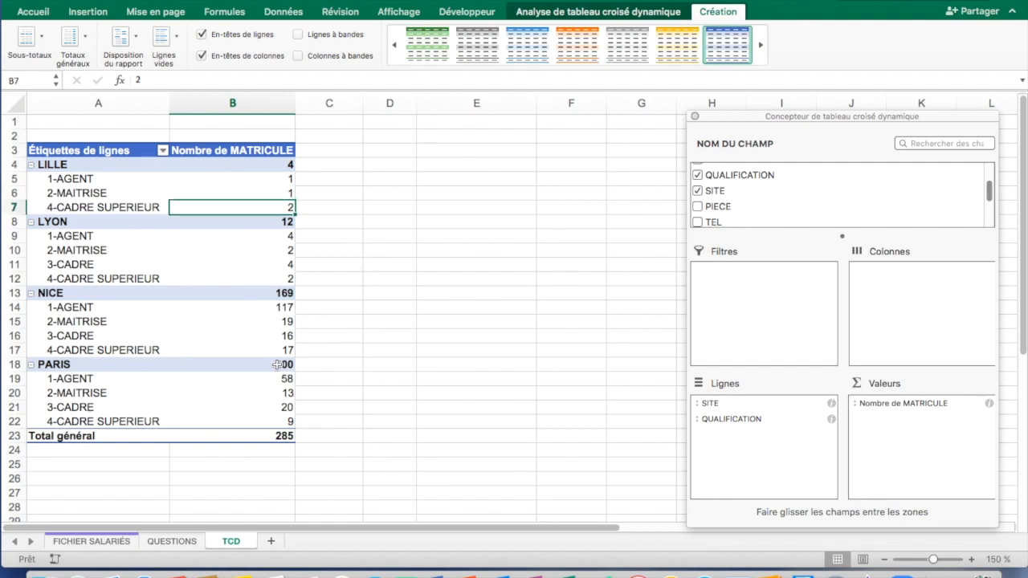
left_click(281, 365)
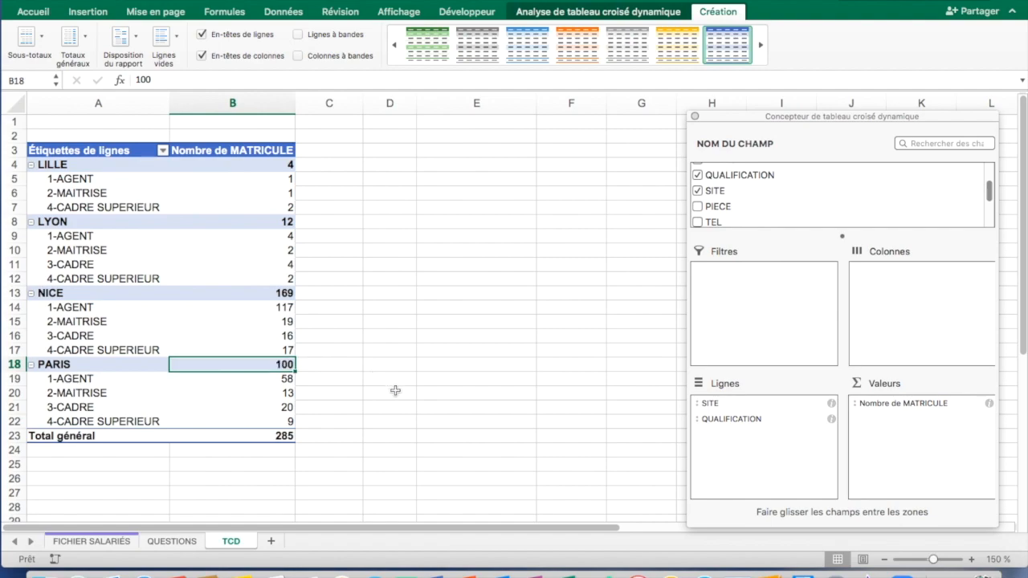
left_click(283, 379)
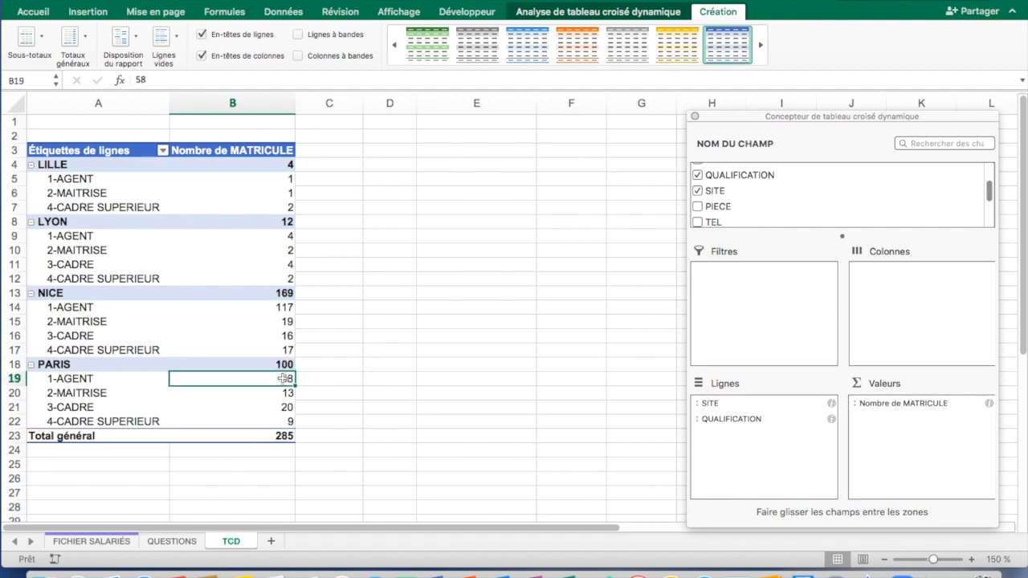
left_click(286, 393)
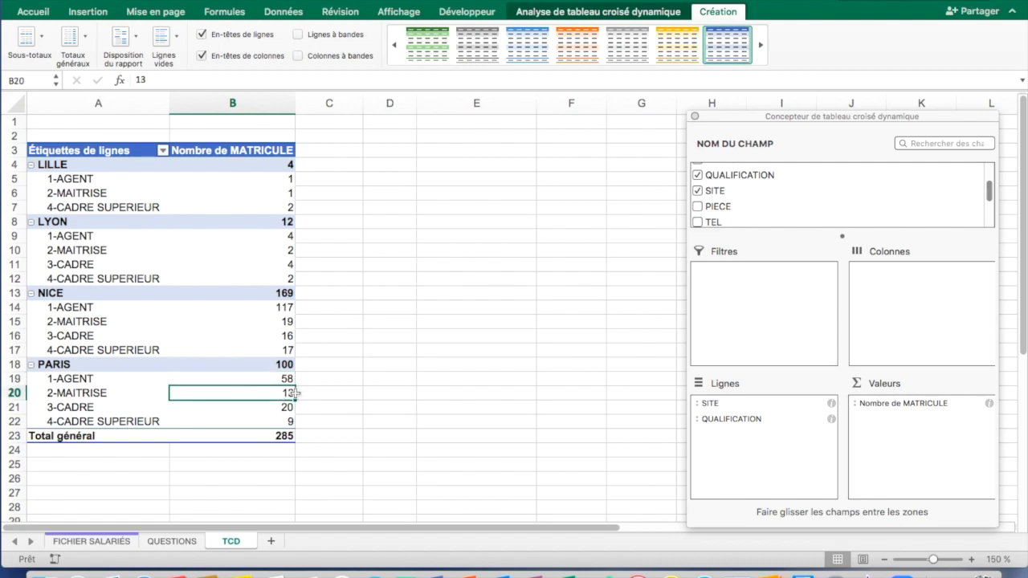
left_click(287, 407)
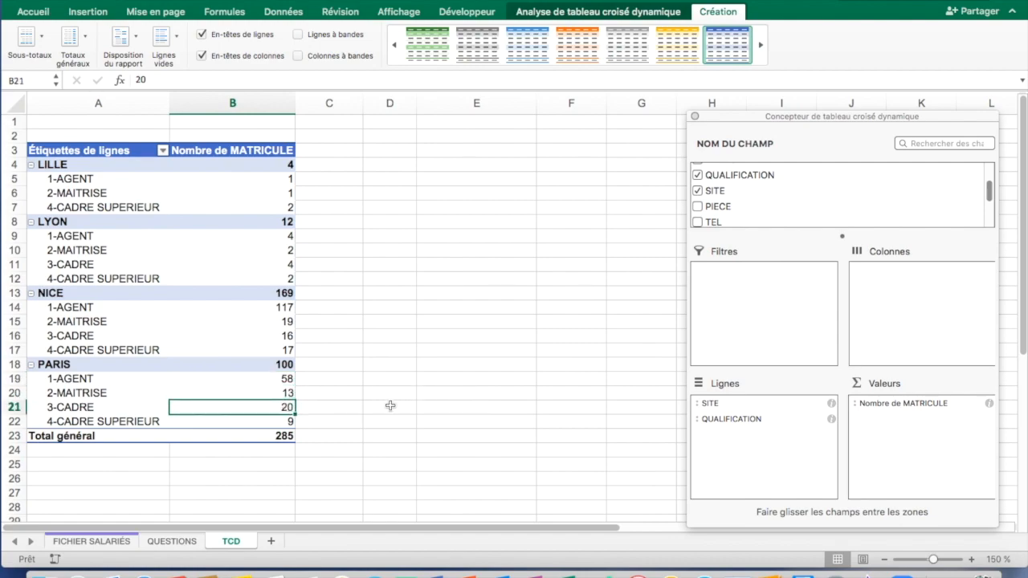
left_click(277, 421)
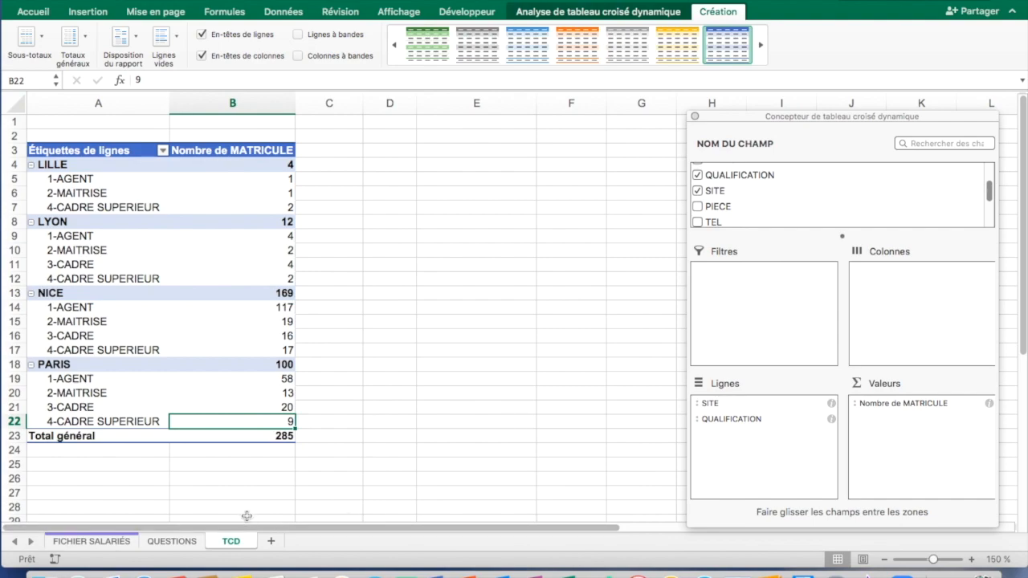
Step: Read question 3 on the QUESTIONS sheet, then clear the TCD pivot table by removing SITE, QUALIFICATION and the MATRICULE count
left_click(171, 543)
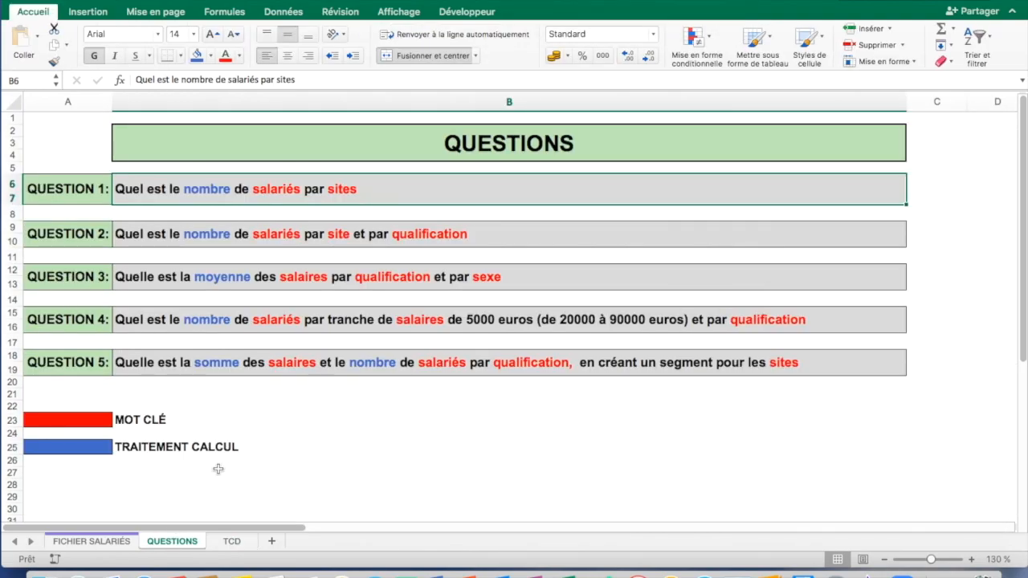
left_click(14, 281)
left_click(183, 312)
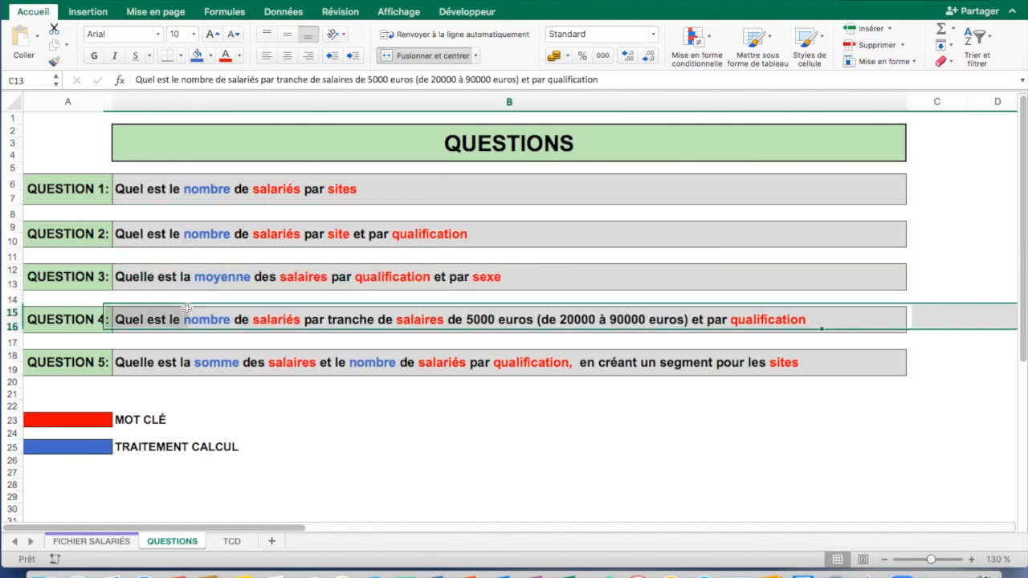
left_click(558, 273)
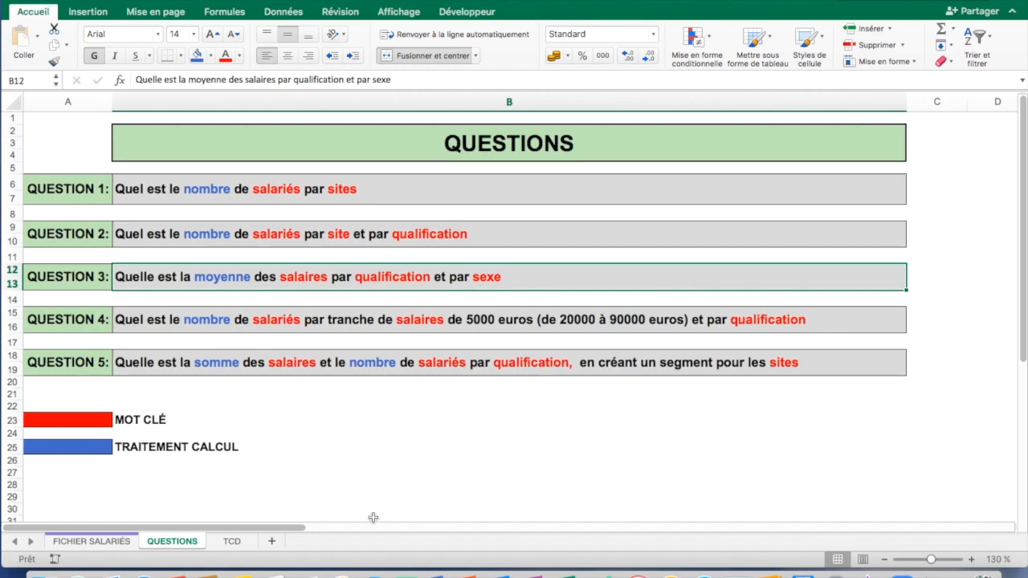
left_click(233, 542)
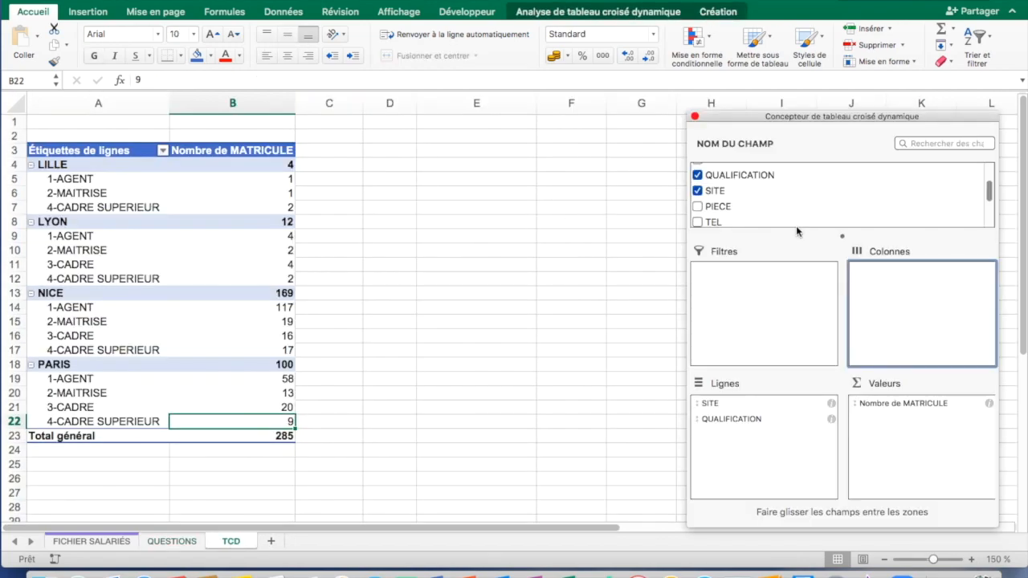
left_click_drag(726, 404, 451, 398)
left_click_drag(729, 405, 555, 400)
left_click_drag(884, 406, 498, 397)
scroll(755, 187, "up", 3)
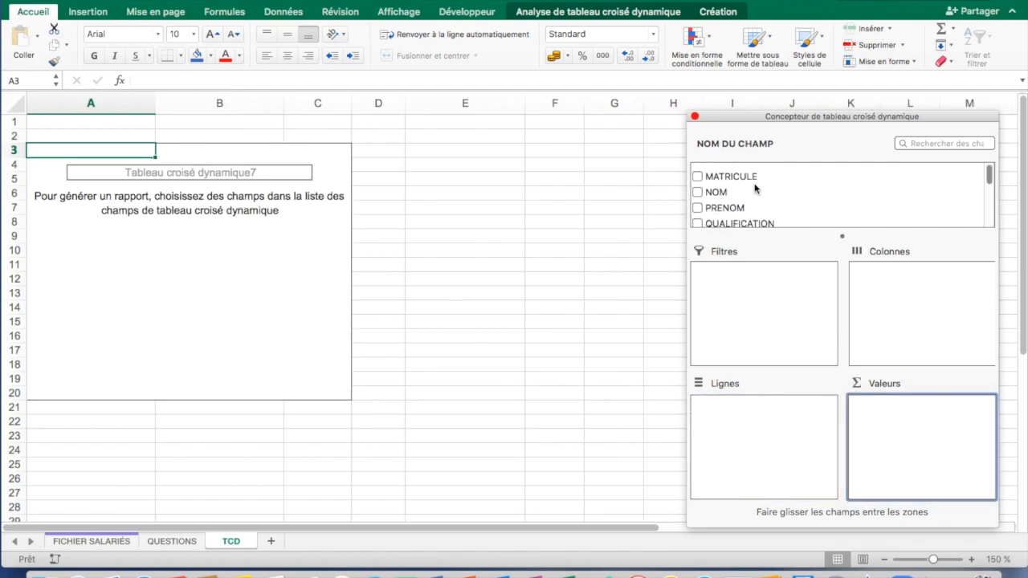
Step: Check question 3 on the QUESTIONS sheet, then add SALAIRE to the Valeurs area of the TCD pivot table
left_click(170, 542)
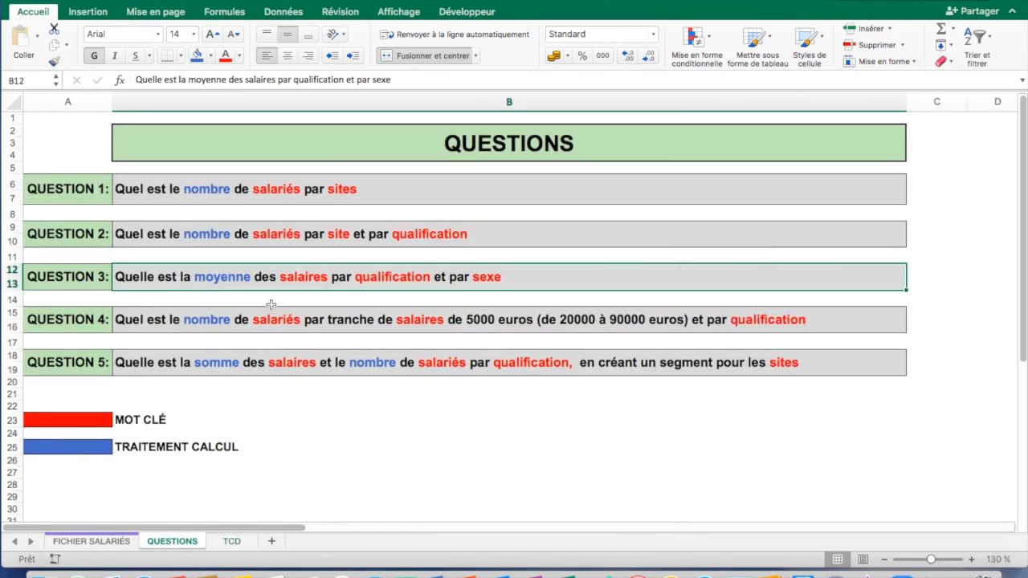
left_click(232, 542)
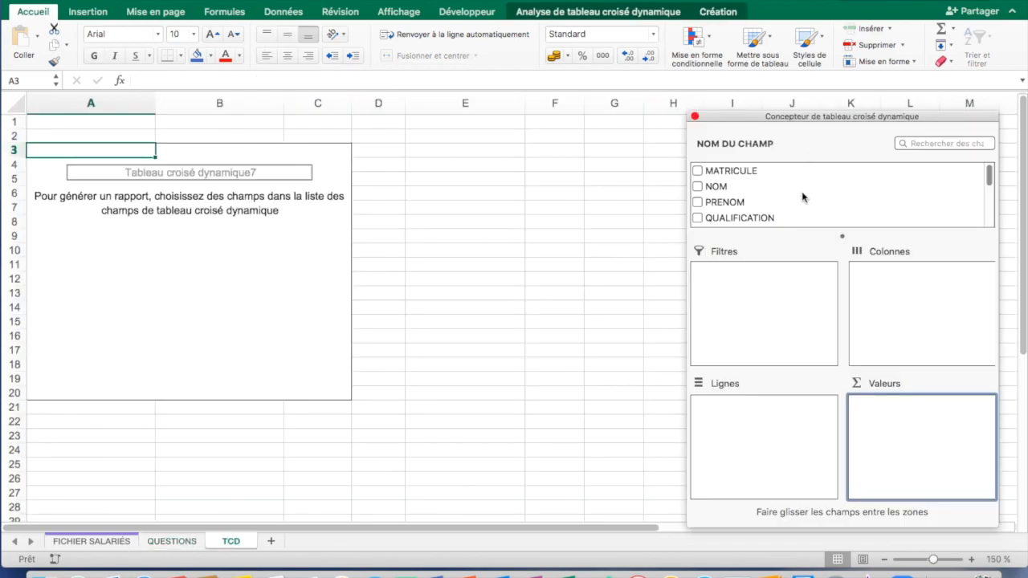
scroll(800, 199, "down", 3)
scroll(800, 199, "down", 1)
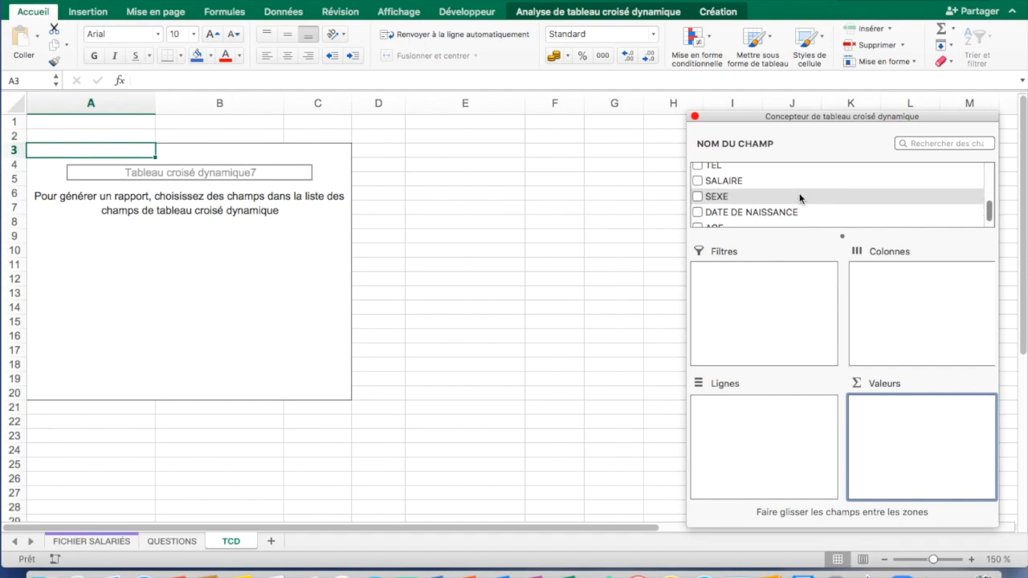
left_click_drag(739, 181, 954, 427)
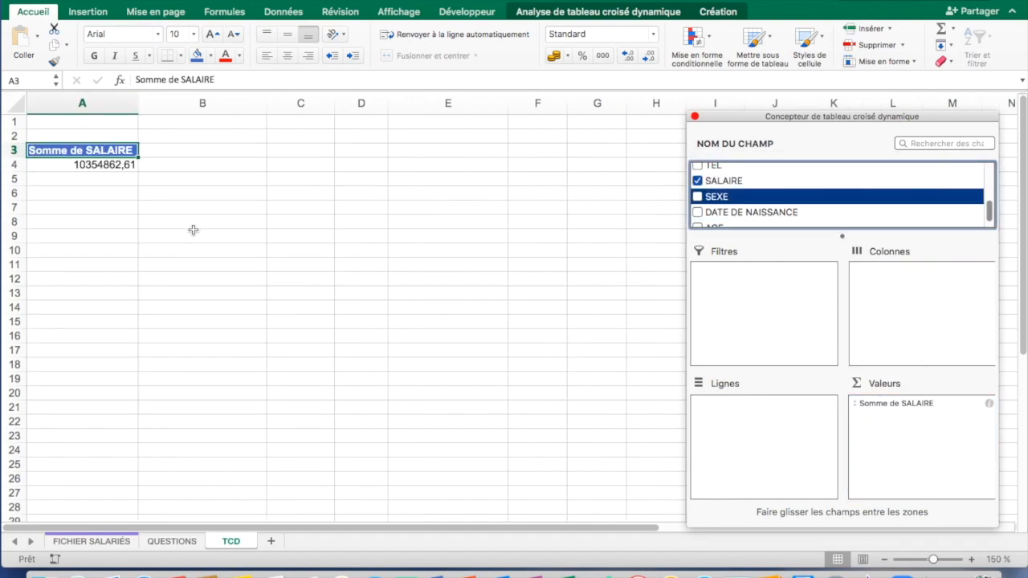
Step: Change the SALAIRE value field's summary calculation to Moyenne
left_click(922, 404)
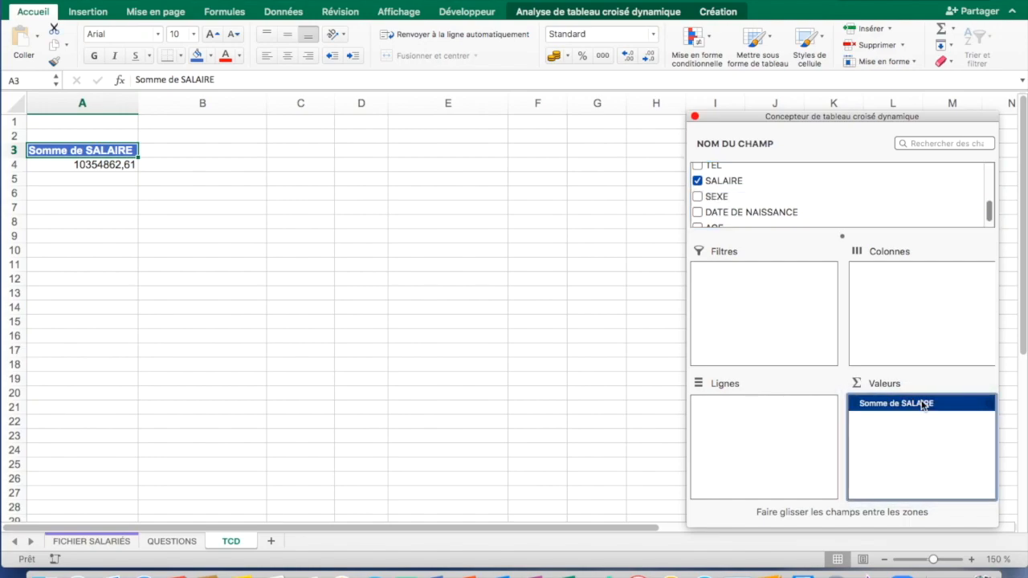
right_click(922, 404)
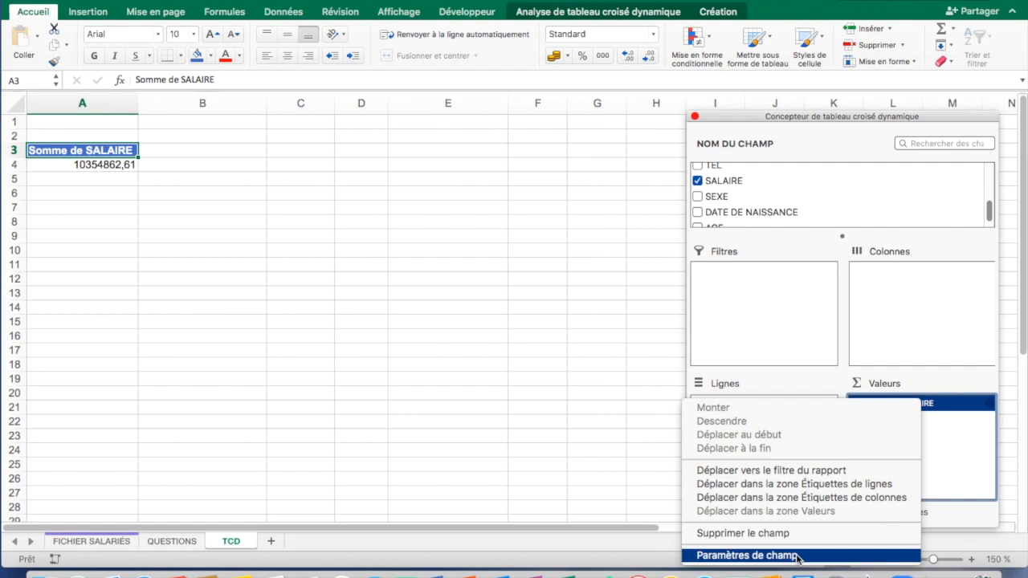
left_click(798, 557)
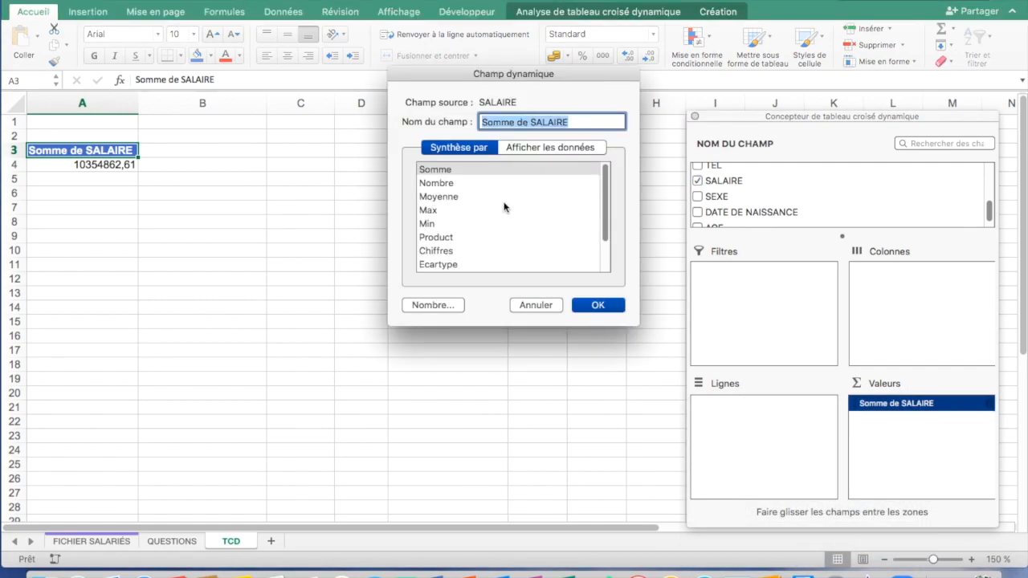
left_click(442, 199)
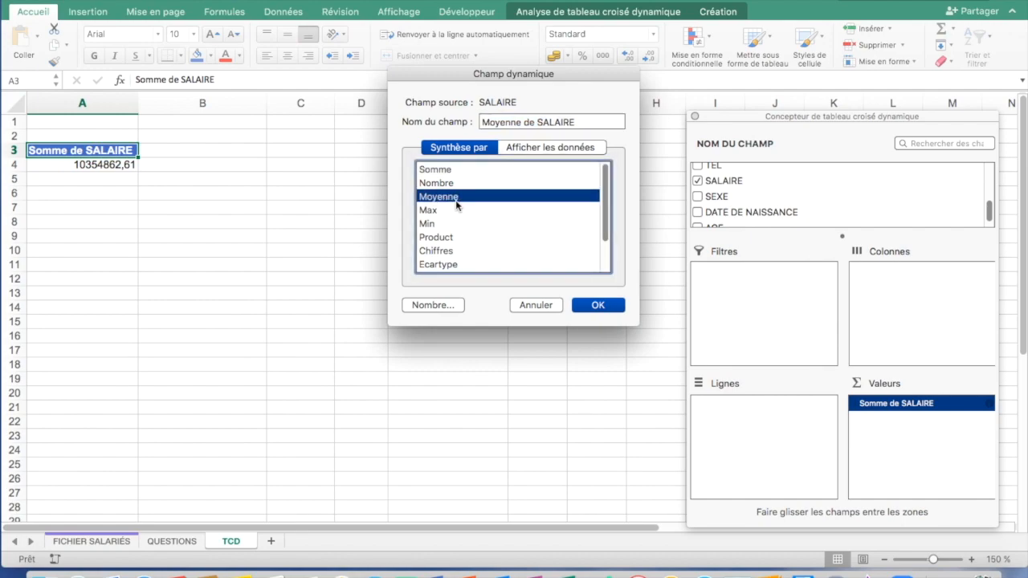
left_click(605, 306)
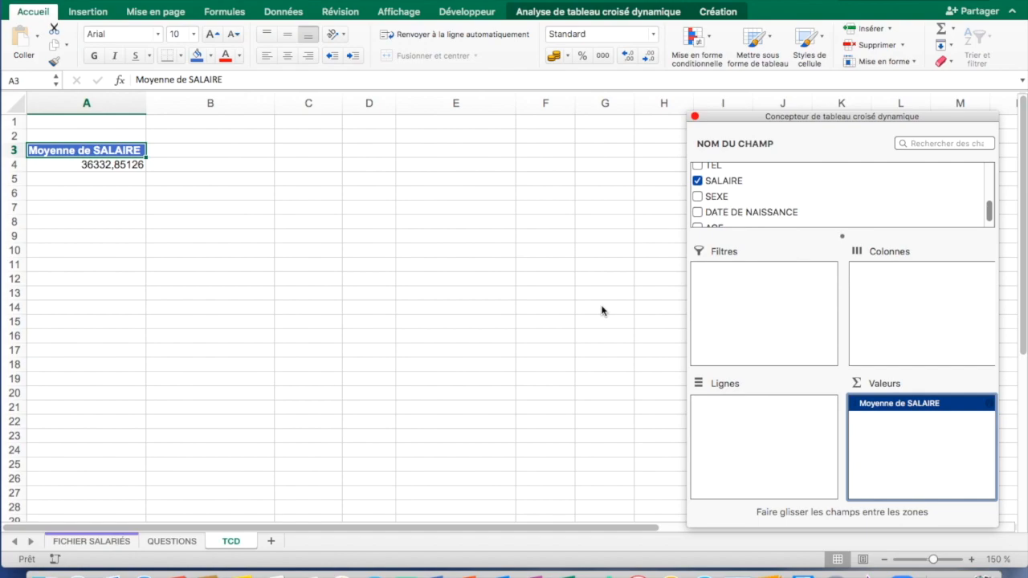
Step: Recheck question 3, then add QUALIFICATION to the Lignes area of the TCD pivot table with SEXE above it
left_click(165, 543)
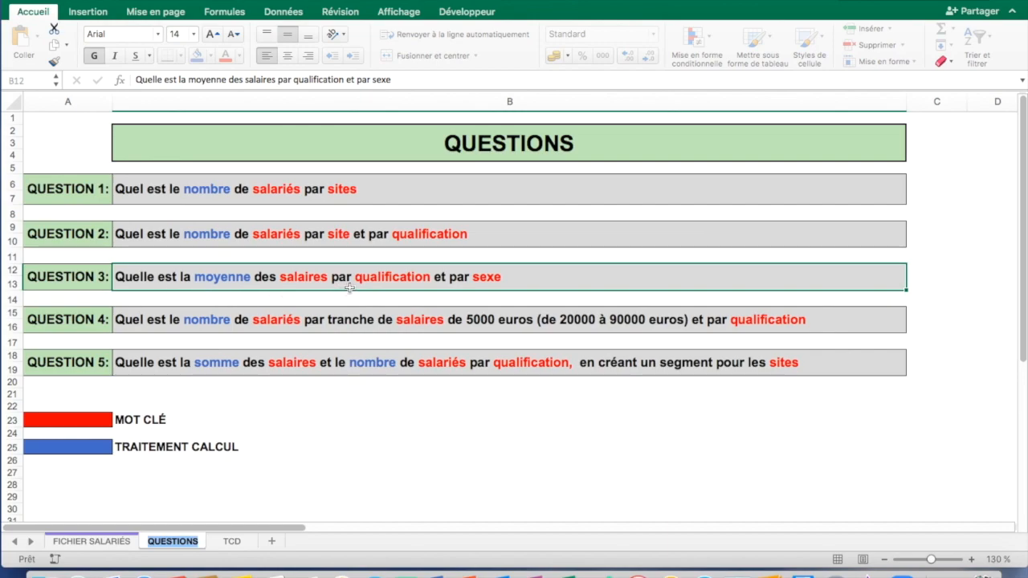
left_click(233, 543)
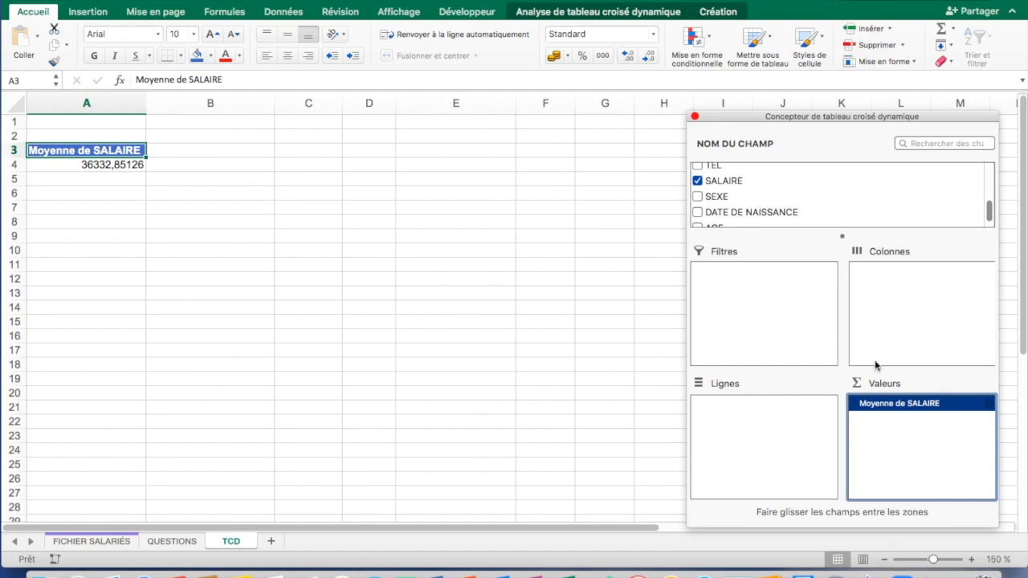
scroll(806, 197, "up", 3)
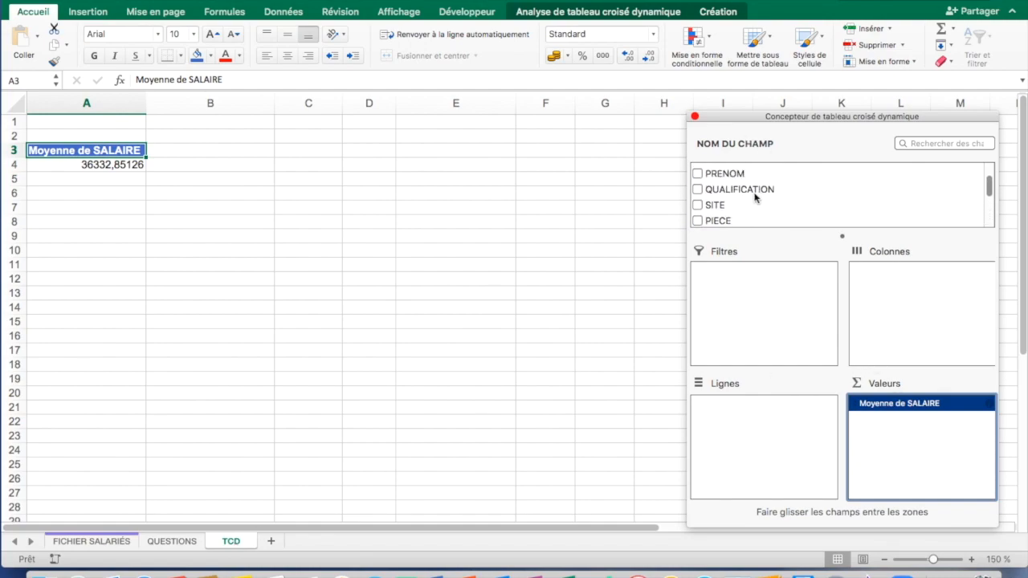
scroll(751, 205, "down", 3)
scroll(750, 207, "down", 1)
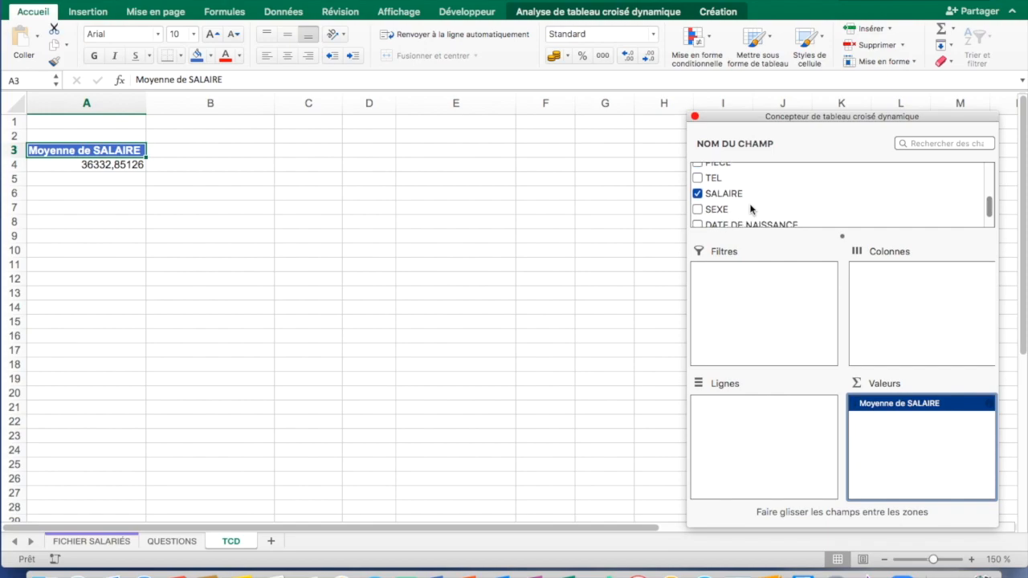
scroll(740, 202, "up", 2)
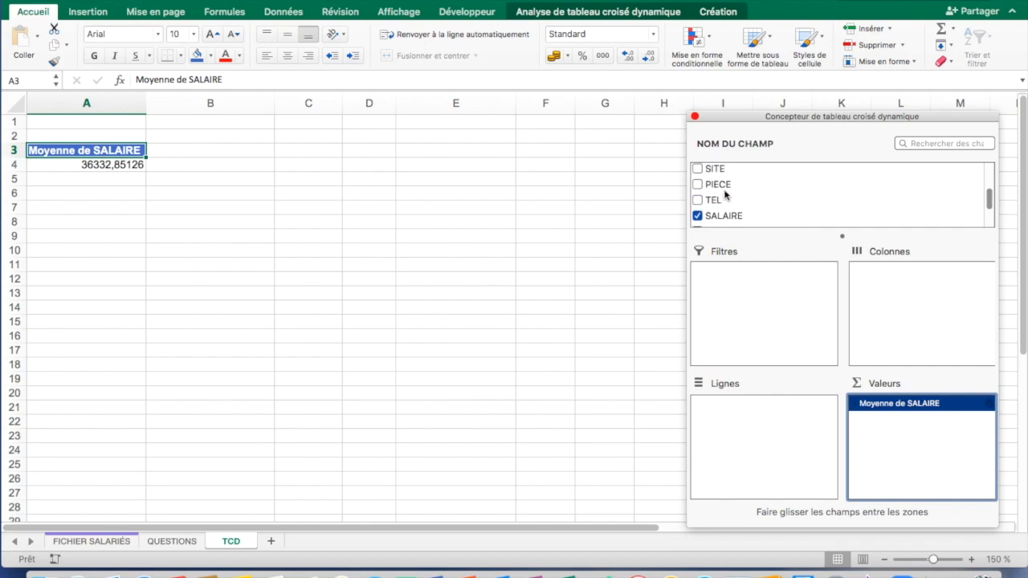
scroll(728, 197, "up", 2)
scroll(728, 198, "down", 2)
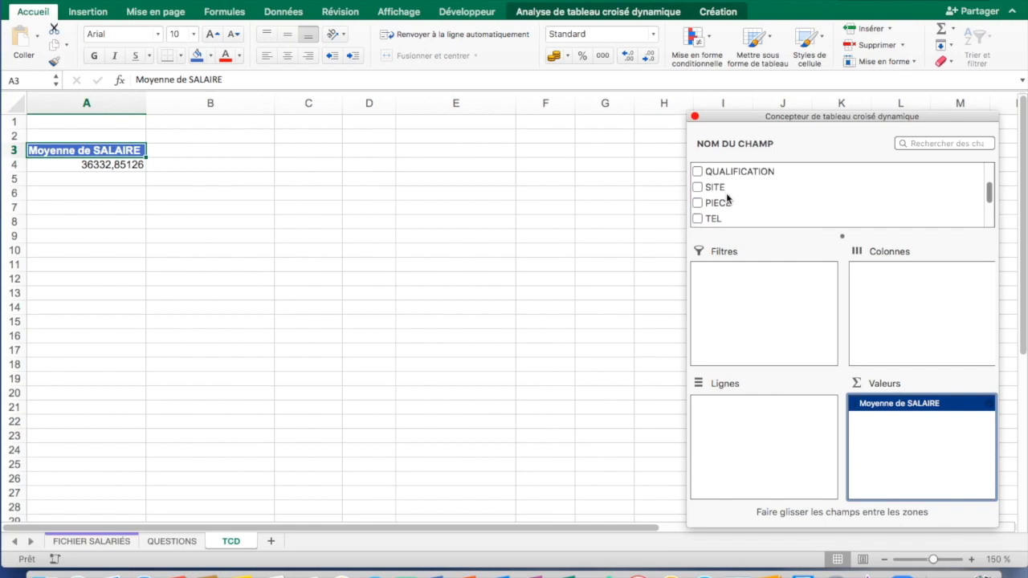
scroll(729, 194, "up", 2)
scroll(731, 191, "down", 1)
left_click_drag(733, 175, 751, 427)
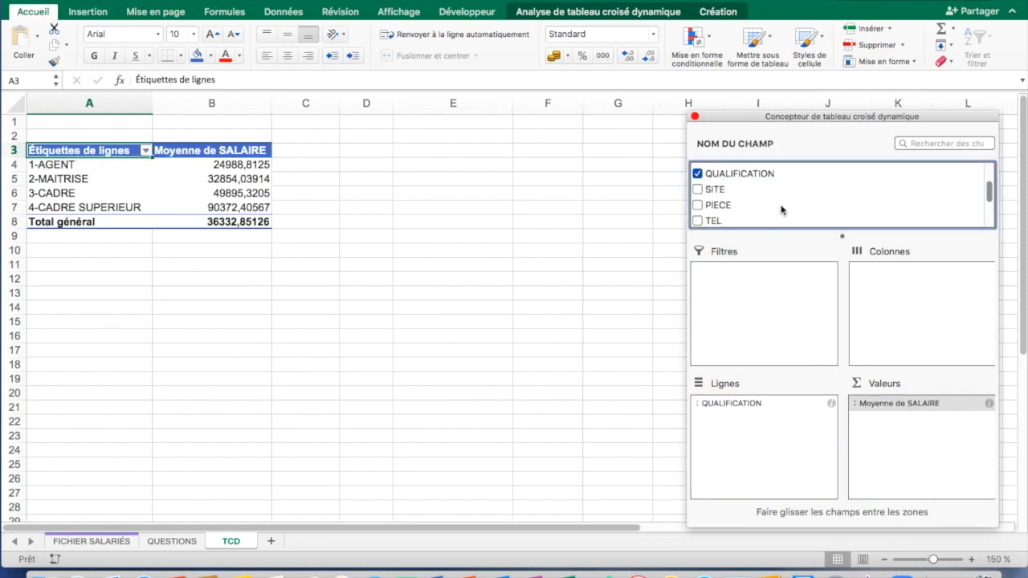
scroll(739, 207, "down", 3)
left_click_drag(721, 204, 780, 403)
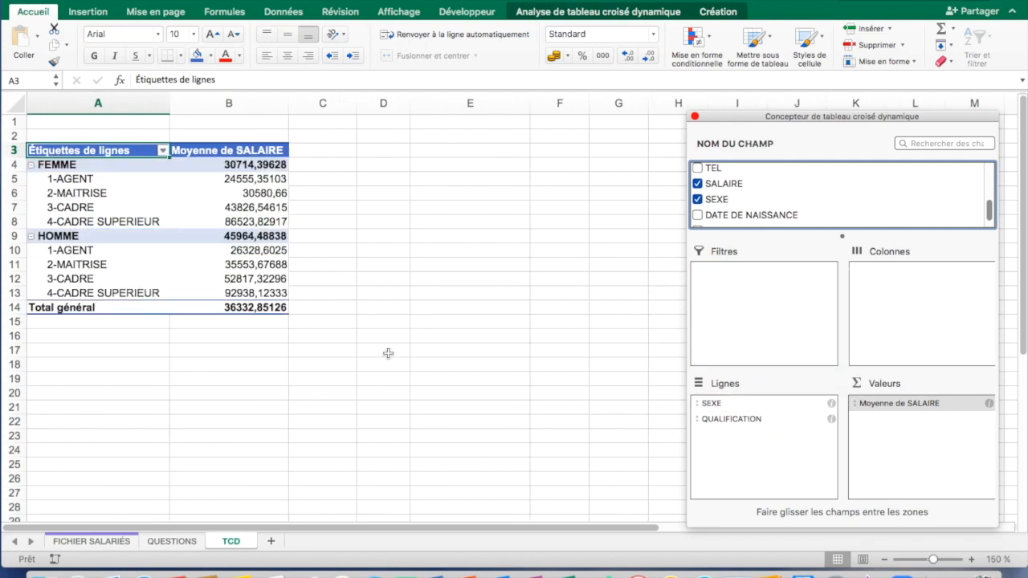
Step: Format the average salaries in B4:B14 with a thousands separator and no decimals
left_click(253, 104)
left_click_drag(239, 165, 249, 307)
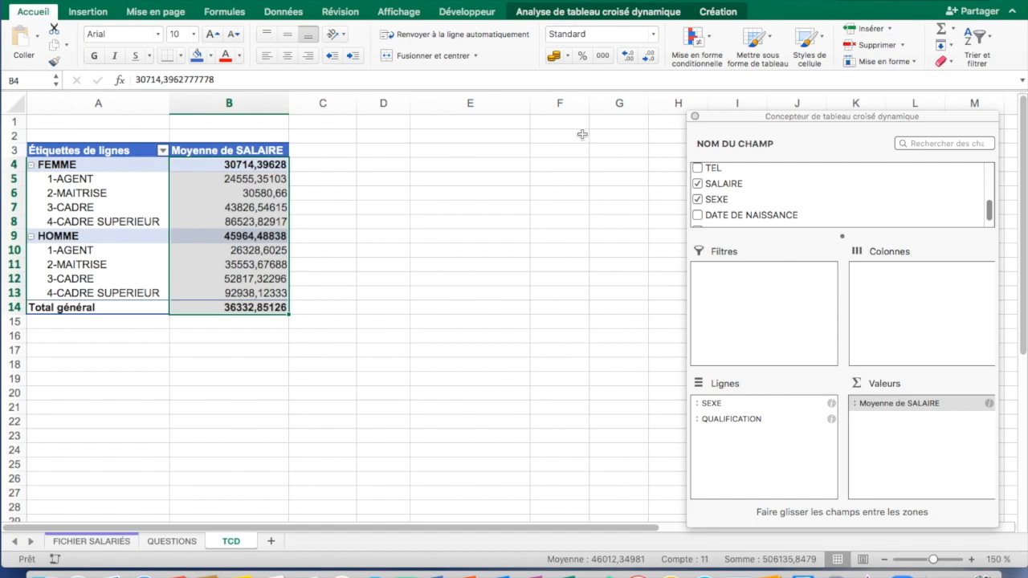
left_click(604, 57)
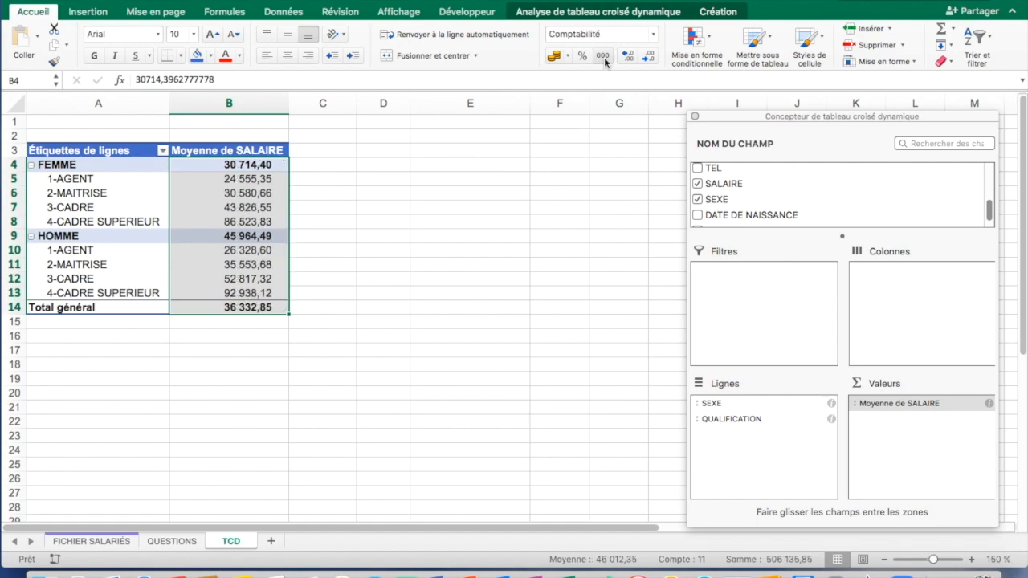
left_click(649, 58)
left_click(649, 58)
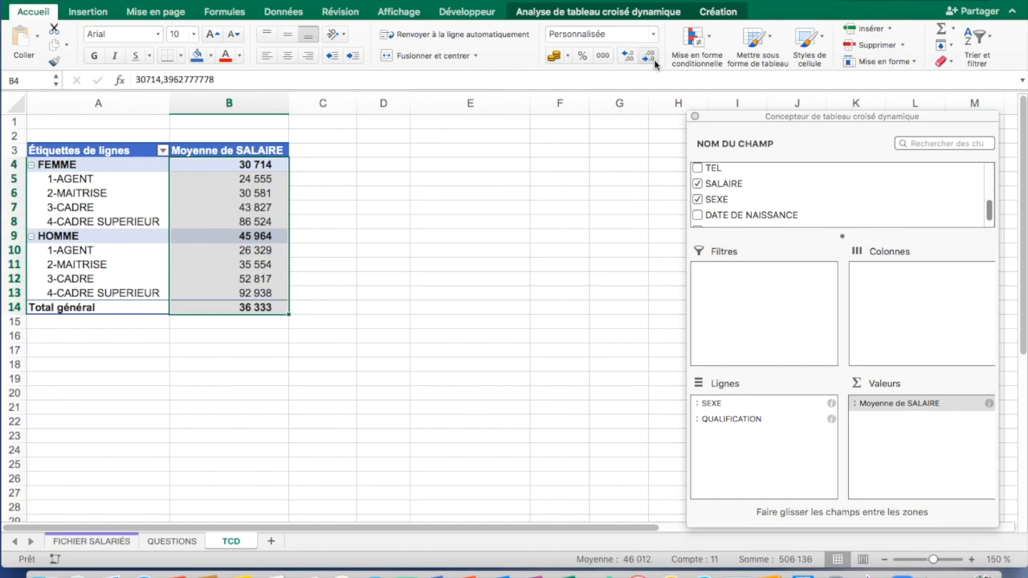
left_click(252, 165)
left_click(388, 313)
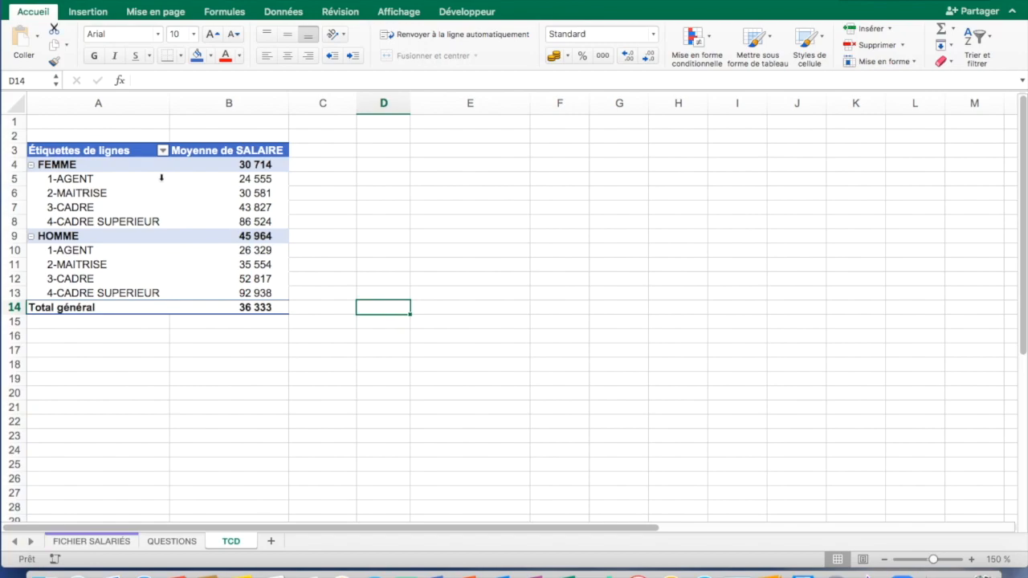
Step: Examine the average salaries of the FEMME and HOMME groups, overall and for each qualification
left_click(73, 166)
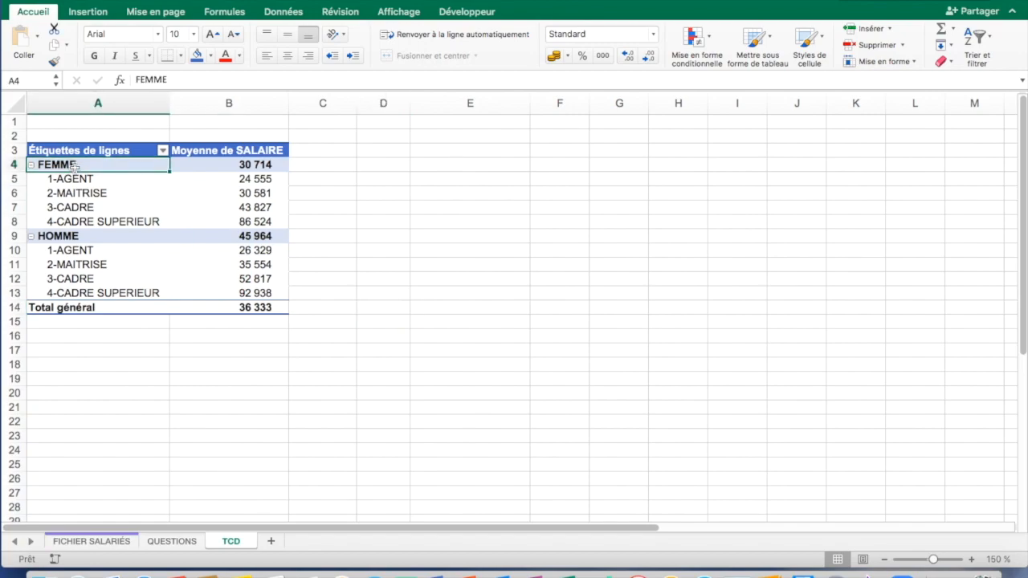
left_click(259, 165)
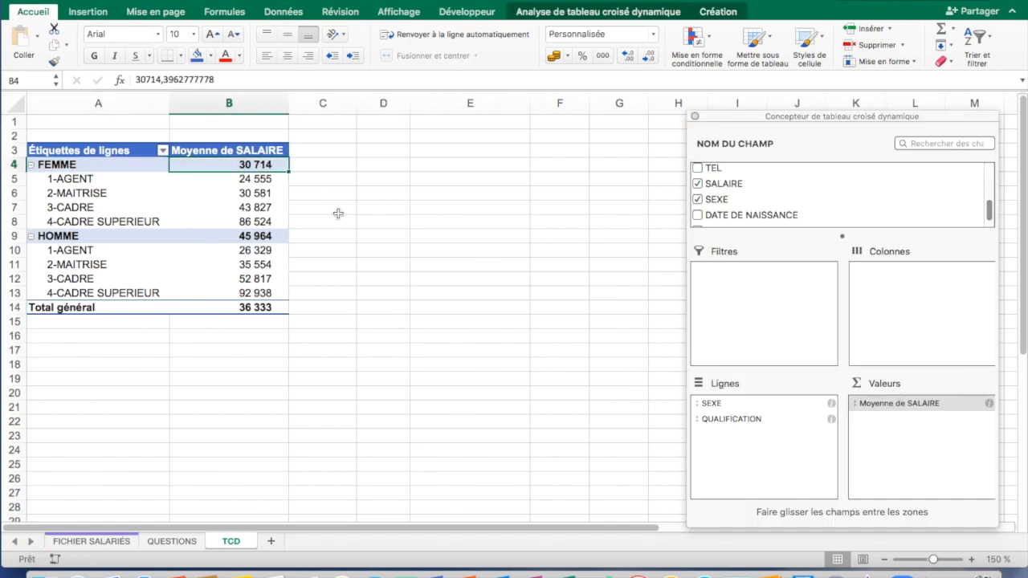
left_click(258, 182)
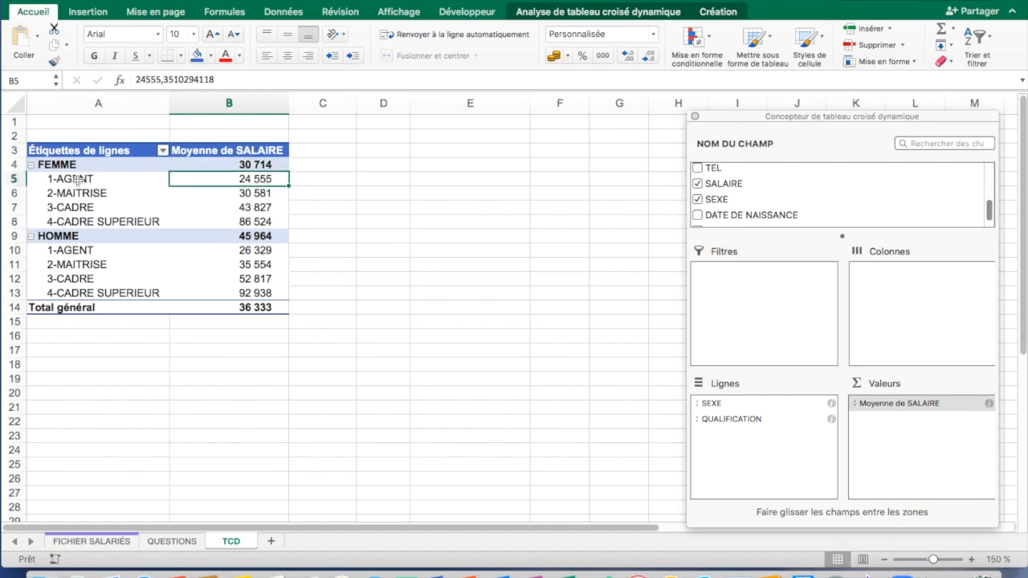
left_click(227, 197)
left_click(245, 221)
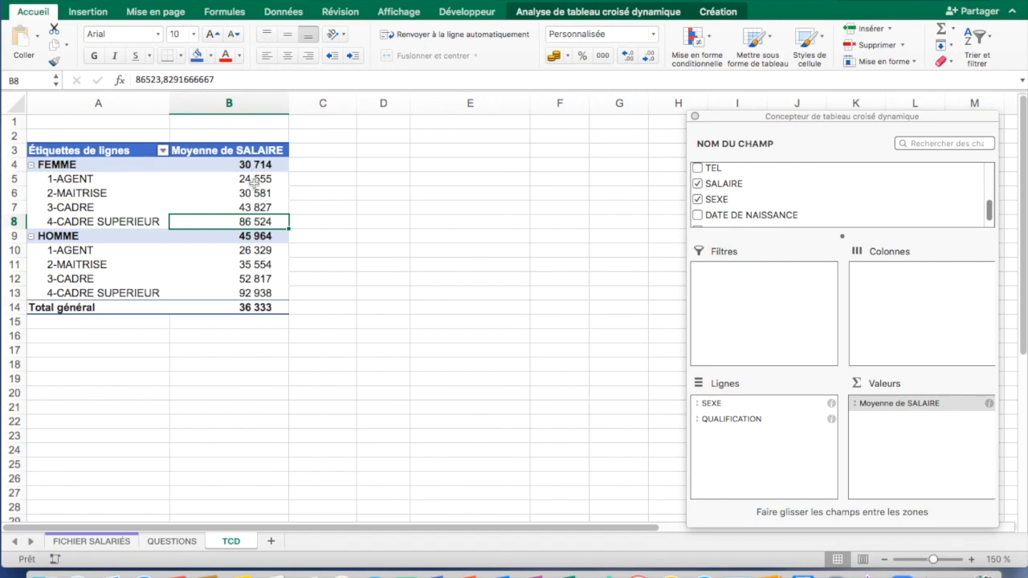
left_click(255, 236)
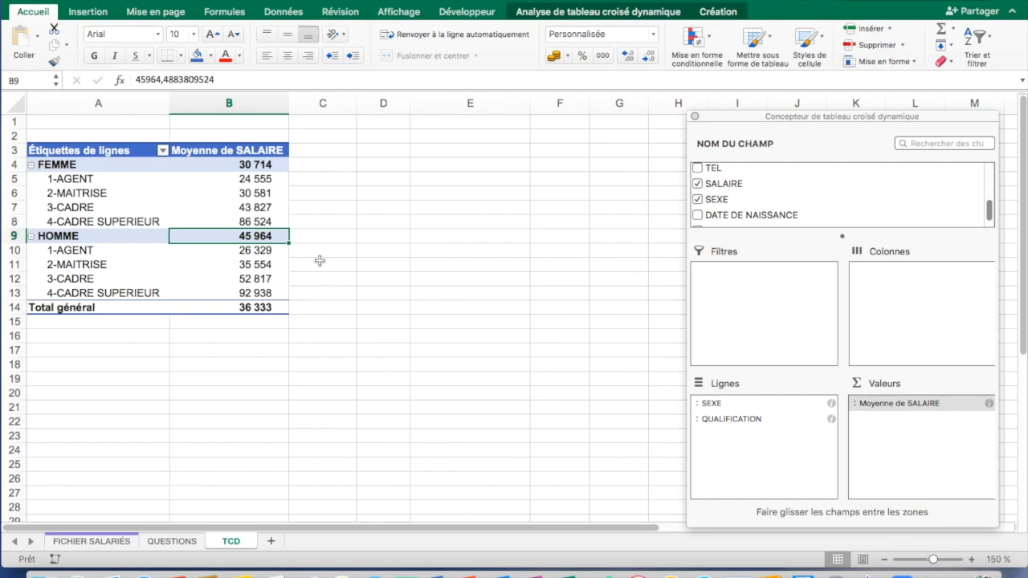
left_click(251, 252)
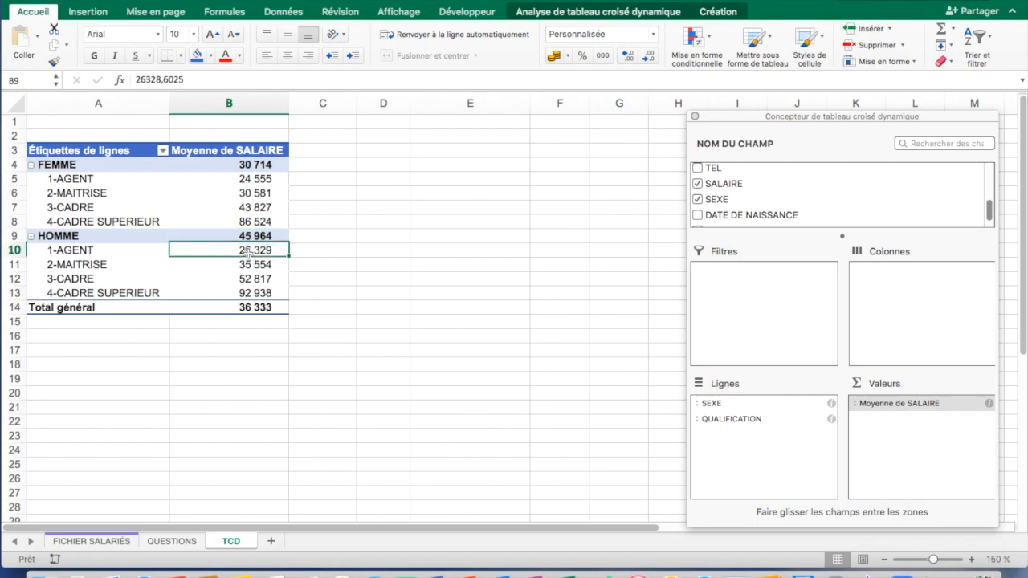
left_click(248, 291)
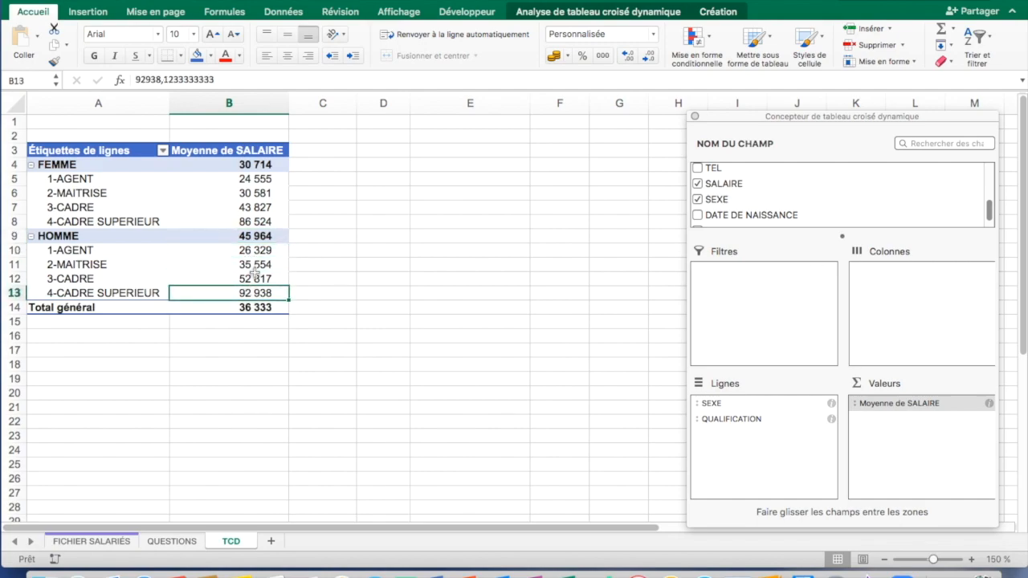
left_click(254, 266)
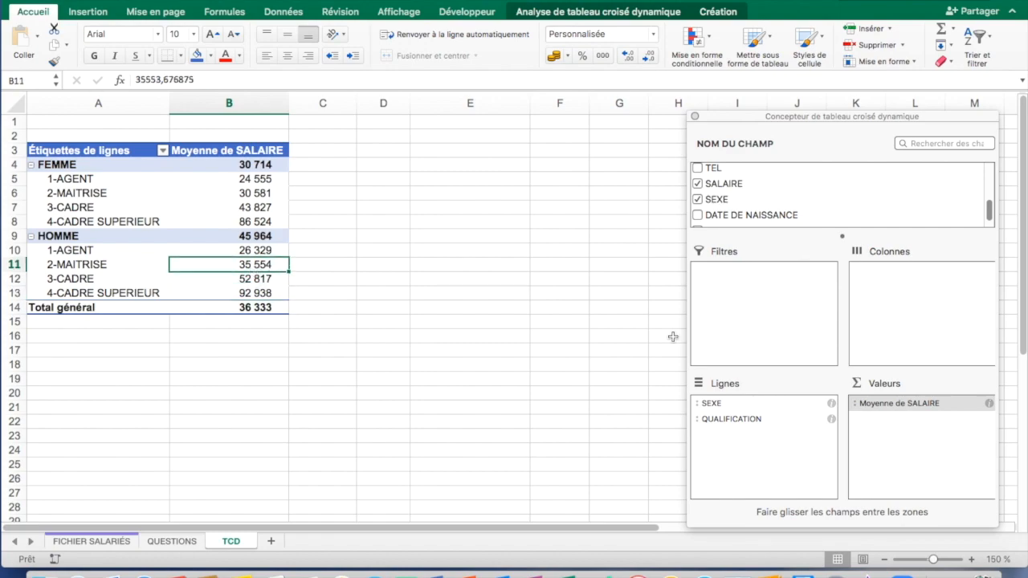
Step: Try QUALIFICATION in the Colonnes area with a narrower column B, then return it below SEXE in the Lignes area
left_click_drag(731, 419, 908, 295)
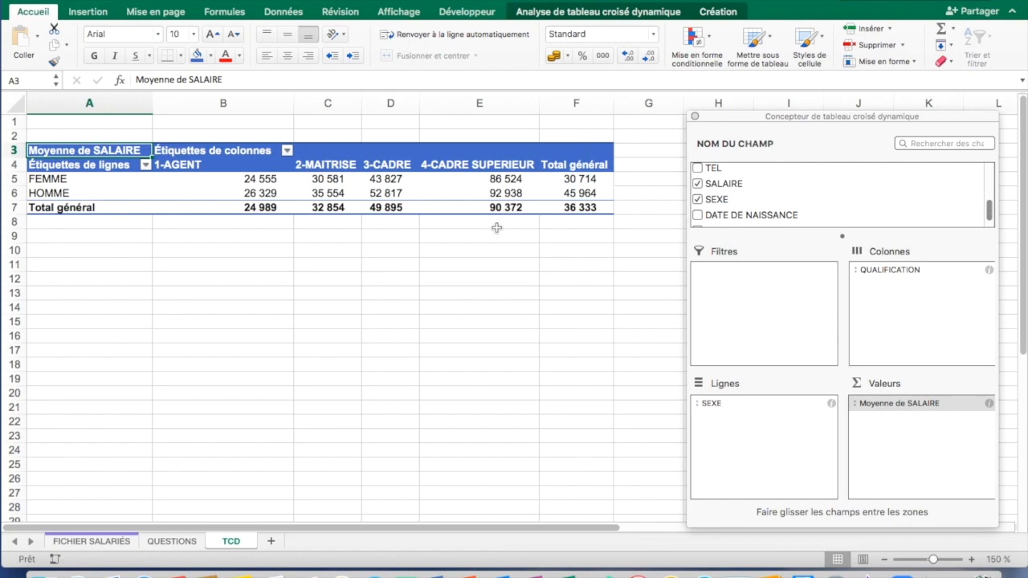
left_click_drag(294, 96, 225, 95)
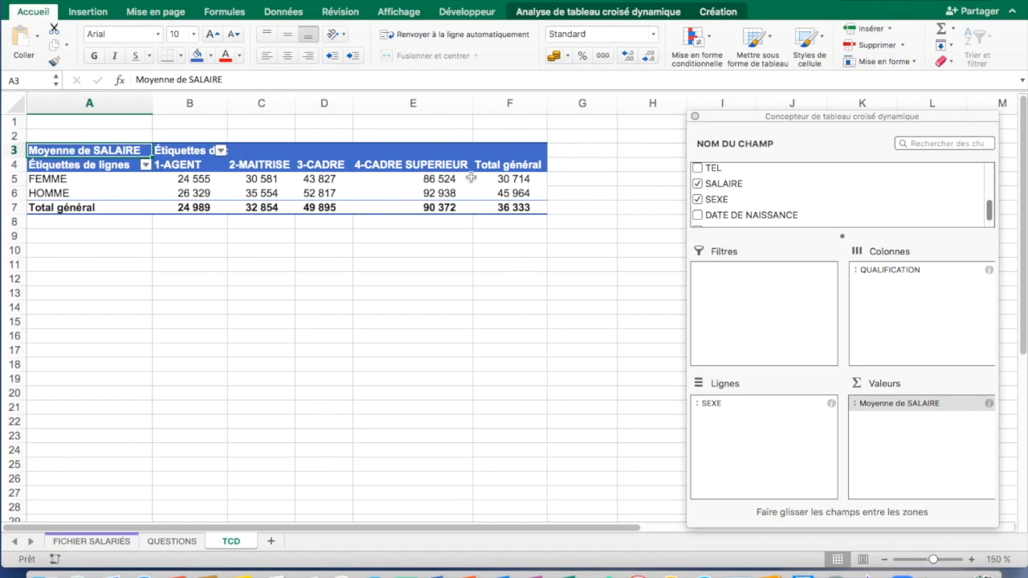
left_click_drag(916, 276, 786, 433)
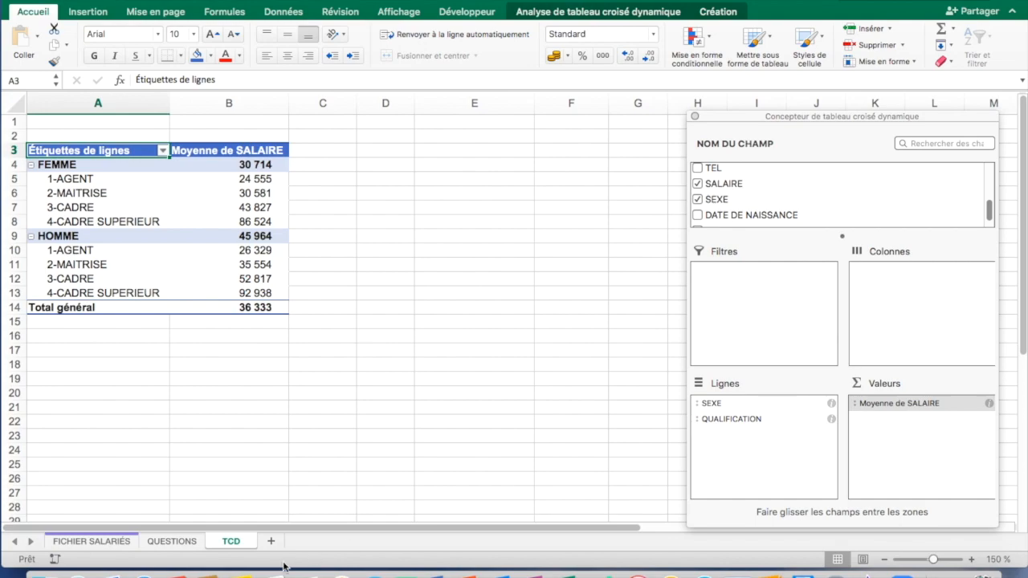
Step: Read question 4 on the QUESTIONS sheet about employees per 5000-euro salary bracket and qualification
left_click(172, 542)
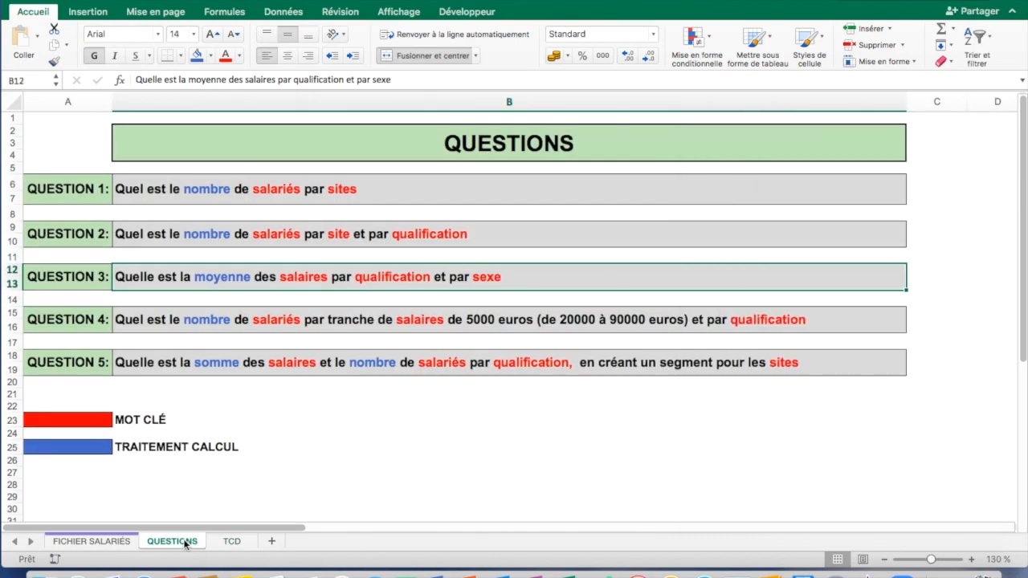
left_click(12, 325)
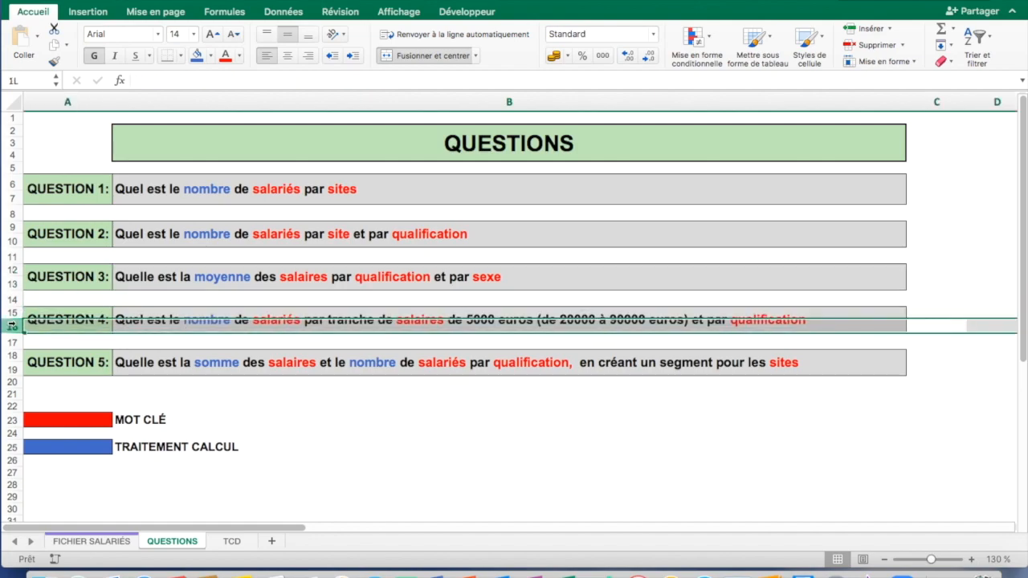
left_click(338, 437)
left_click(267, 320)
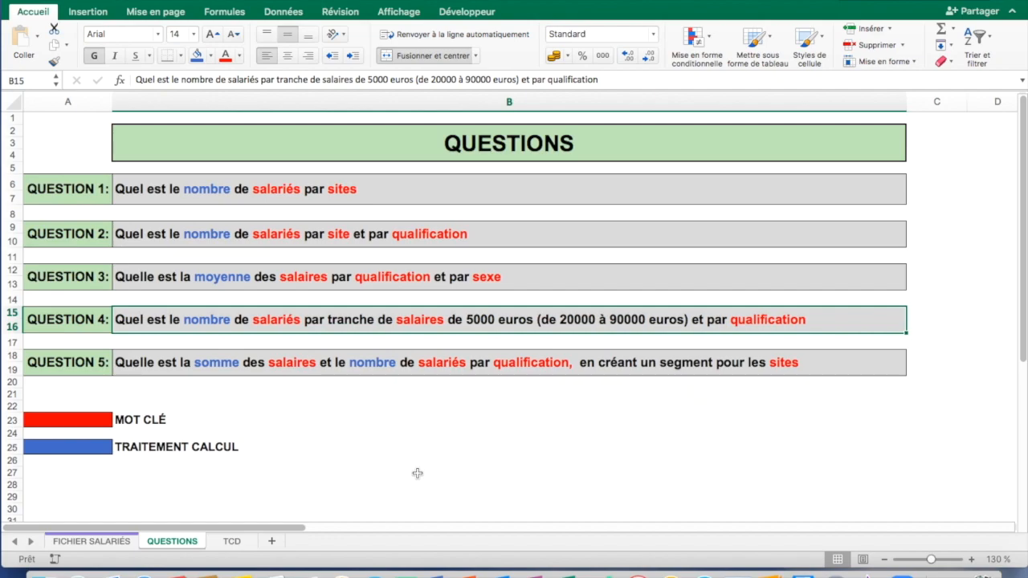
Step: Remove QUALIFICATION, SEXE and Moyenne de SALAIRE from the pivot table on the TCD sheet
left_click(231, 541)
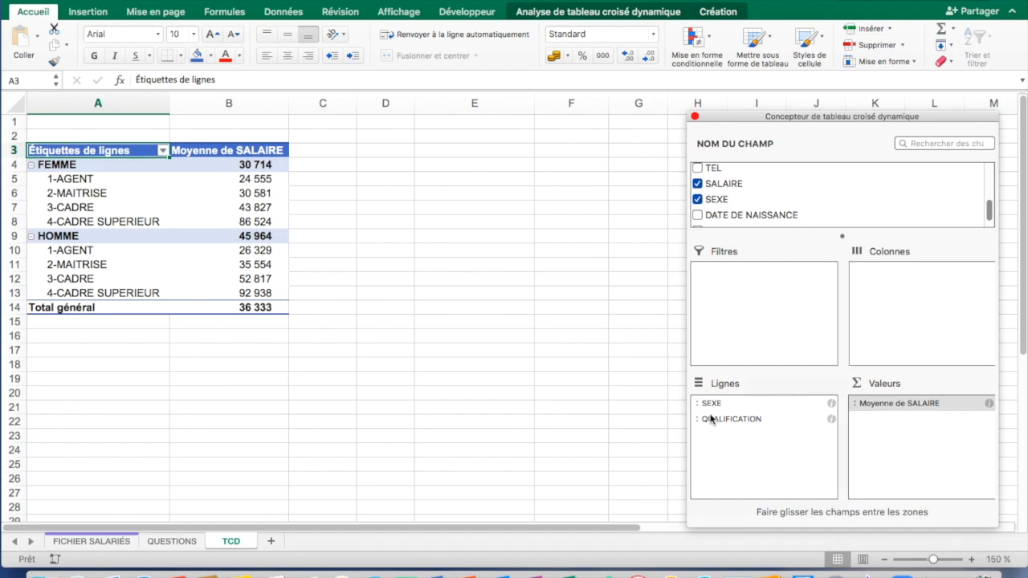
left_click_drag(712, 419, 554, 427)
left_click_drag(707, 404, 592, 404)
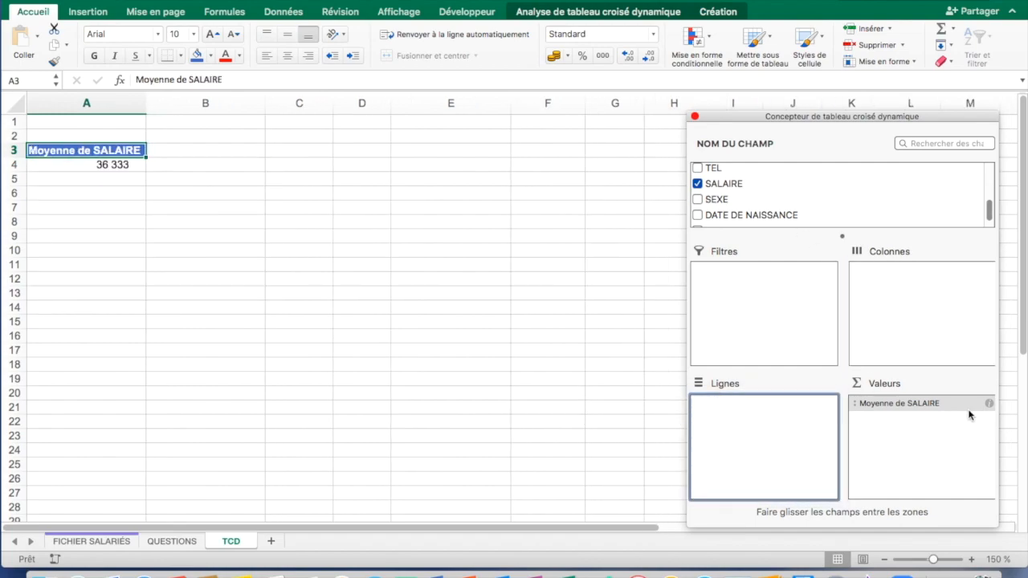
left_click_drag(943, 414, 603, 408)
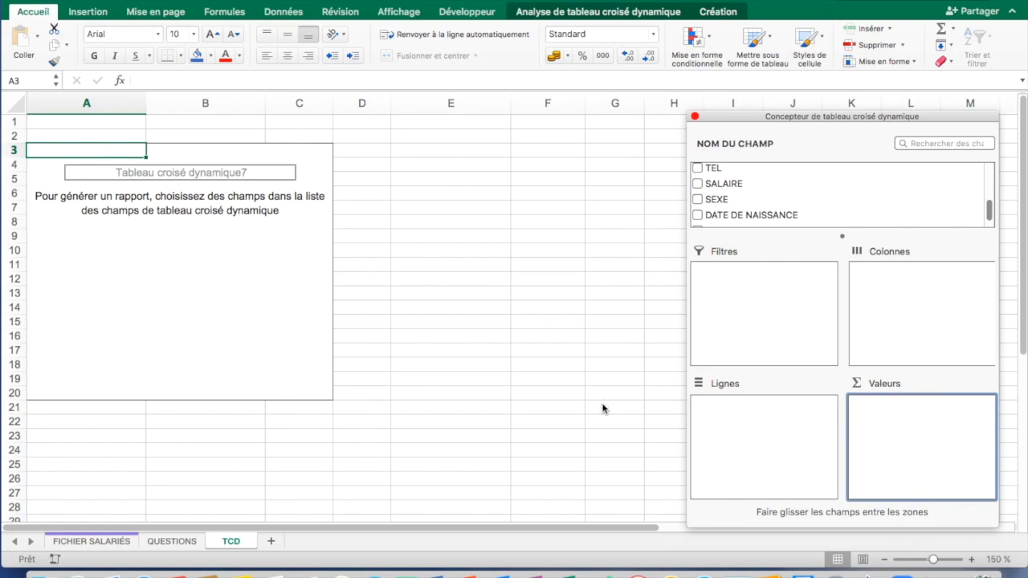
Step: Add MATRICULE as a count in the Valeurs area and place SALAIRE in the Lignes area
scroll(759, 210, "up", 5)
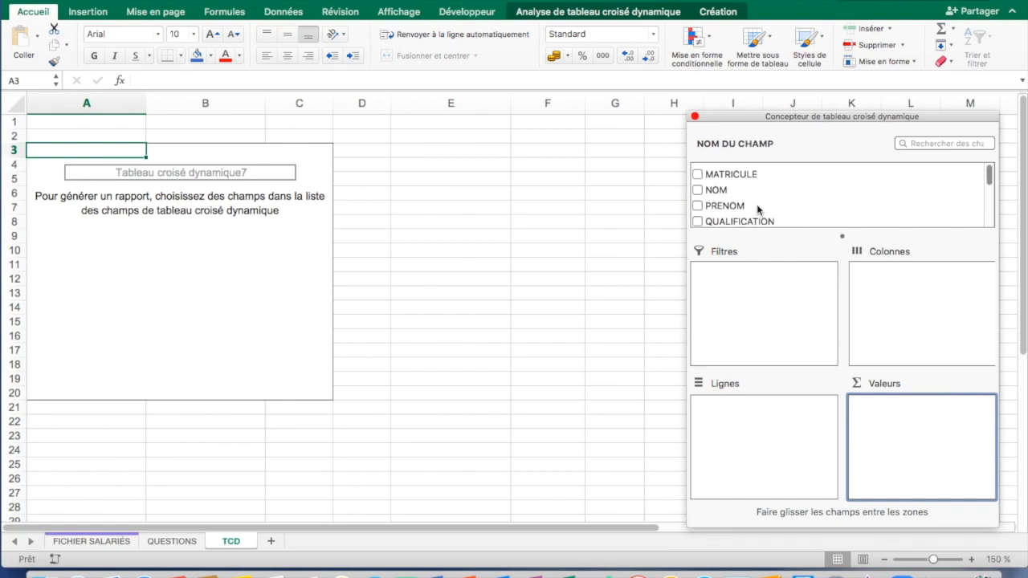
left_click_drag(740, 172, 933, 424)
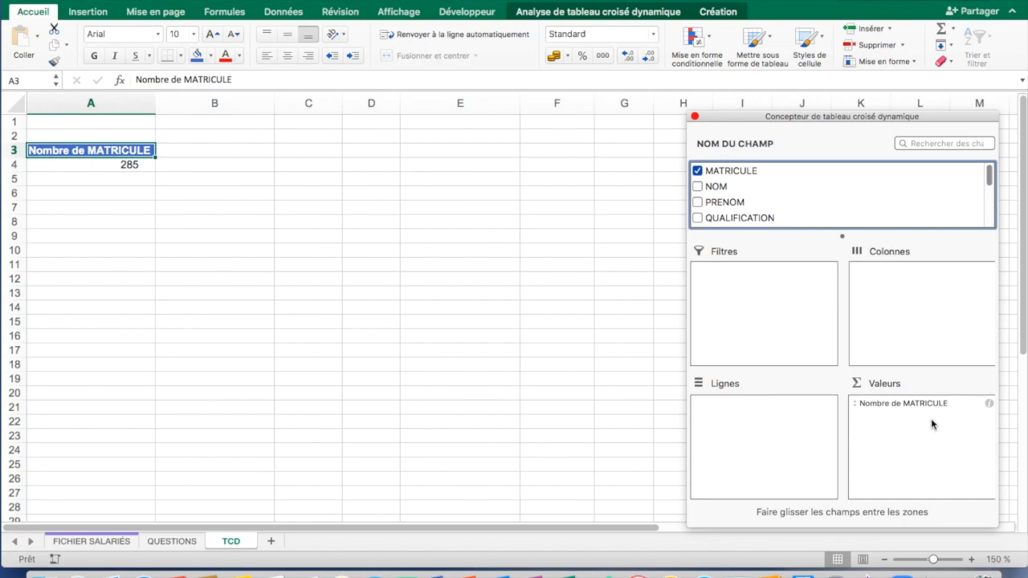
left_click(175, 544)
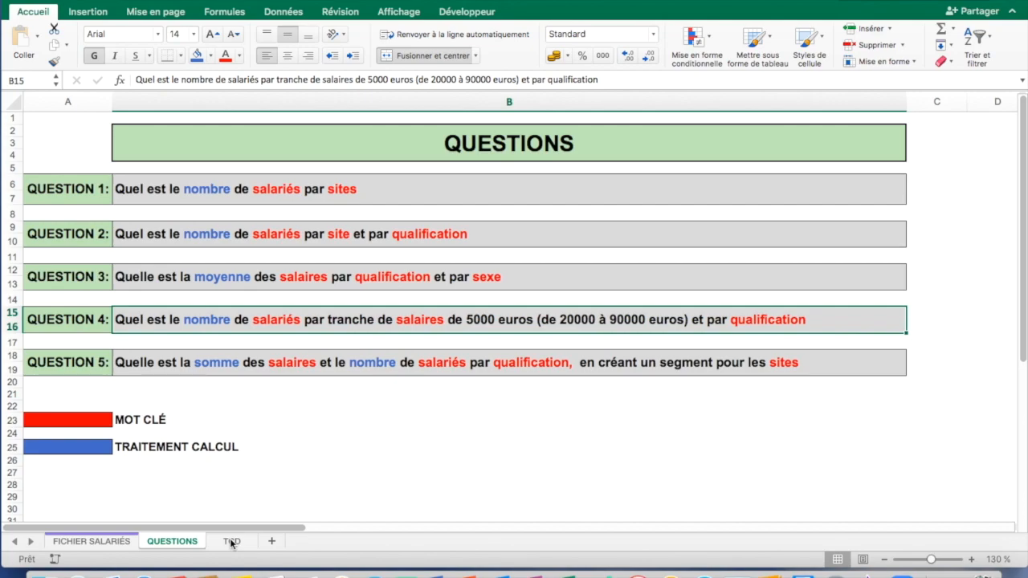
left_click(231, 543)
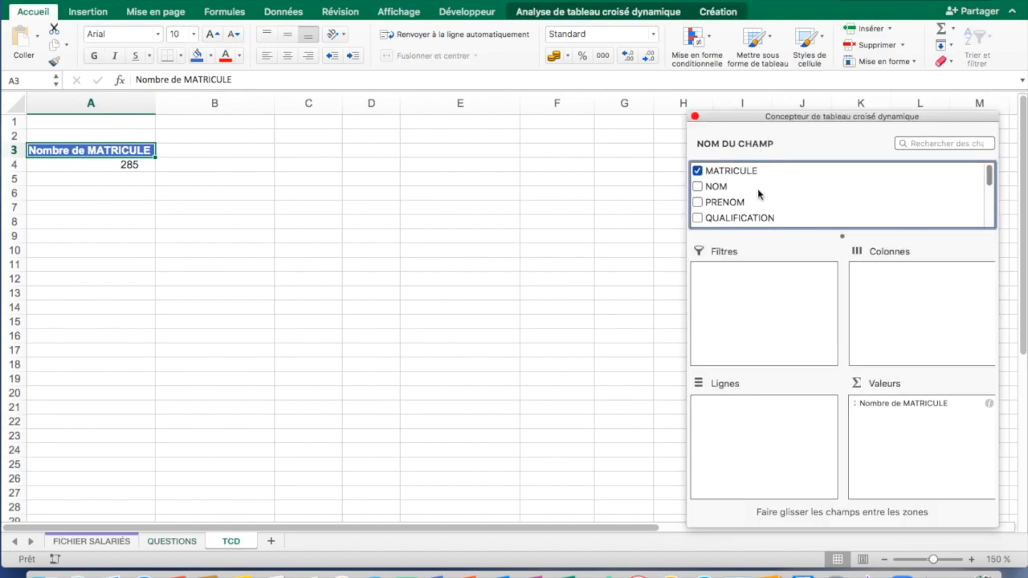
scroll(758, 193, "down", 2)
scroll(759, 192, "down", 3)
scroll(734, 195, "up", 1)
left_click_drag(734, 195, 783, 417)
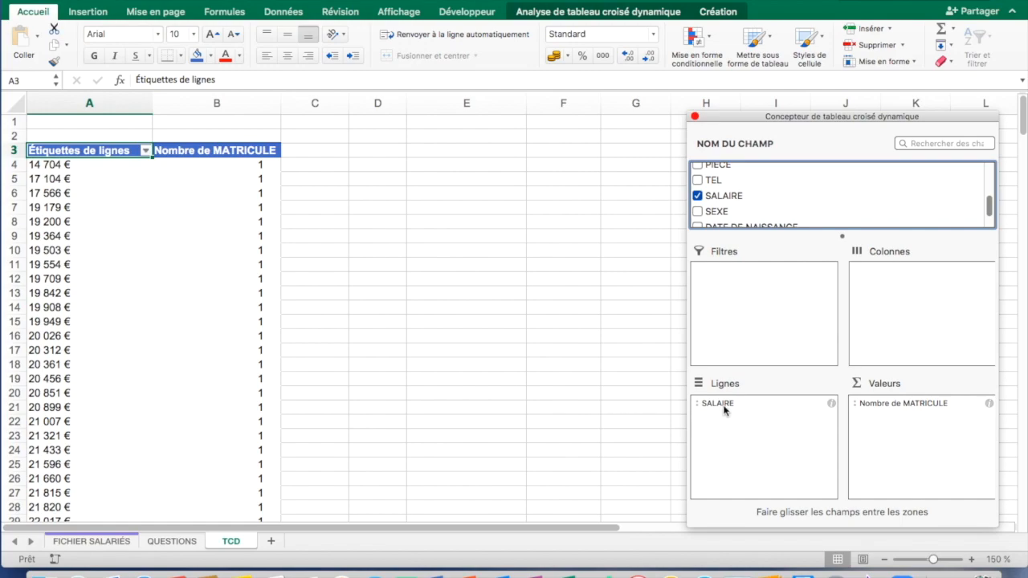
left_click(44, 165)
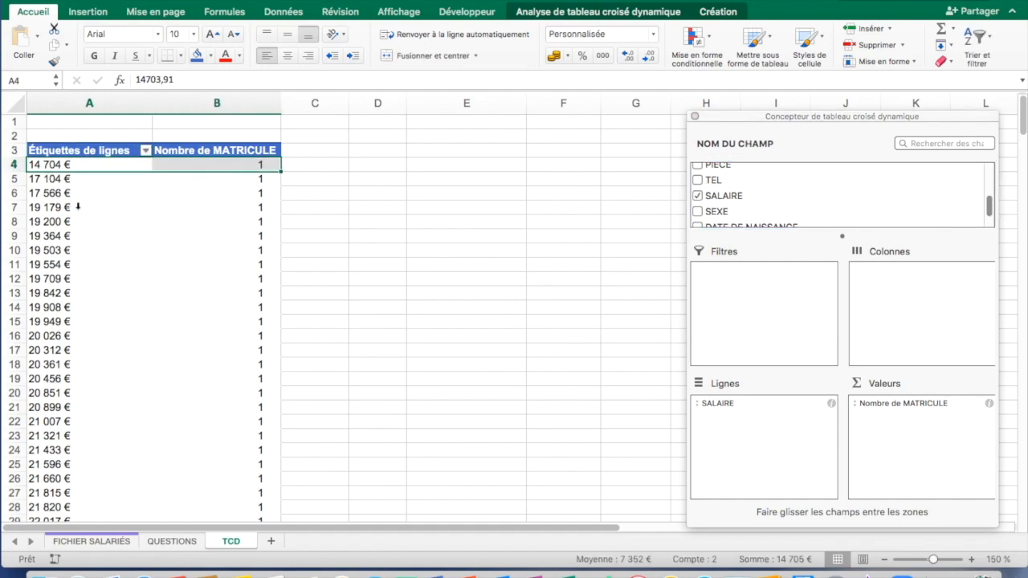
left_click(544, 14)
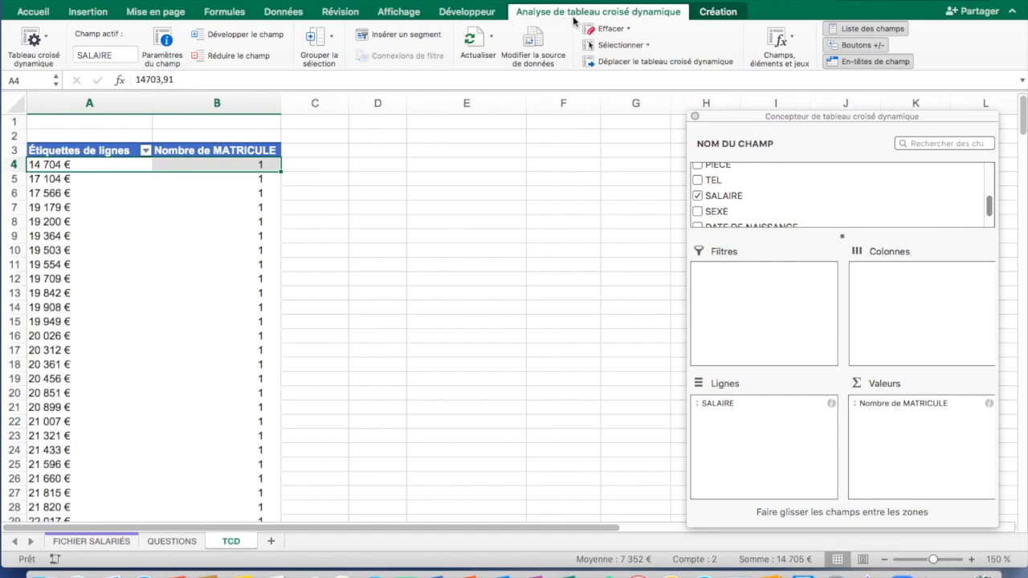
left_click(48, 179)
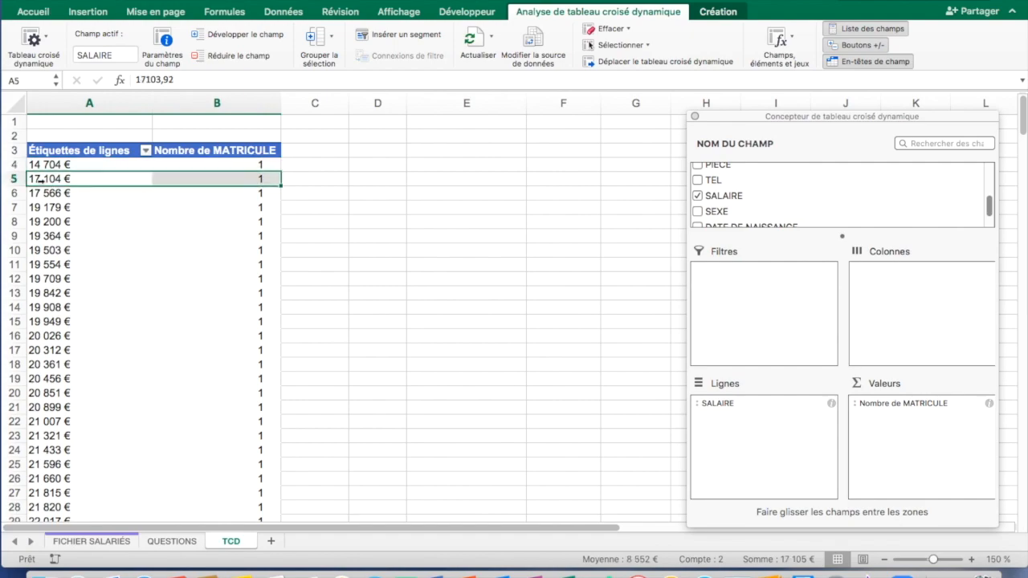
left_click(459, 206)
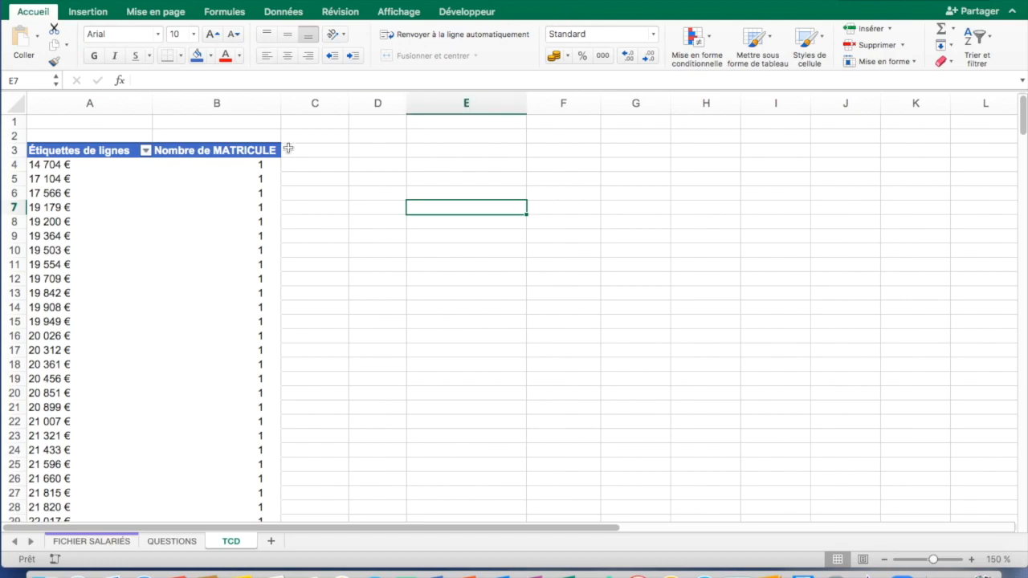
Step: Group the salary row labels from 20000 to 90000 in brackets of 5000
left_click(53, 170)
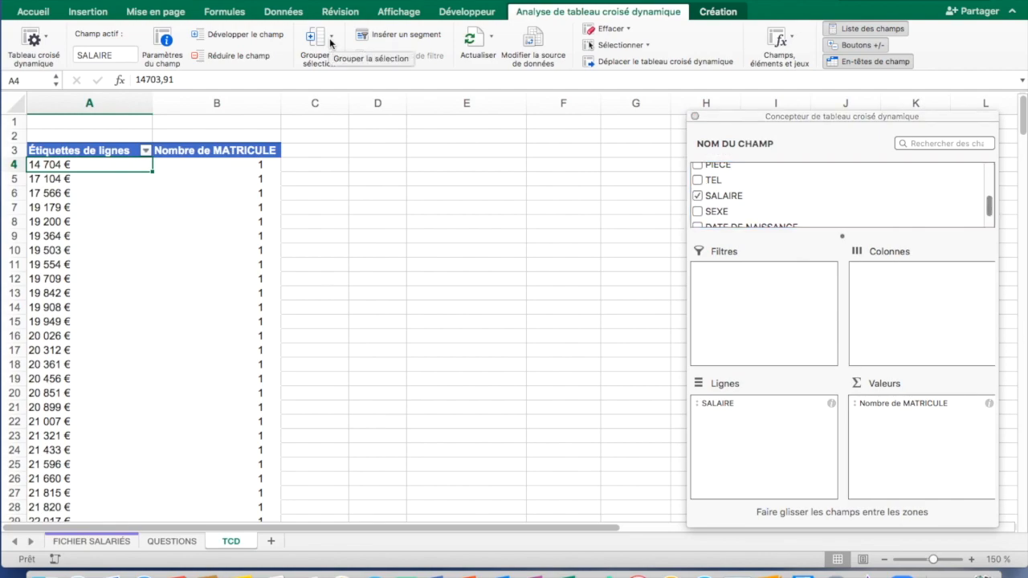
left_click(331, 44)
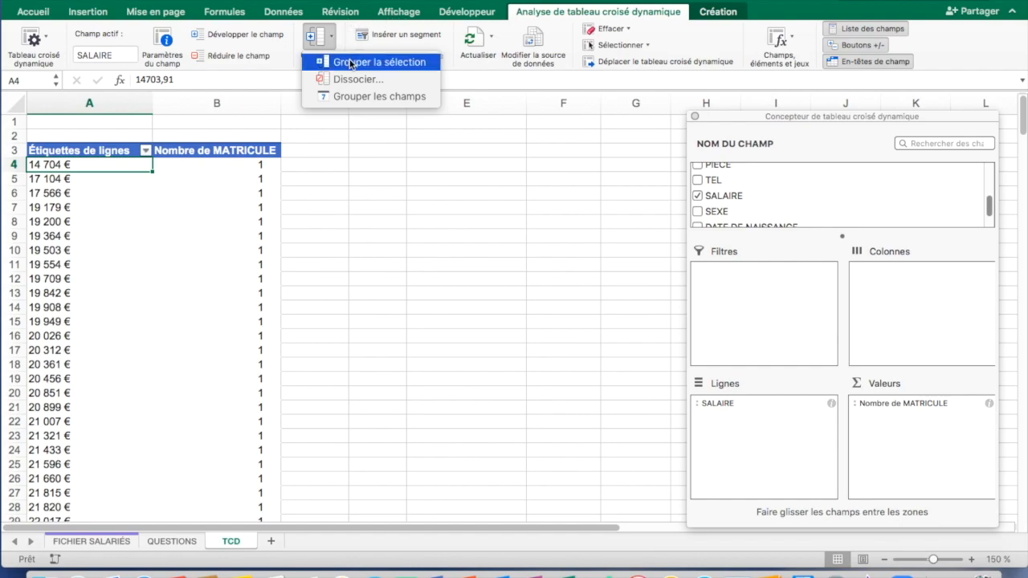
left_click(351, 64)
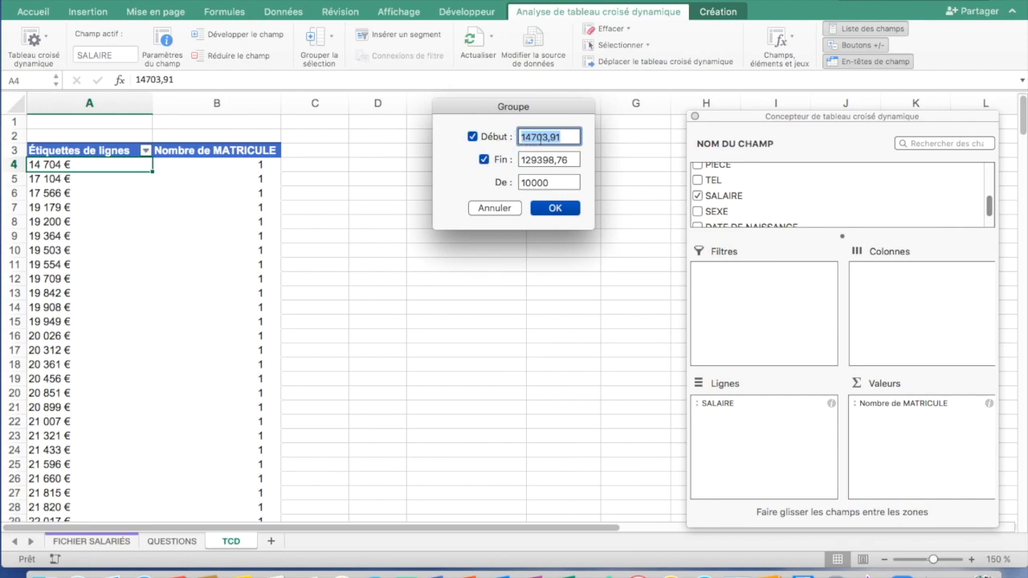
type("20000")
left_click(538, 160)
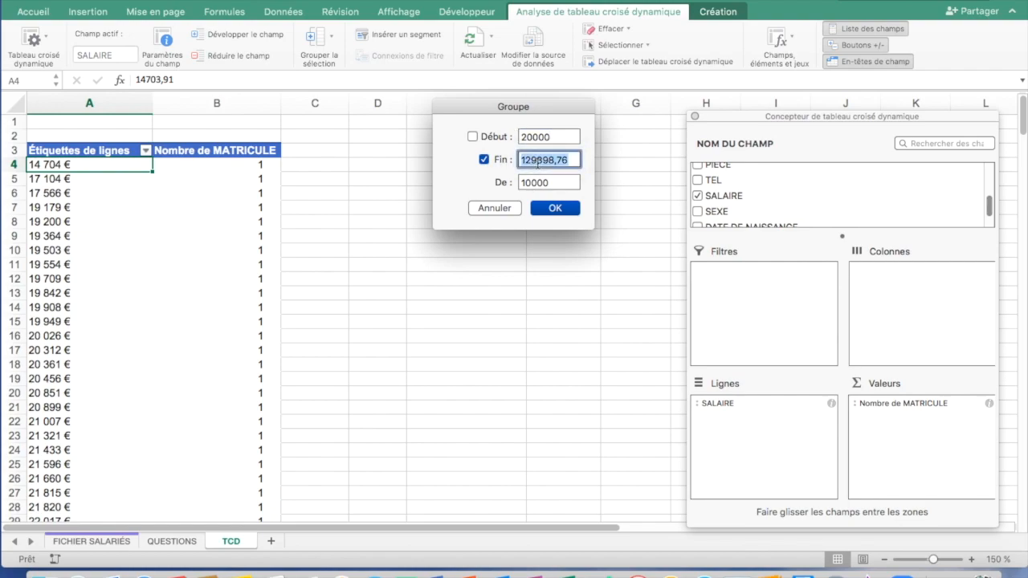
type("90000")
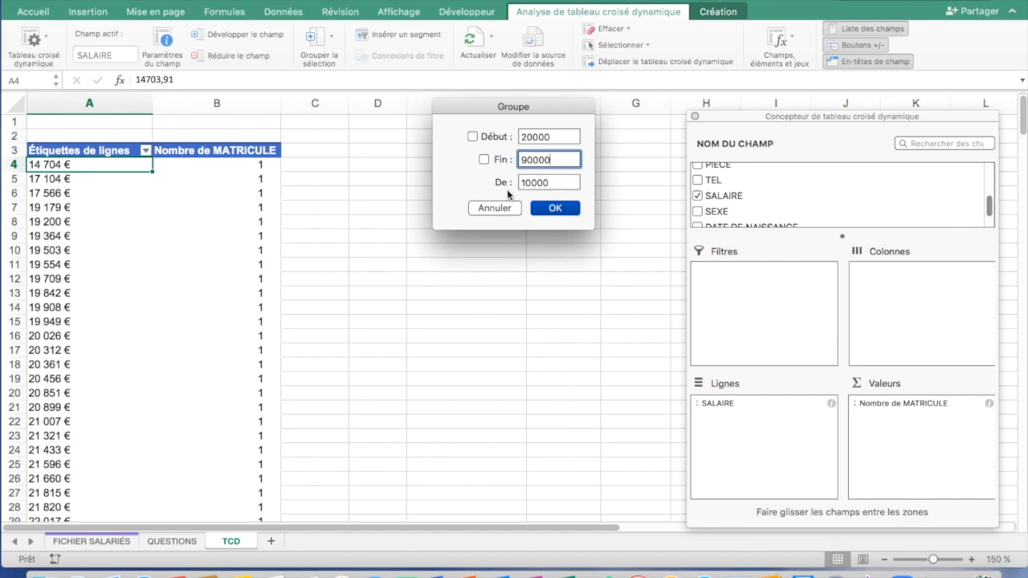
left_click(534, 182)
type("5000")
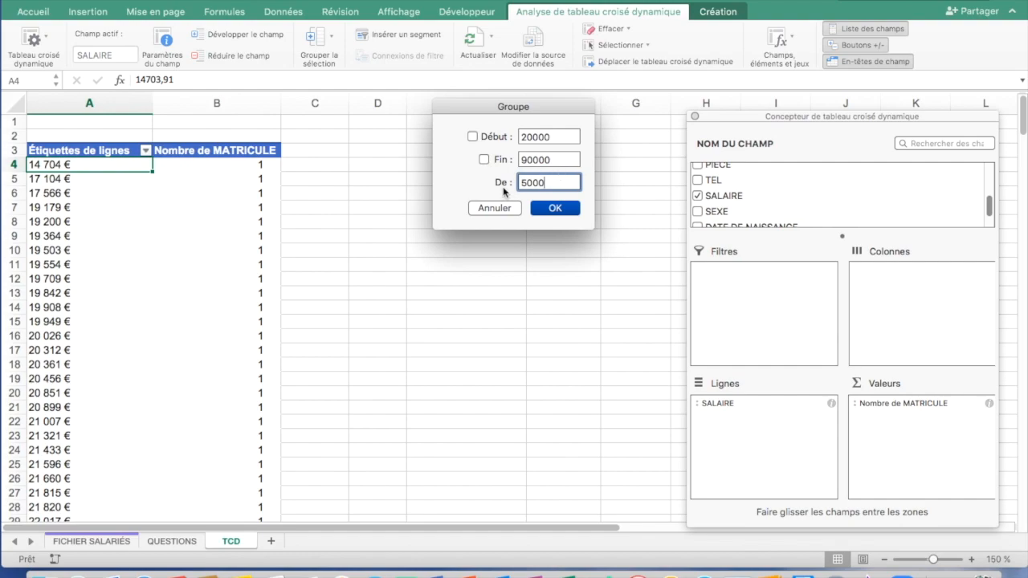
left_click(540, 207)
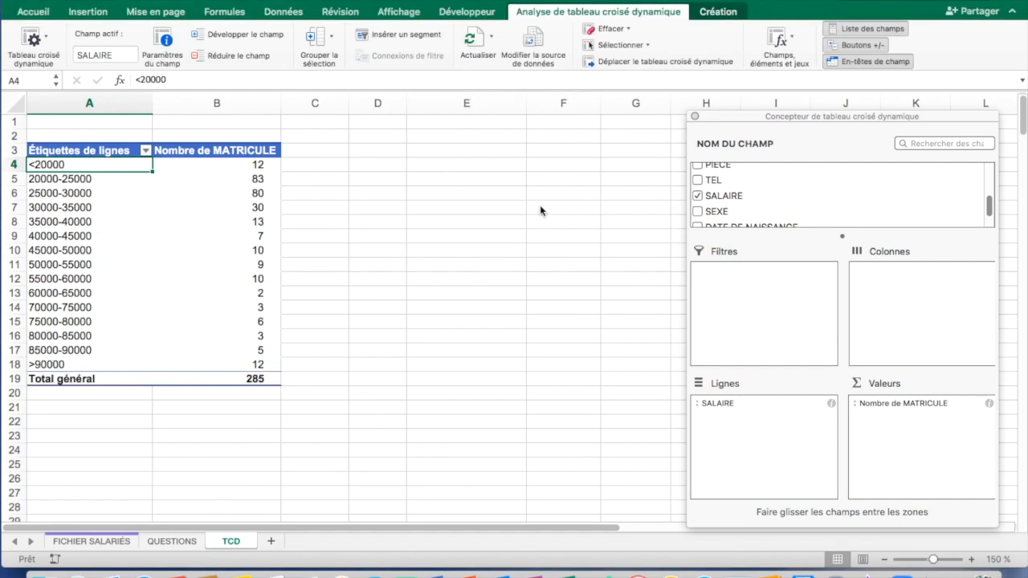
Step: Examine the salary brackets in the row labels and the number of employees in each
left_click(48, 180)
left_click(77, 225)
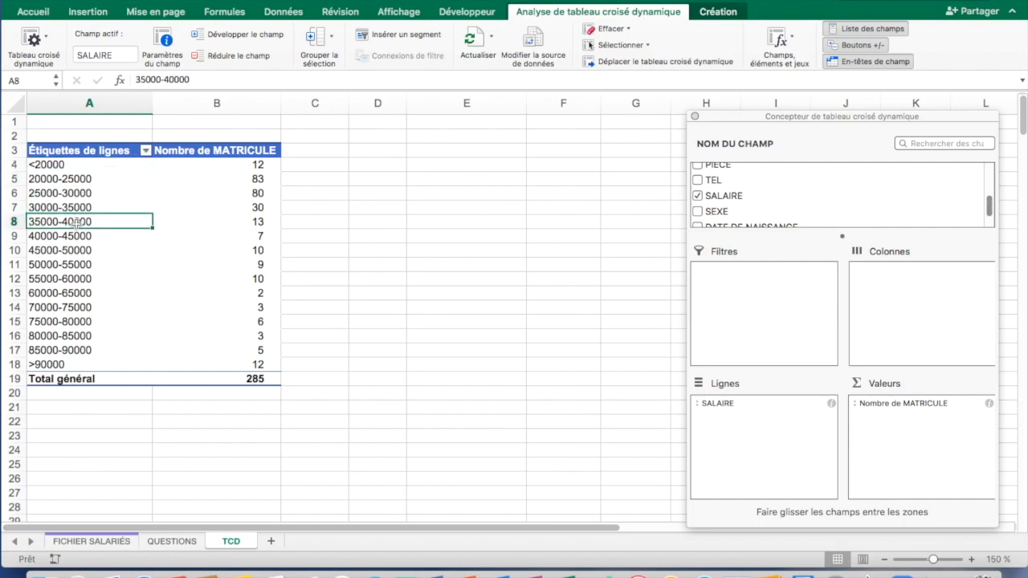
left_click(66, 252)
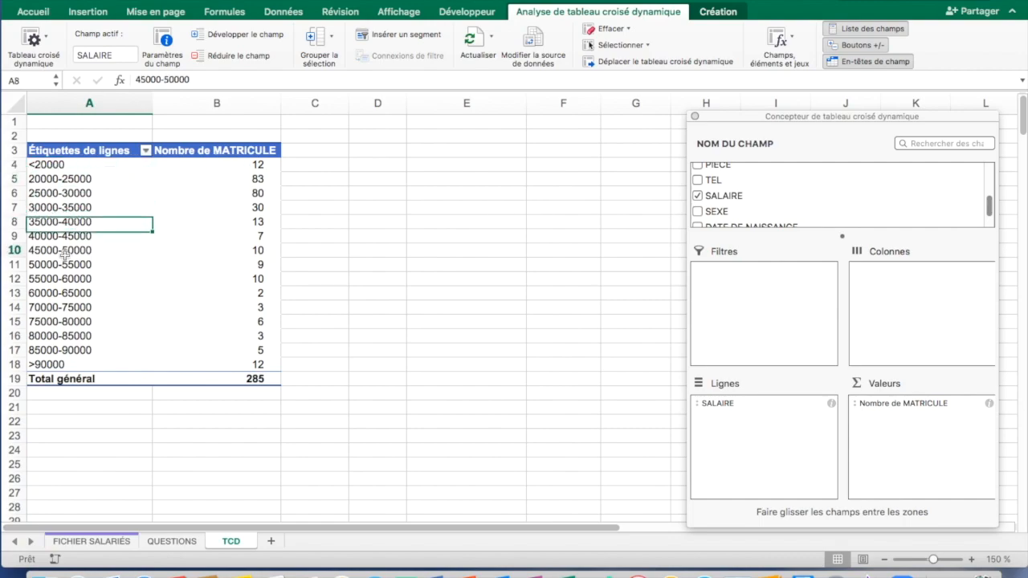
left_click(46, 180)
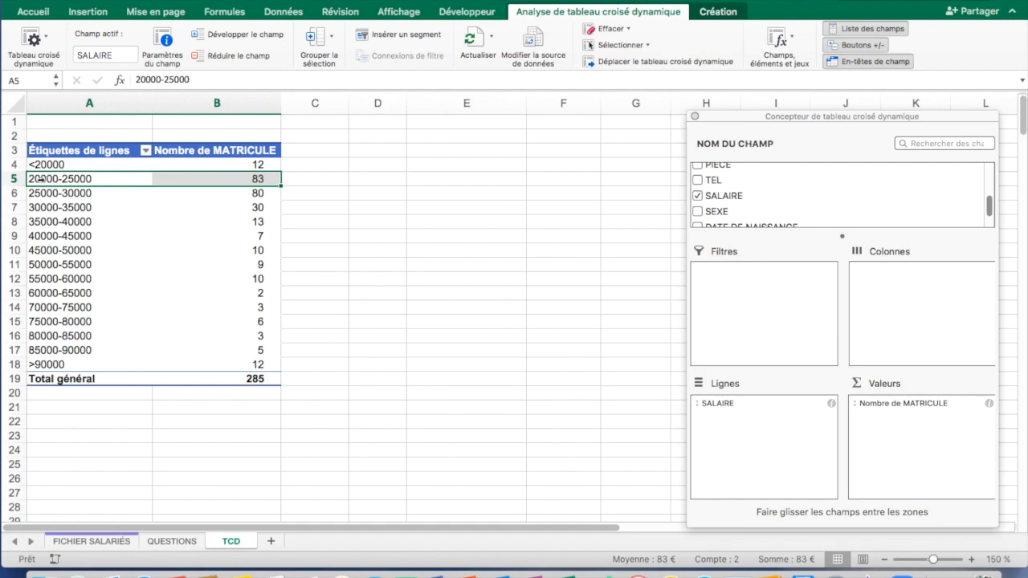
left_click(56, 195)
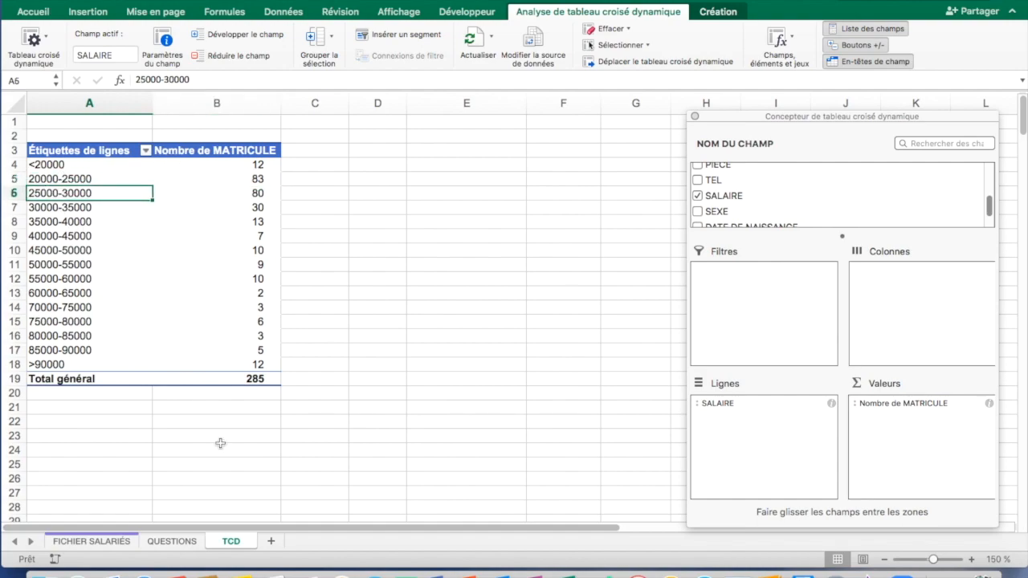
Step: Check question 4 on the QUESTIONS sheet, add QUALIFICATION to the pivot table's Colonnes area and narrow column B
left_click(184, 544)
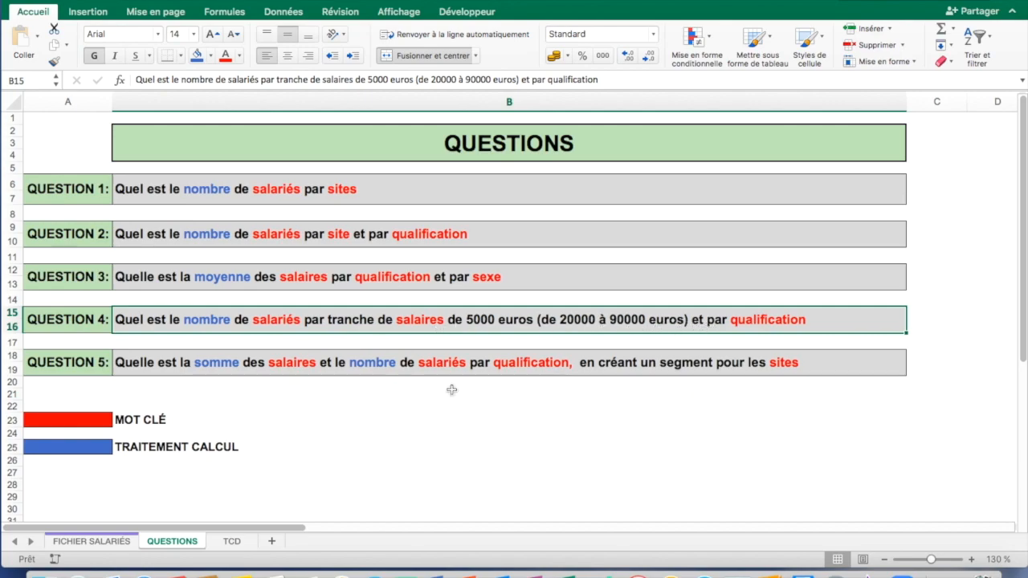
left_click(230, 543)
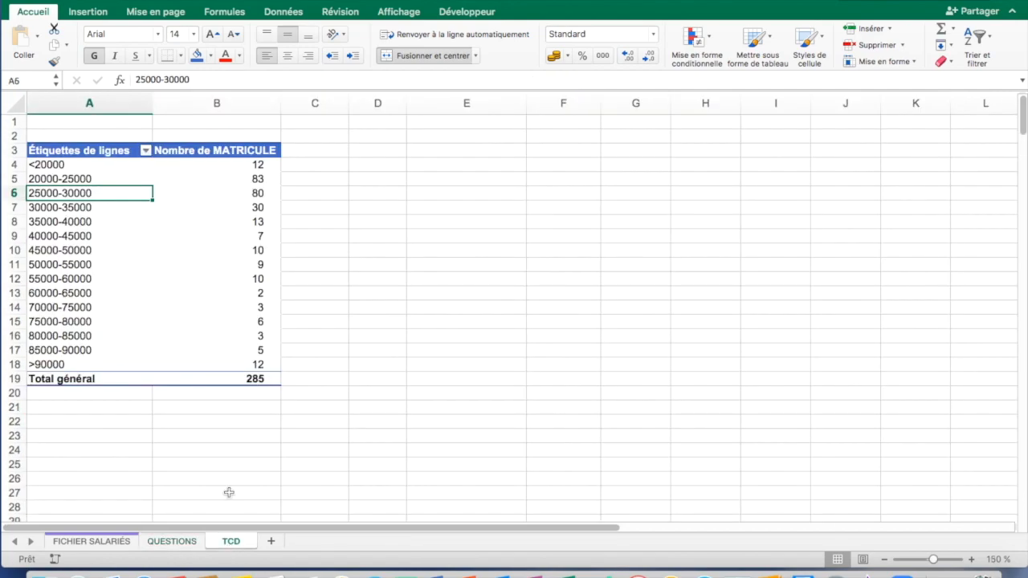
scroll(826, 208, "up", 4)
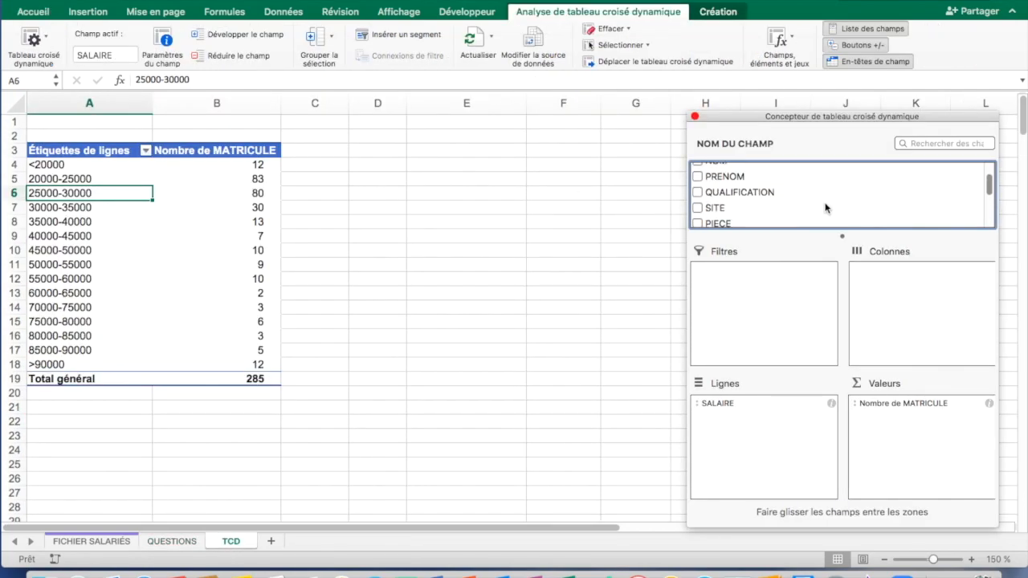
scroll(826, 208, "up", 2)
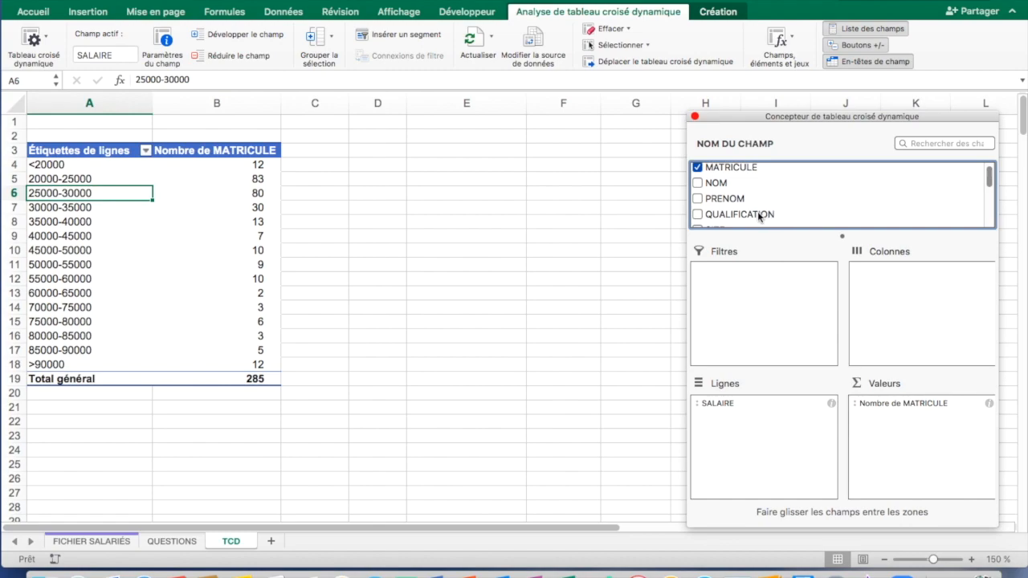
left_click_drag(759, 215, 859, 307)
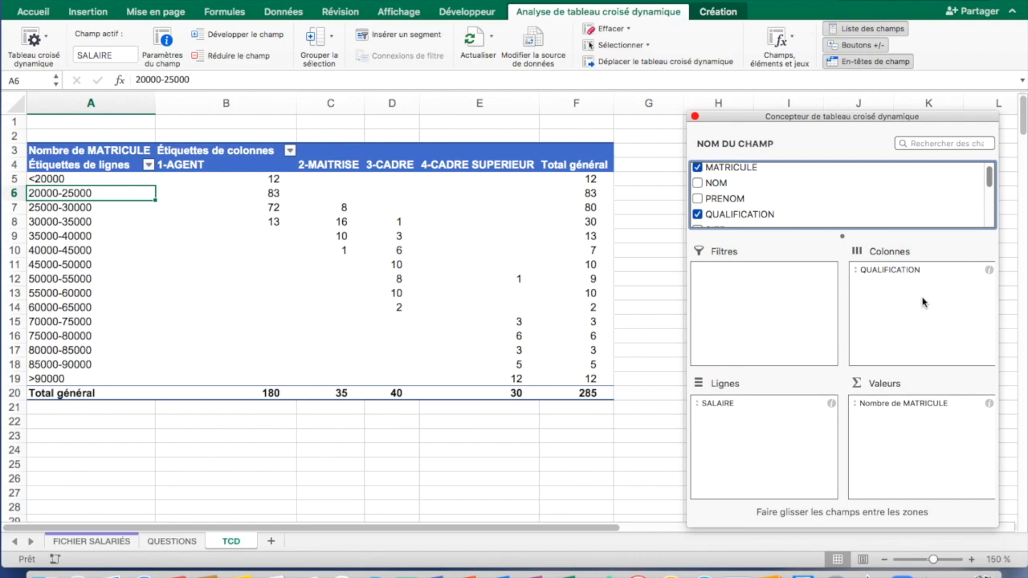
left_click_drag(297, 105, 229, 102)
left_click(251, 106)
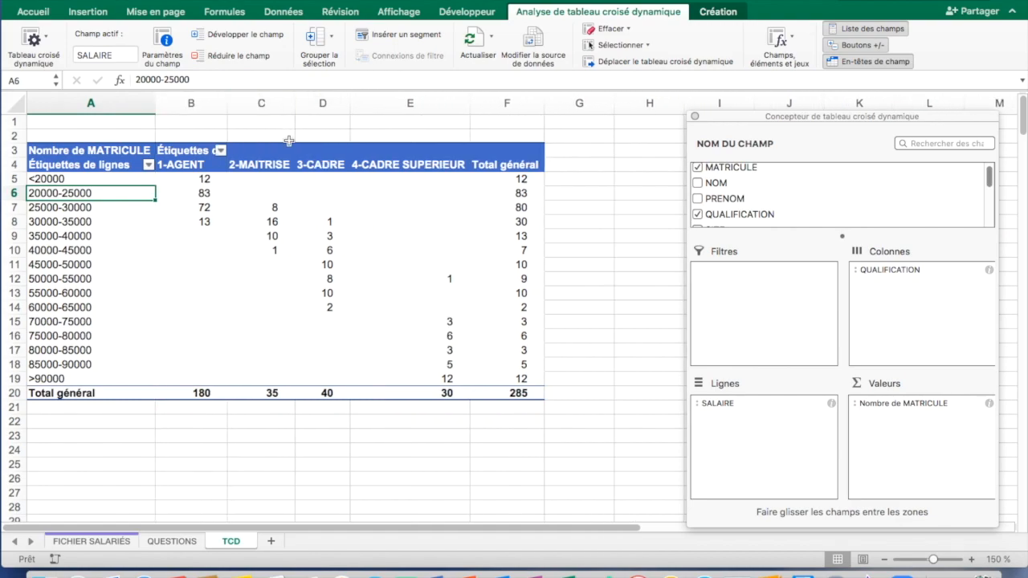
Step: Examine the employee counts per salary bracket under each qualification from 1-AGENT to 4-CADRE SUPERIEUR
left_click_drag(178, 164, 474, 167)
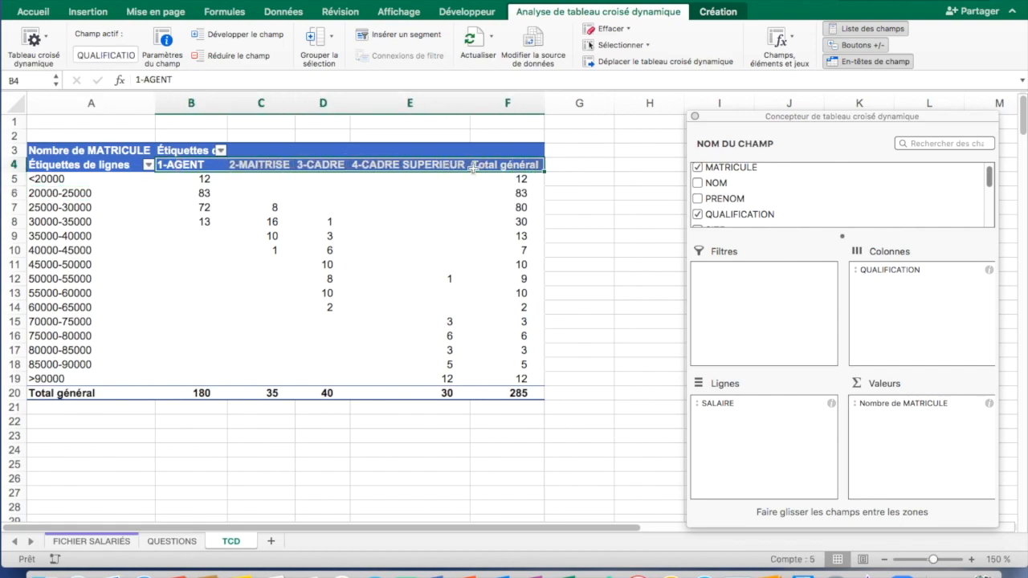
left_click(89, 13)
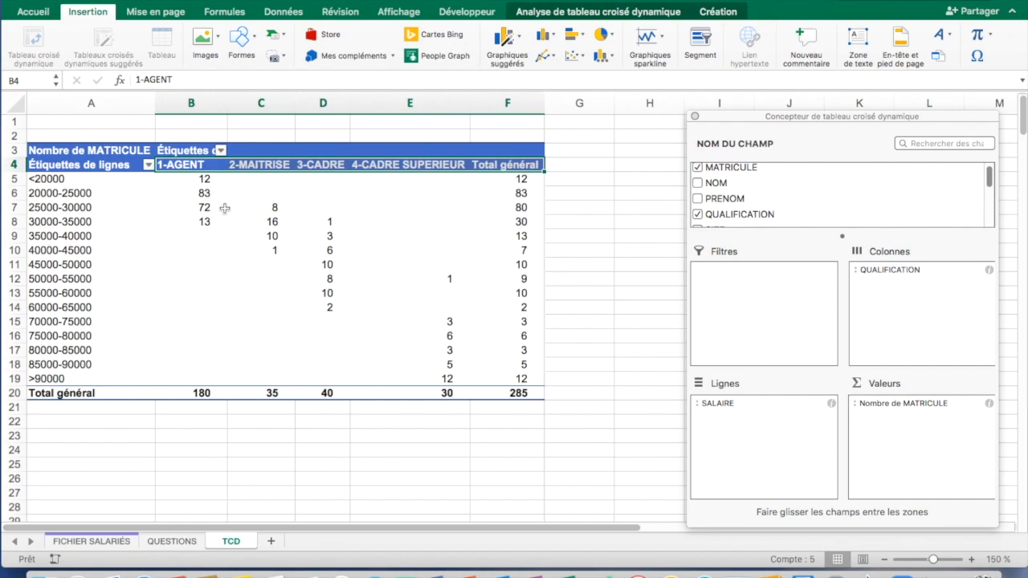
left_click(175, 166)
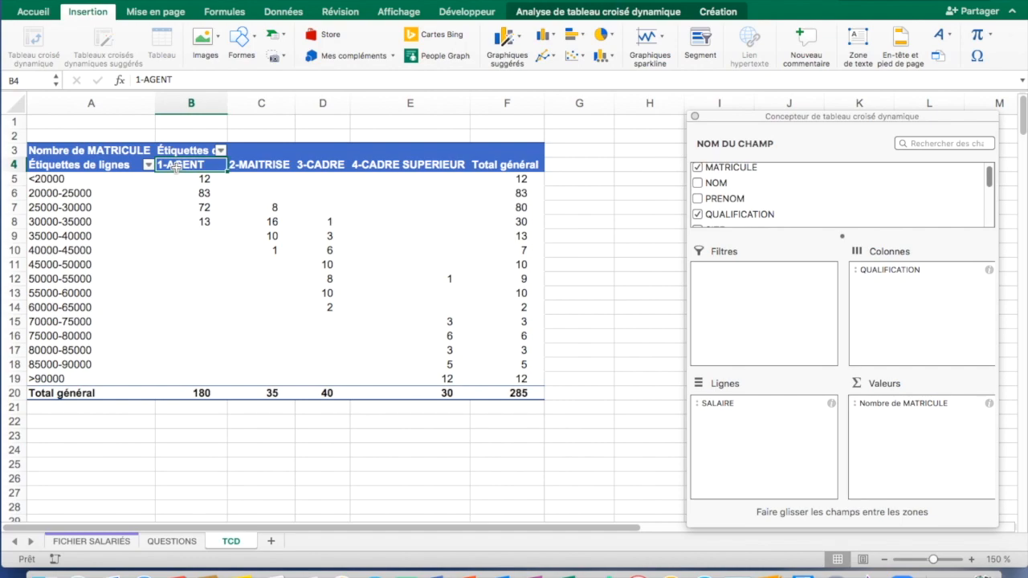
left_click(249, 166)
left_click(337, 166)
left_click(390, 173)
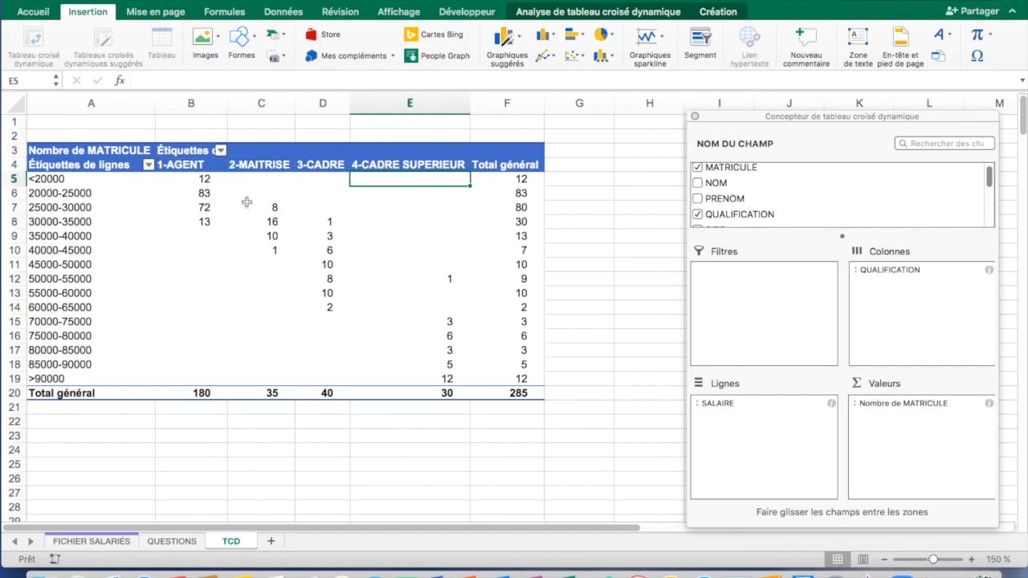
left_click(50, 351)
left_click(206, 329)
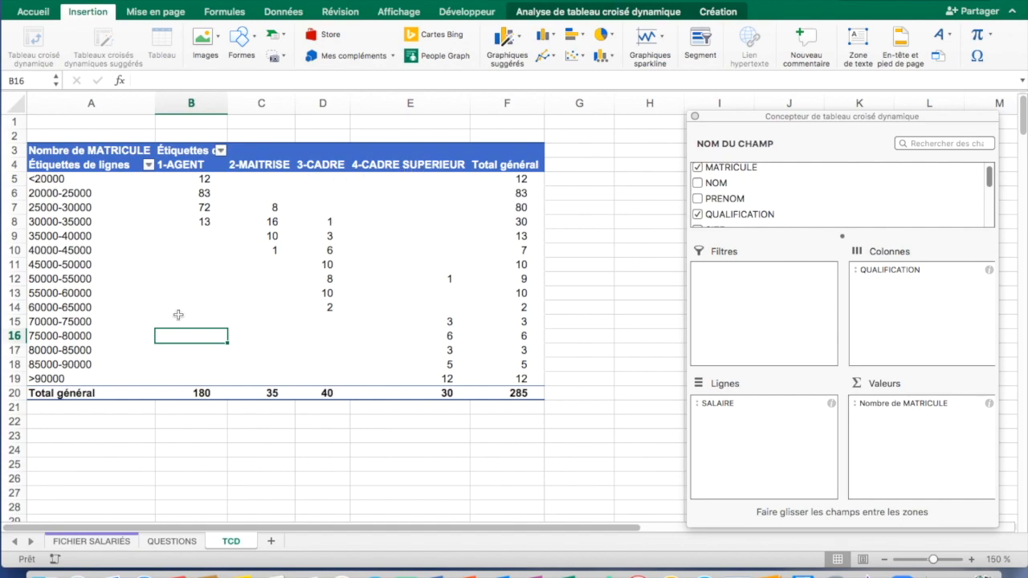
left_click(452, 352)
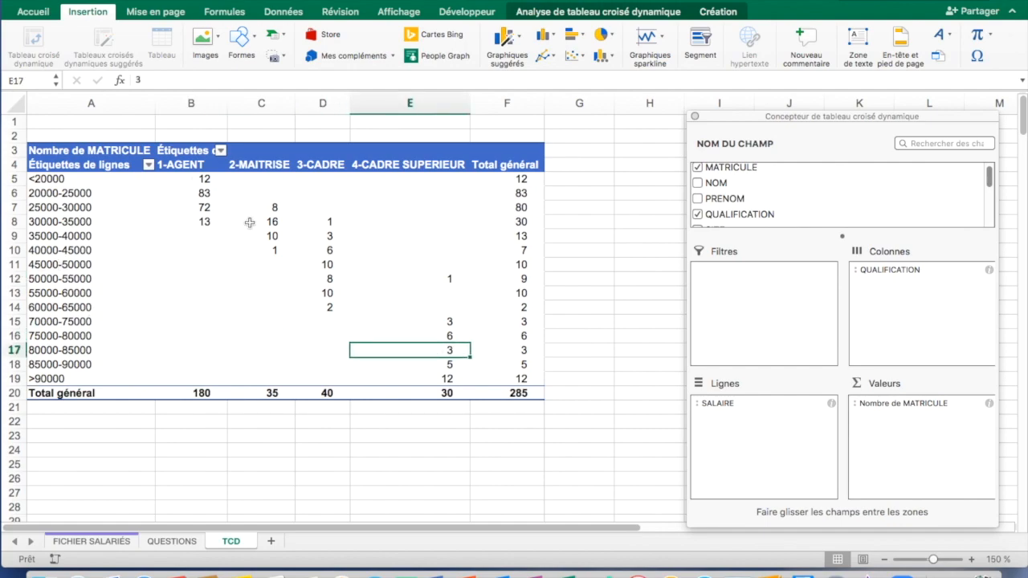
left_click(450, 277)
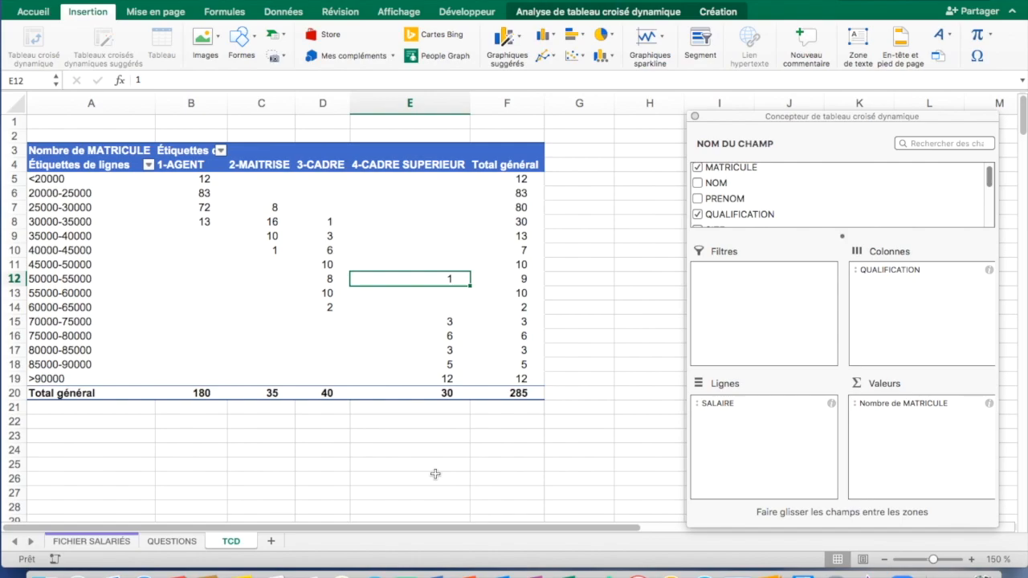
double_click(445, 278)
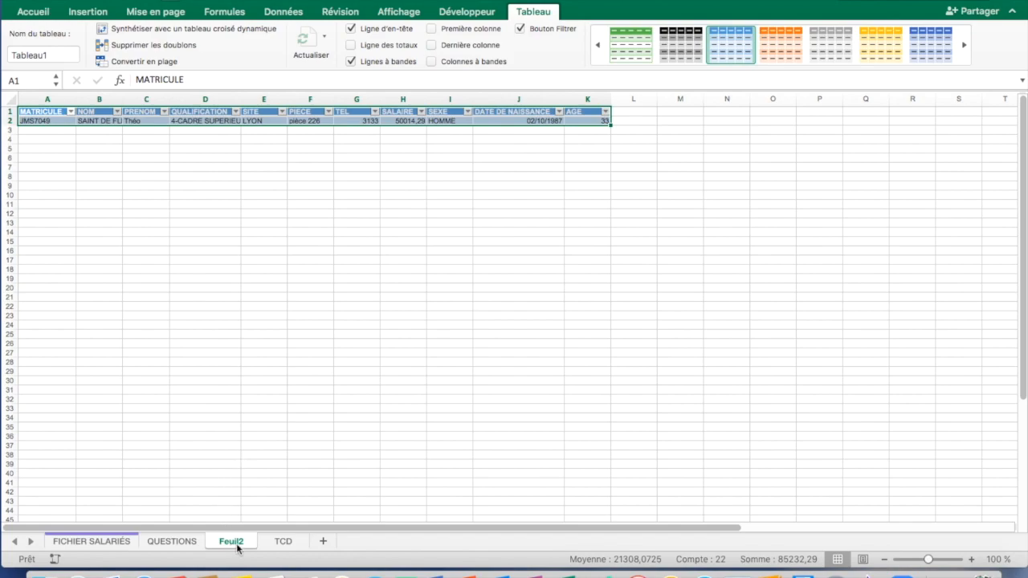
left_click(972, 560)
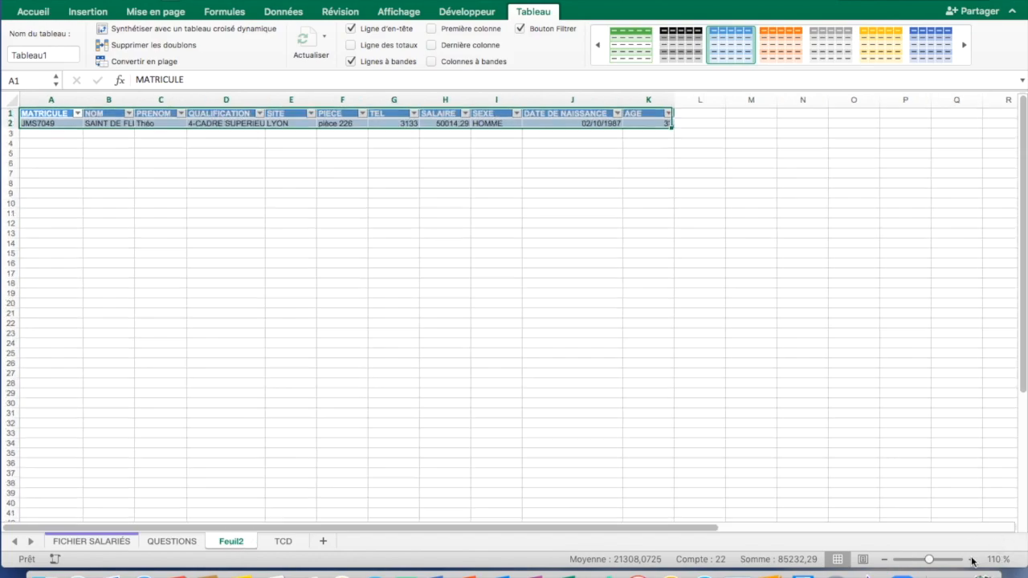
left_click(972, 560)
left_click(971, 559)
left_click(972, 560)
left_click(972, 560)
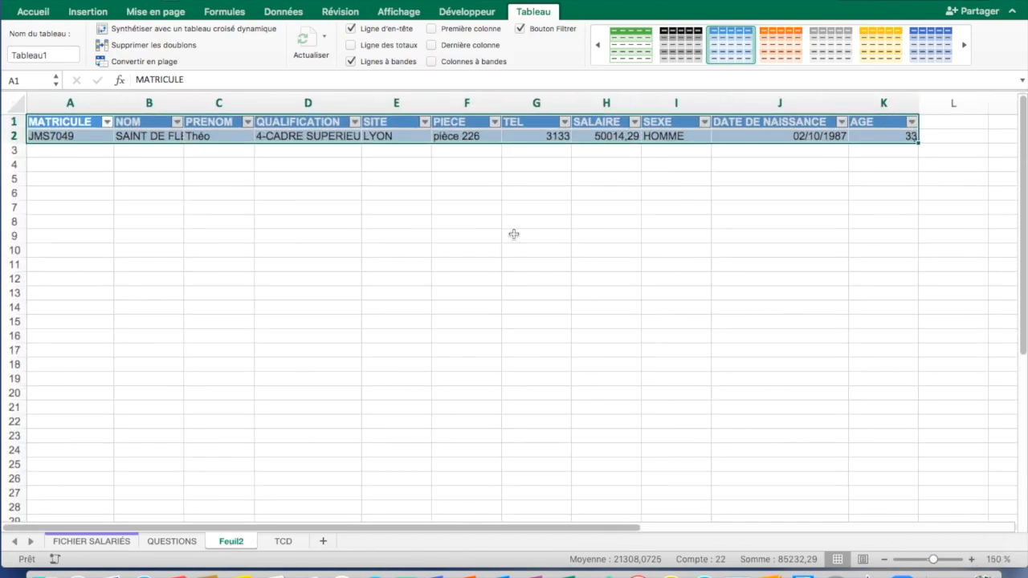
Step: Examine the extracted employee record field by field: MATRICULE, PRENOM, QUALIFICATION, SITE, TEL, SALAIRE and AGE
left_click(71, 138)
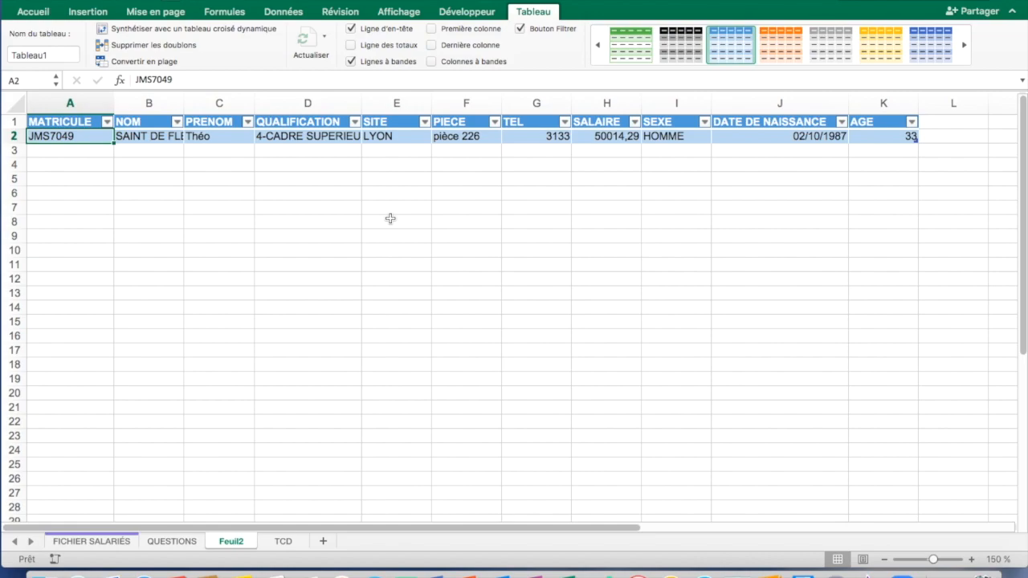
left_click(200, 138)
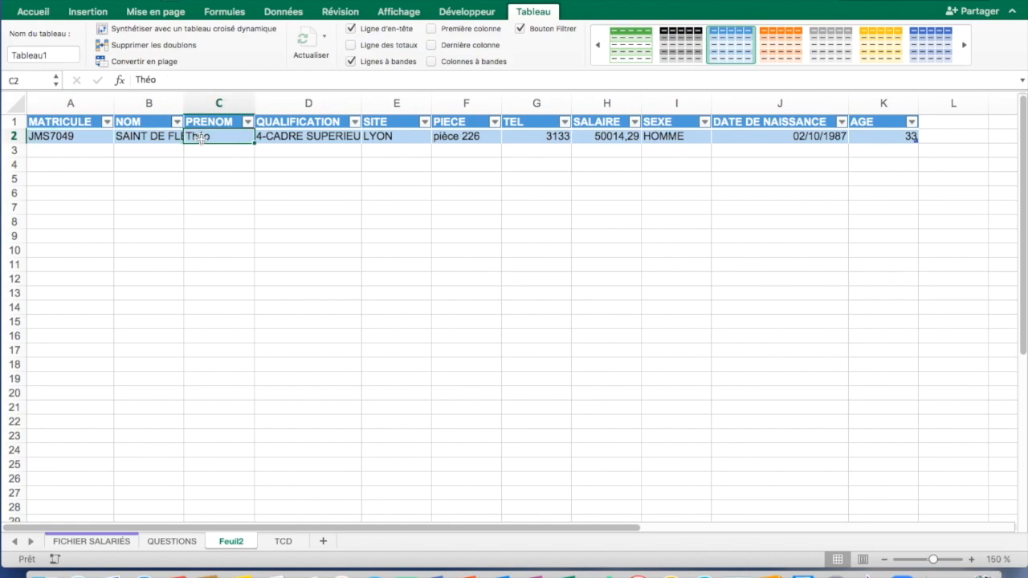
left_click(320, 137)
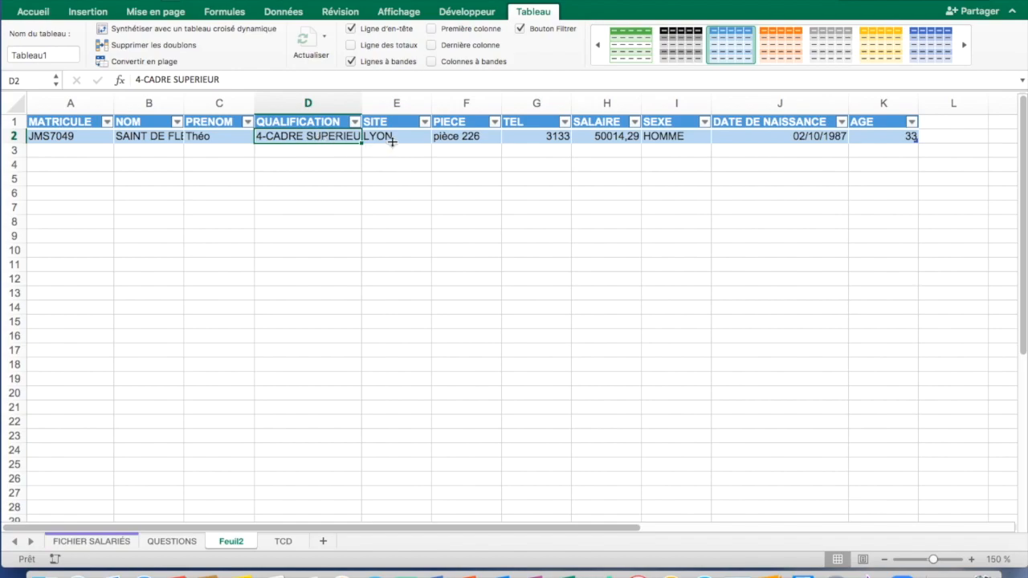
left_click(389, 136)
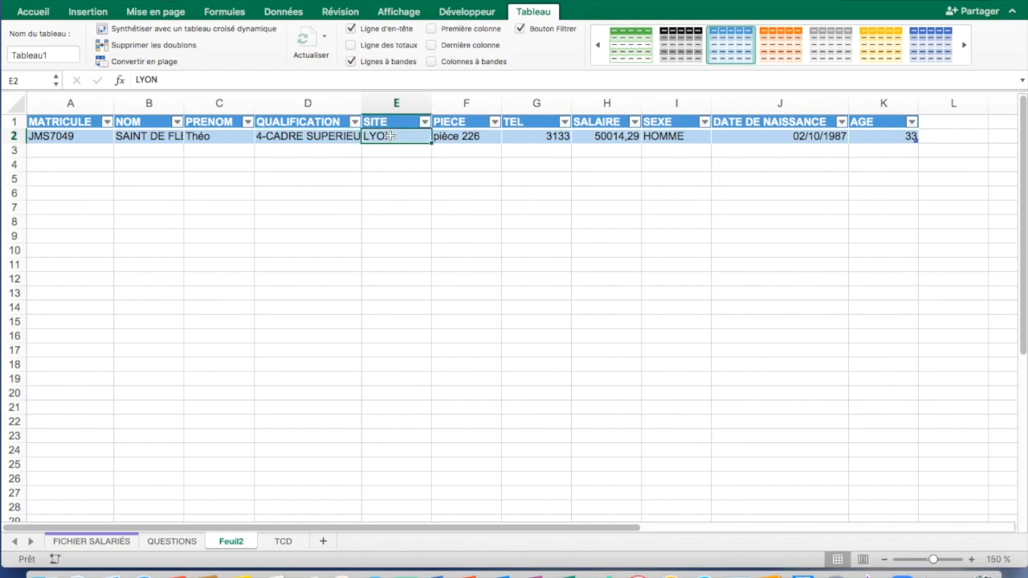
left_click(555, 137)
left_click(593, 136)
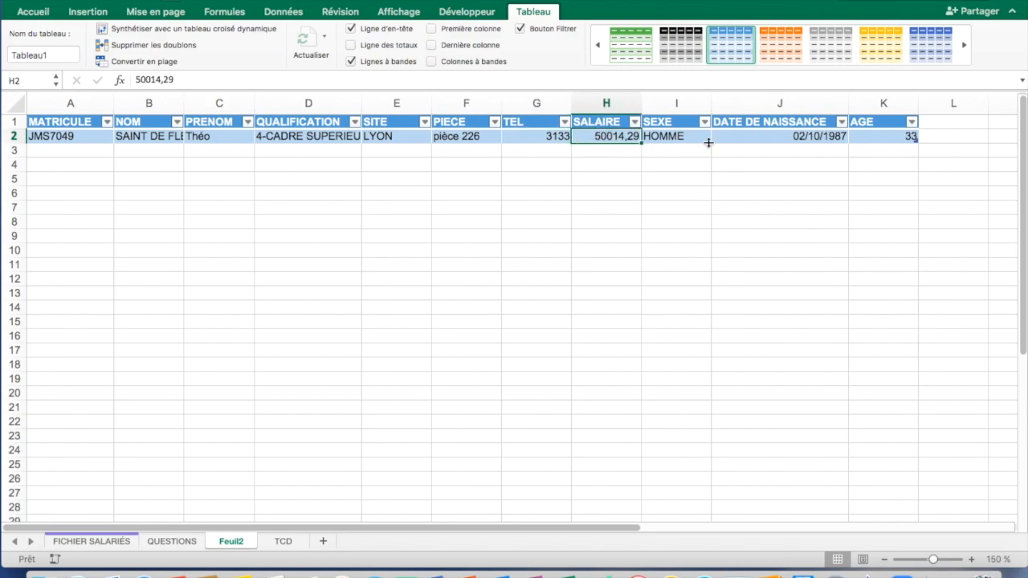
left_click(889, 138)
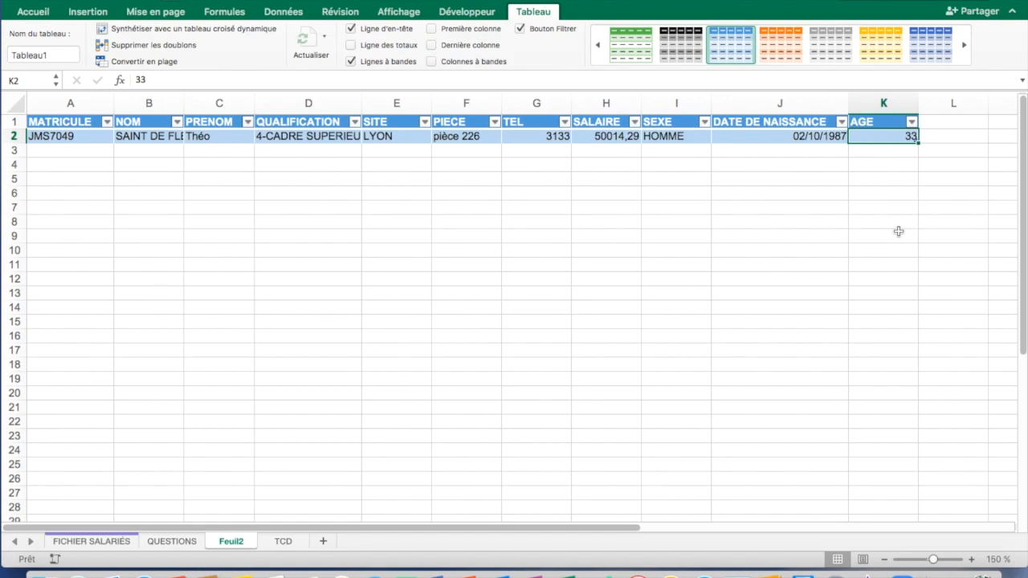
Step: Delete the detail sheet Feuil2 from the workbook, keeping the TCD sheet
left_click(283, 541)
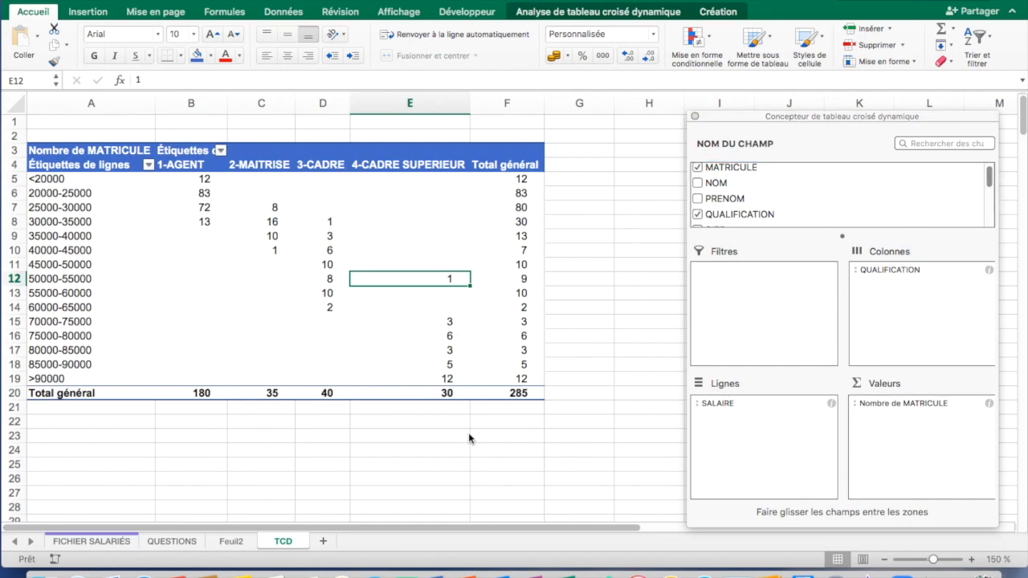
left_click(469, 438)
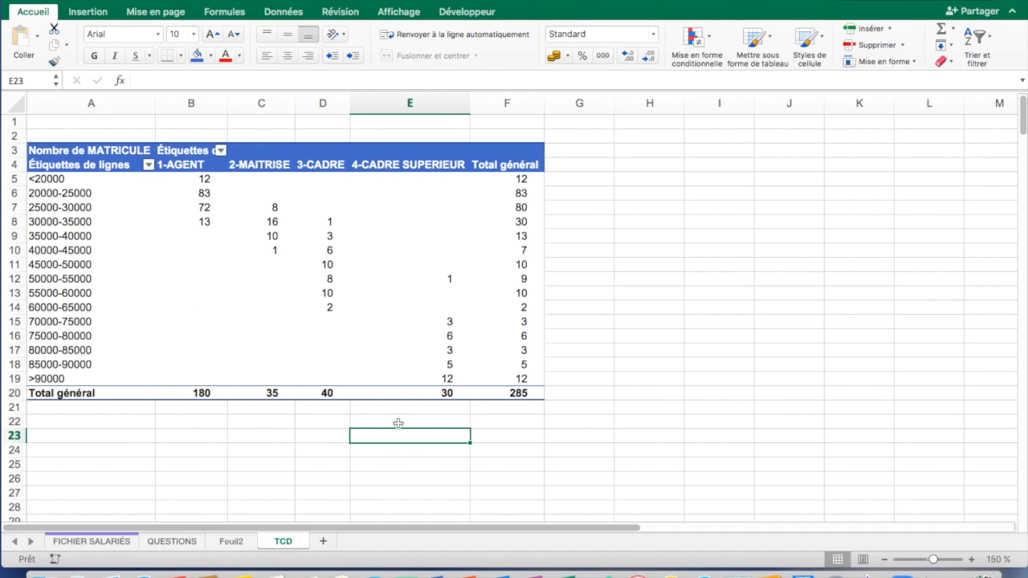
left_click(239, 543)
right_click(239, 543)
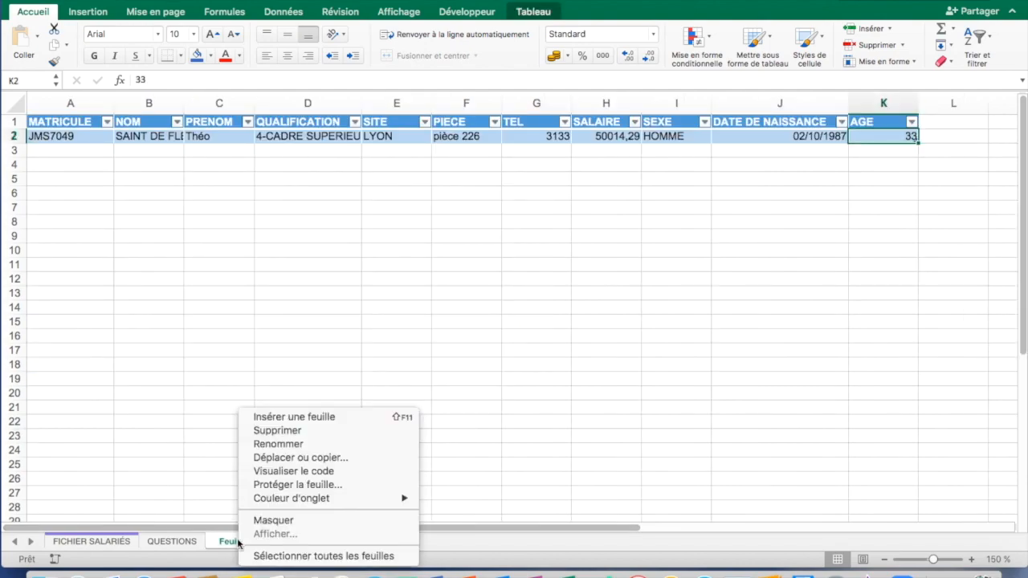
left_click(268, 431)
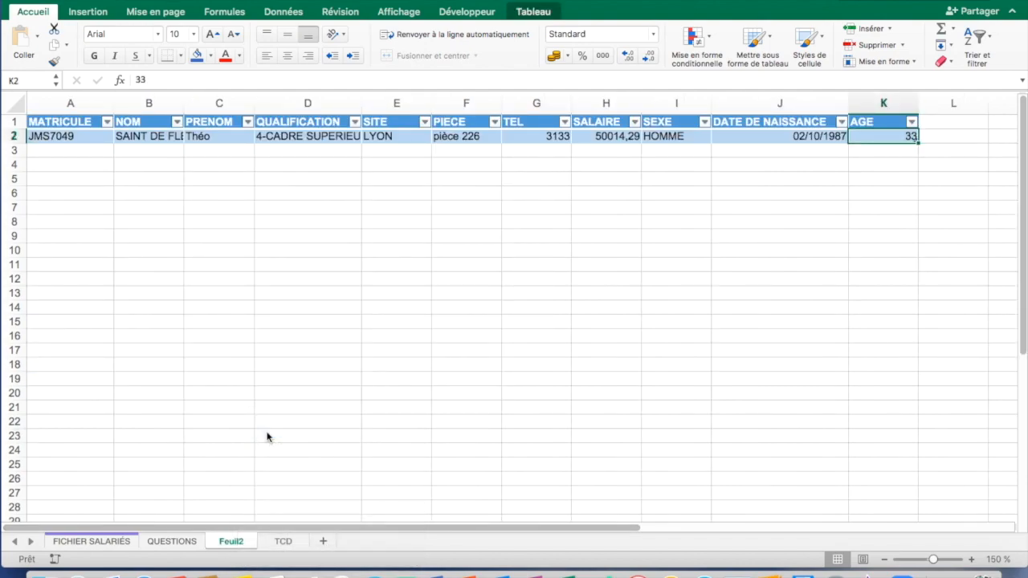
left_click(604, 192)
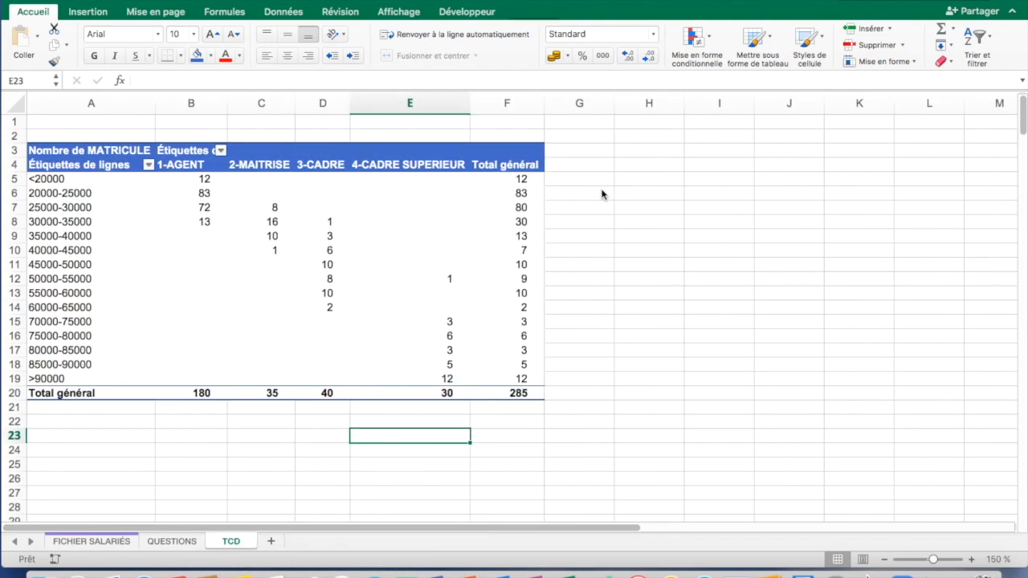
Step: Read question 5 on the QUESTIONS sheet and empty the TCD pivot table by removing SALAIRE, QUALIFICATION and MATRICULE
left_click(170, 541)
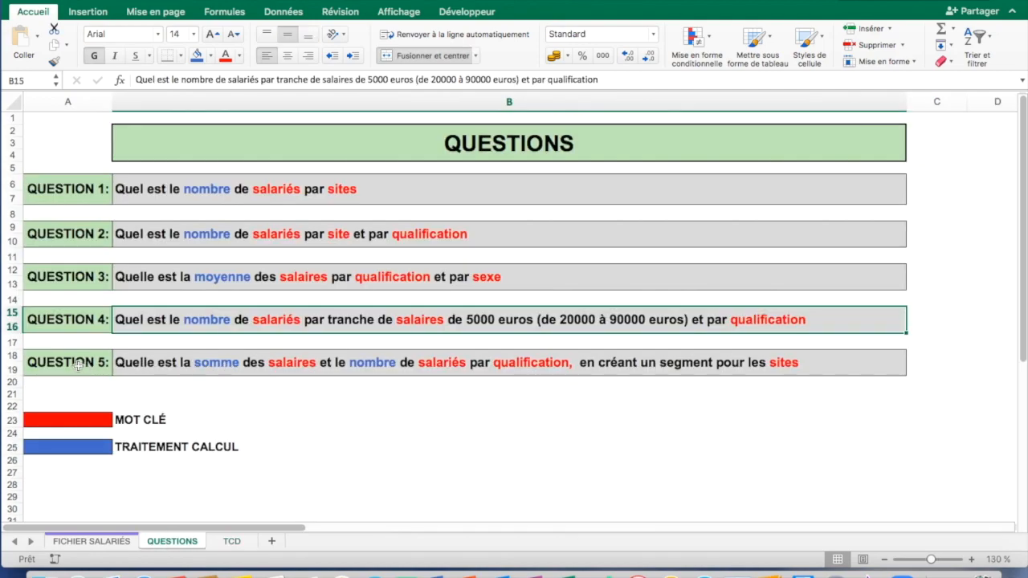
left_click(86, 366)
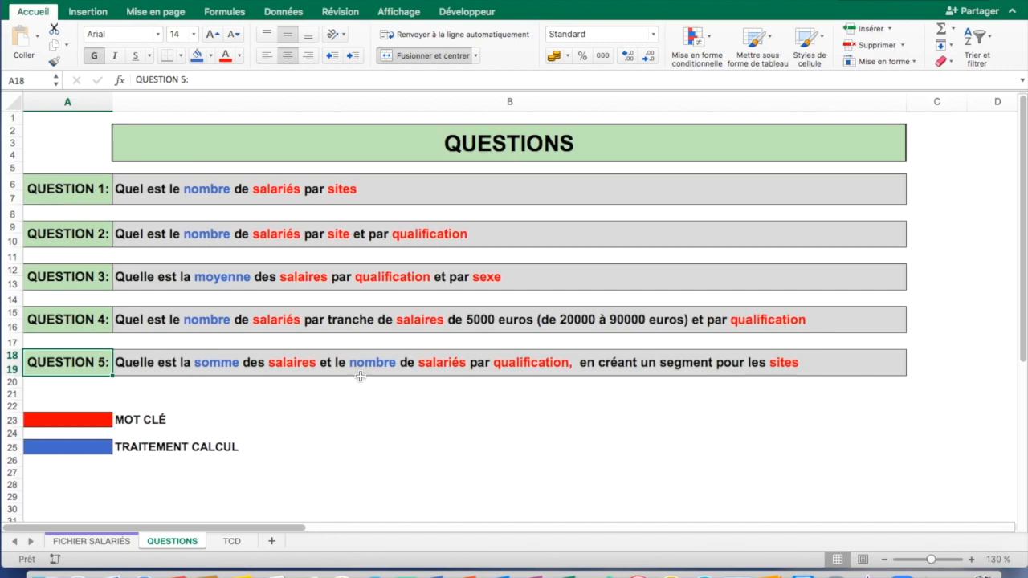
left_click(283, 365)
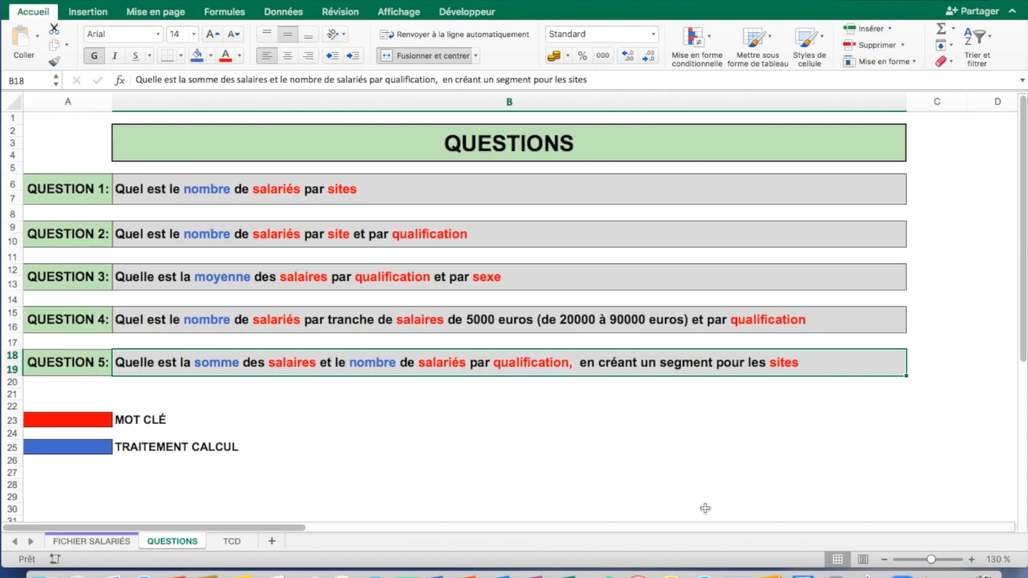
left_click(231, 542)
left_click(332, 306)
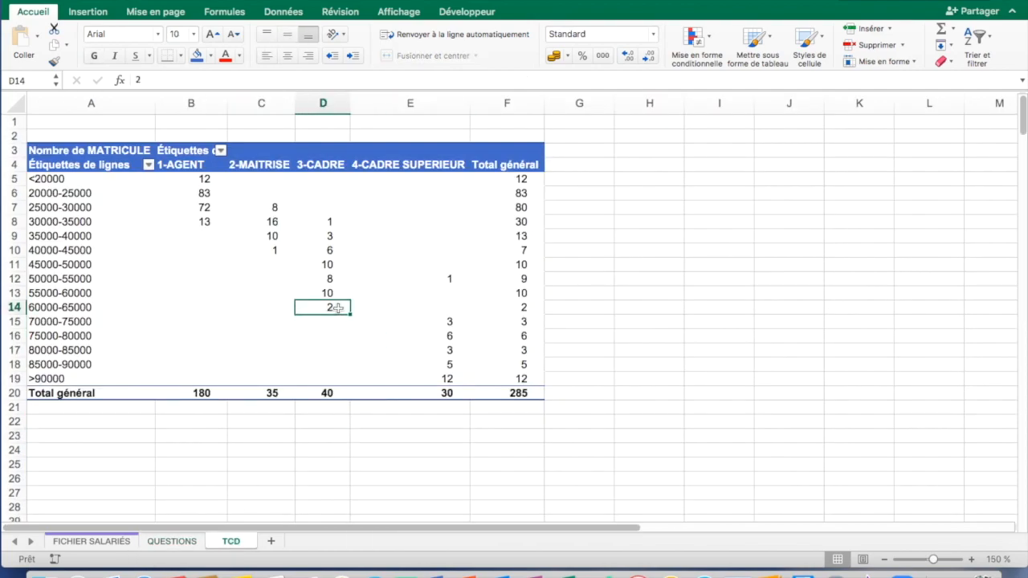
left_click_drag(727, 404, 573, 418)
left_click_drag(924, 270, 506, 358)
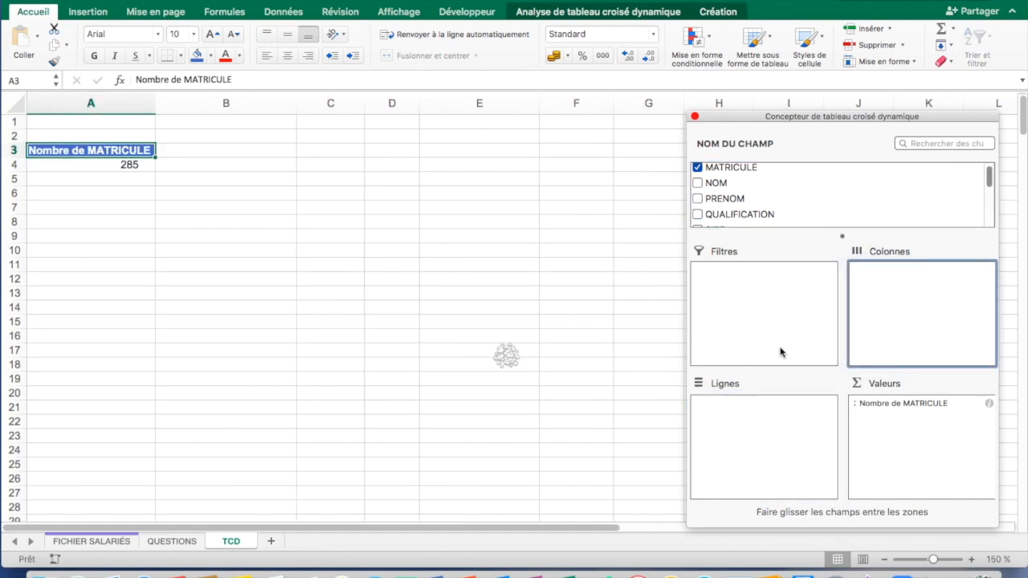
left_click_drag(863, 404, 587, 404)
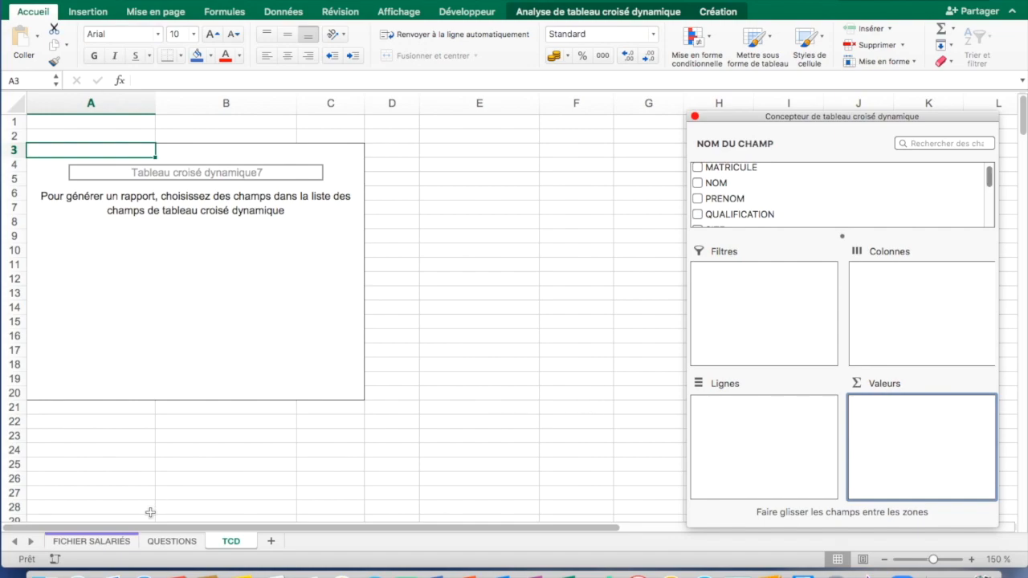
Step: Recheck question 5, add SALAIRE to the pivot table's Valeurs area and summarize it by Somme
double_click(160, 545)
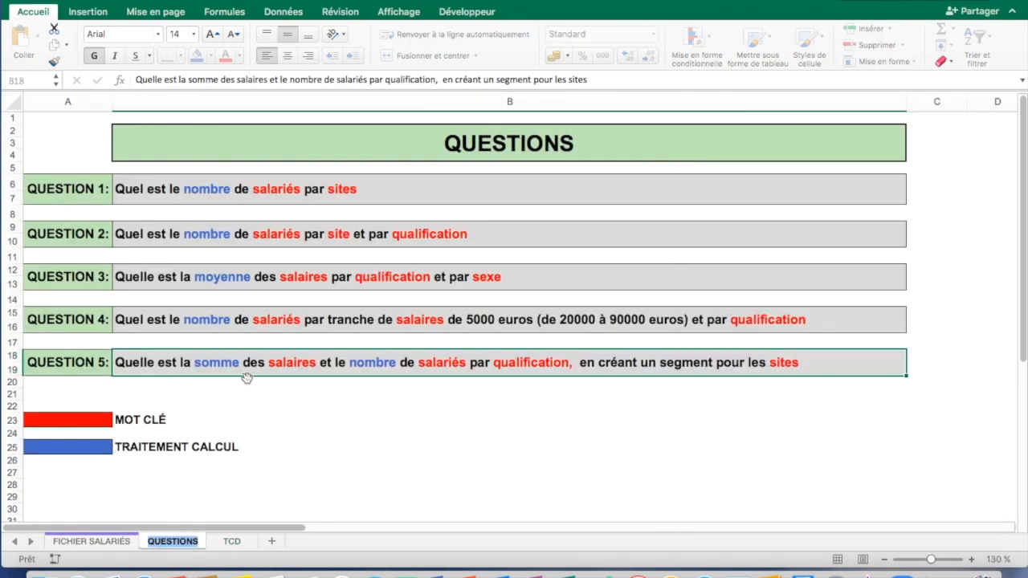
left_click(231, 542)
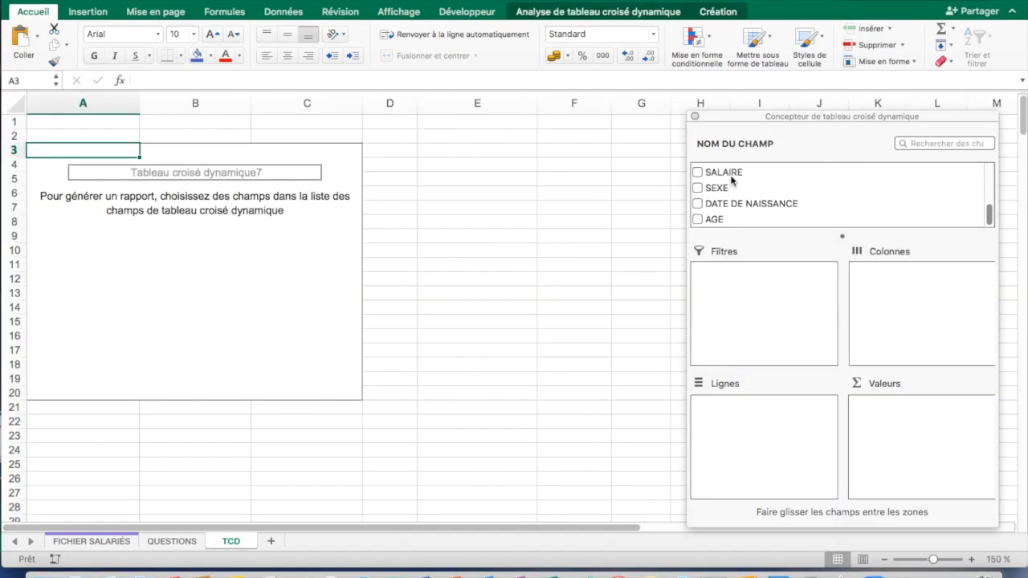
left_click_drag(734, 177, 921, 423)
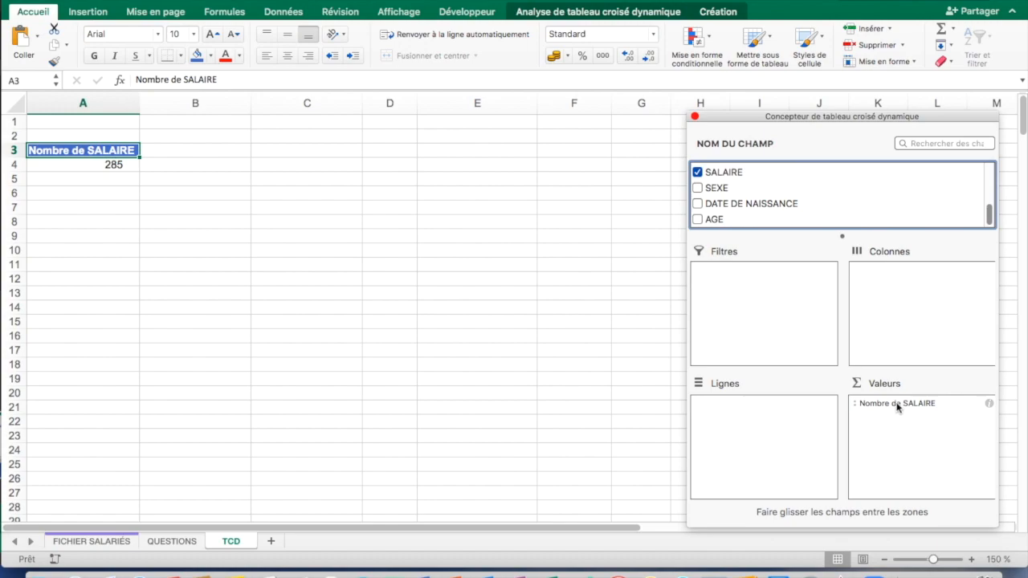
left_click(897, 407)
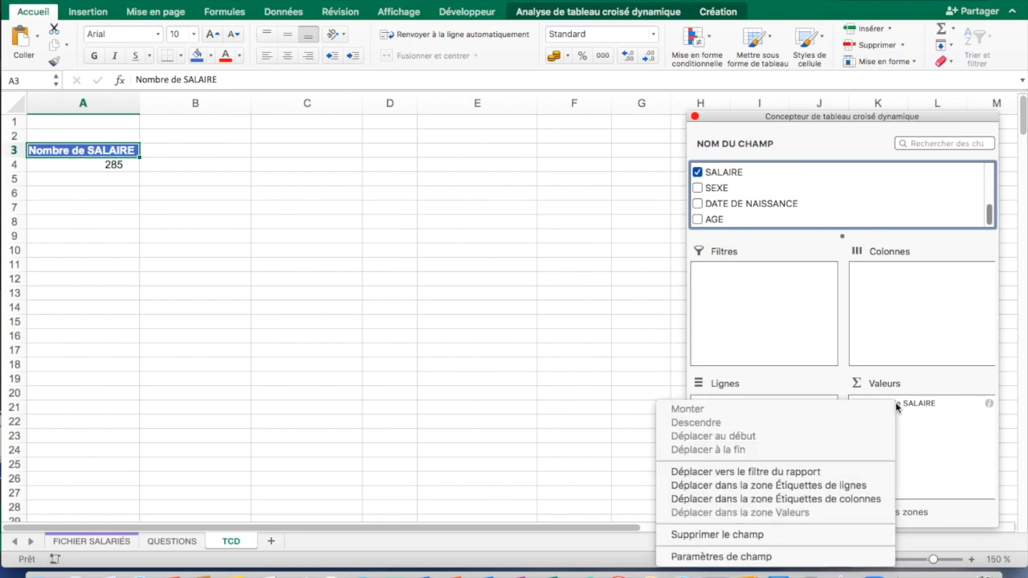
left_click(763, 560)
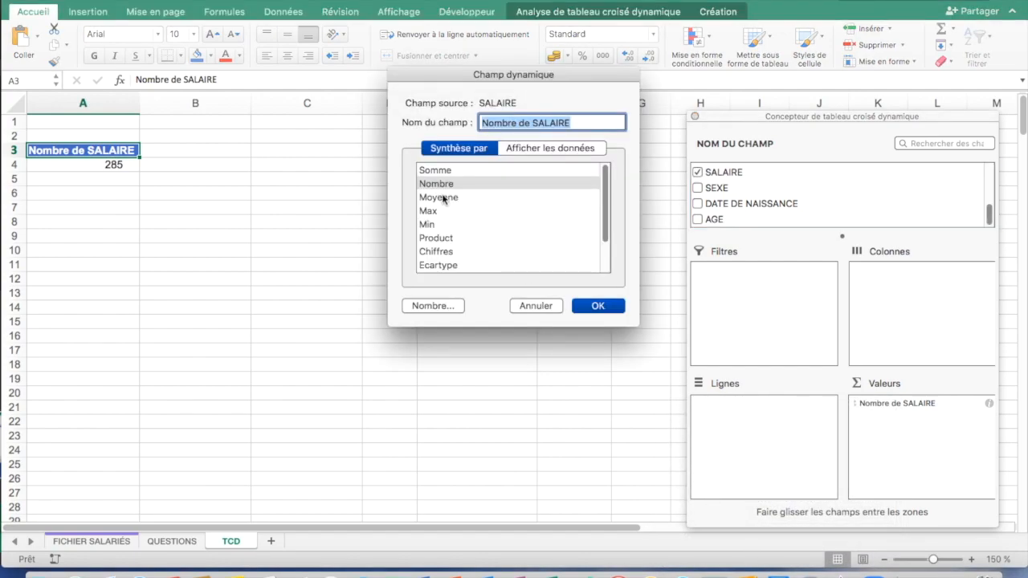
left_click(476, 171)
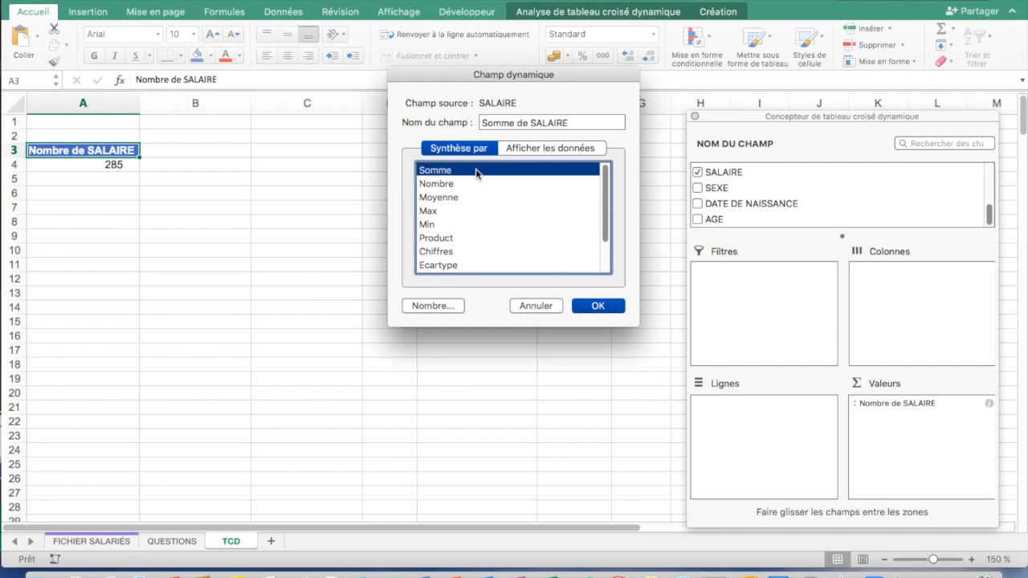
left_click(597, 307)
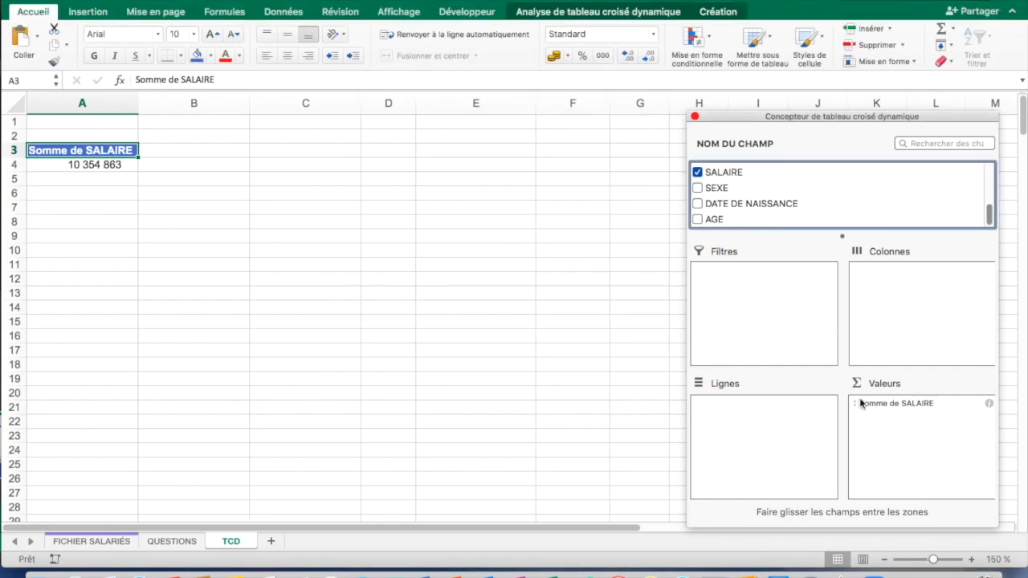
Step: Check the employee count requested in question 5 and add MATRICULE to the Valeurs area above Somme de SALAIRE
left_click(175, 548)
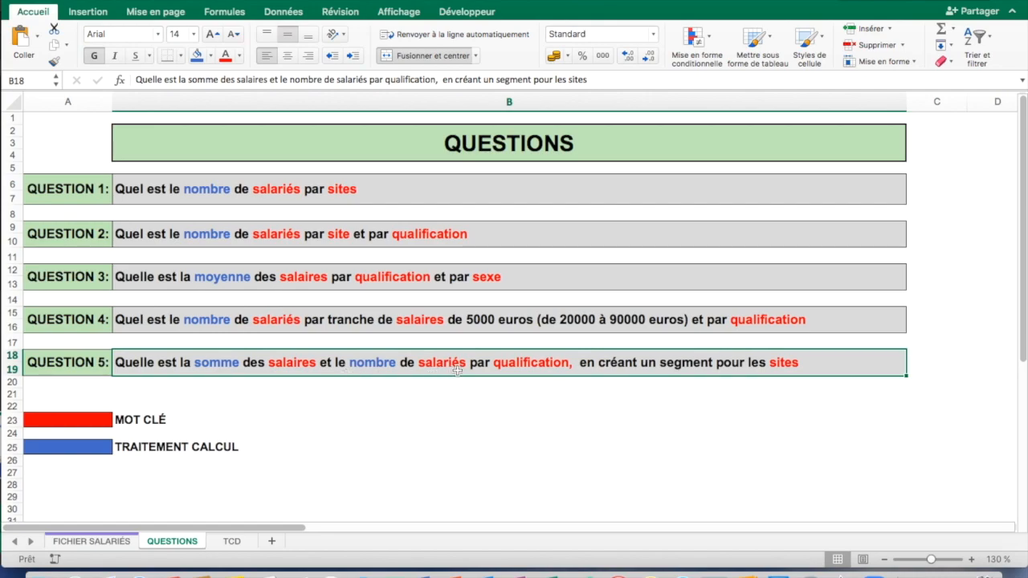
left_click(231, 543)
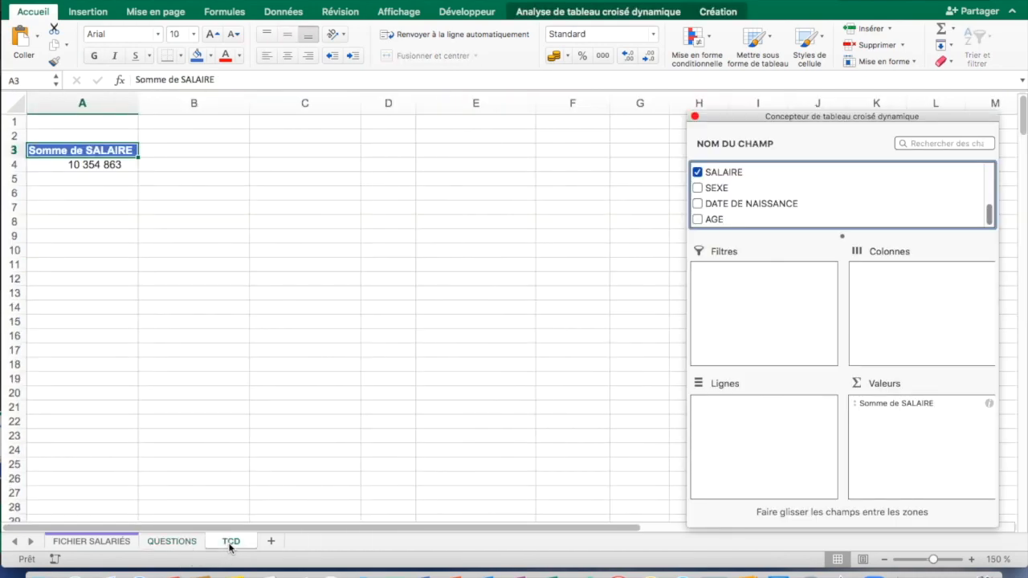
scroll(920, 200, "up", 5)
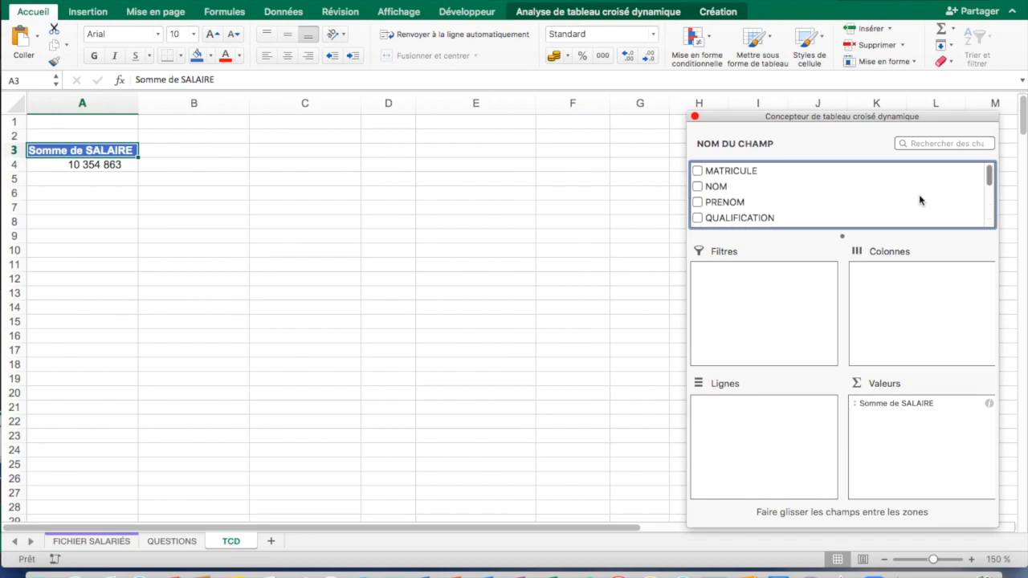
left_click_drag(740, 172, 932, 401)
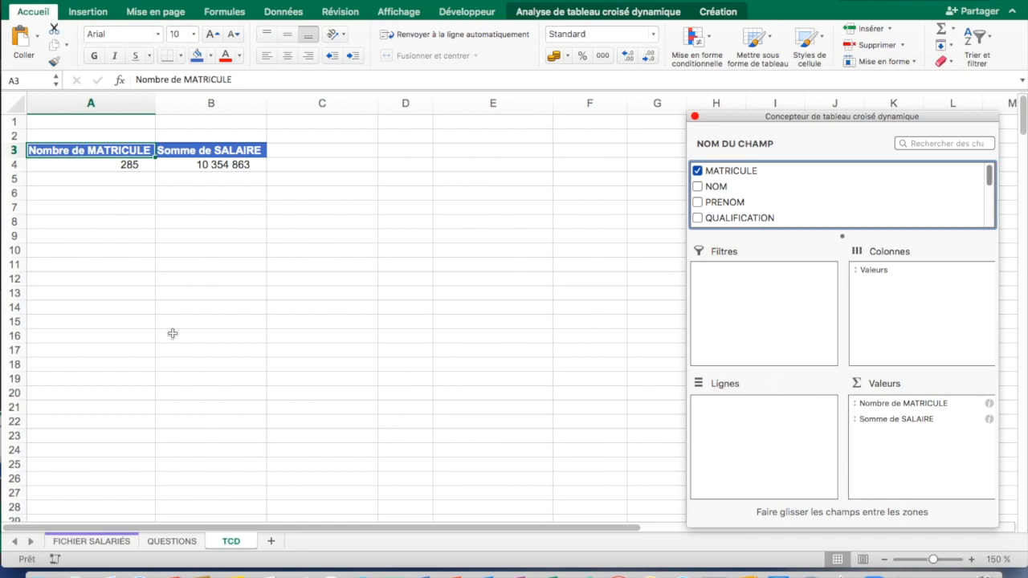
Step: Check the breakdown requested in question 5 and add QUALIFICATION to the pivot table's Lignes area
left_click(169, 543)
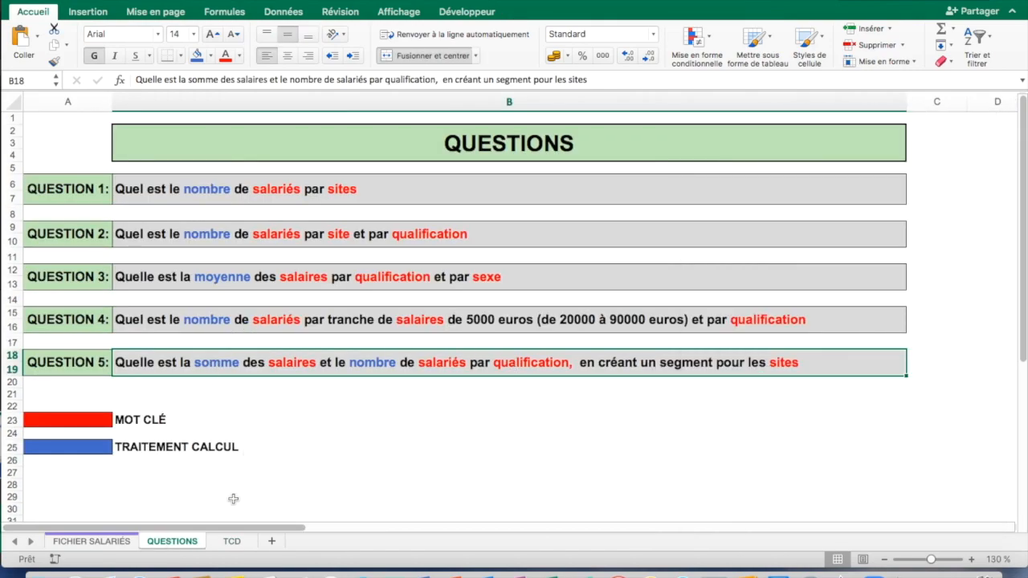
left_click(222, 542)
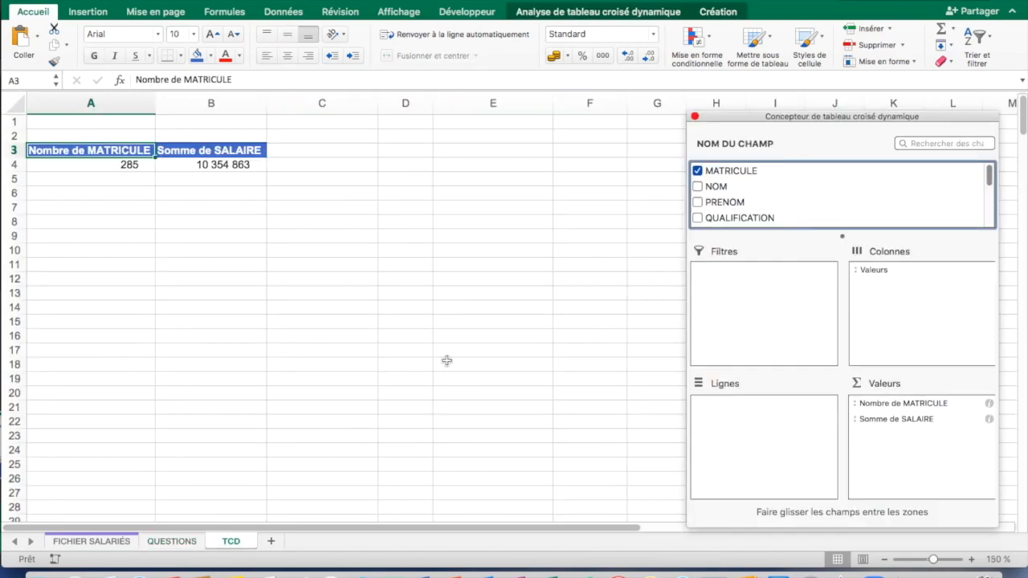
left_click_drag(740, 221, 775, 430)
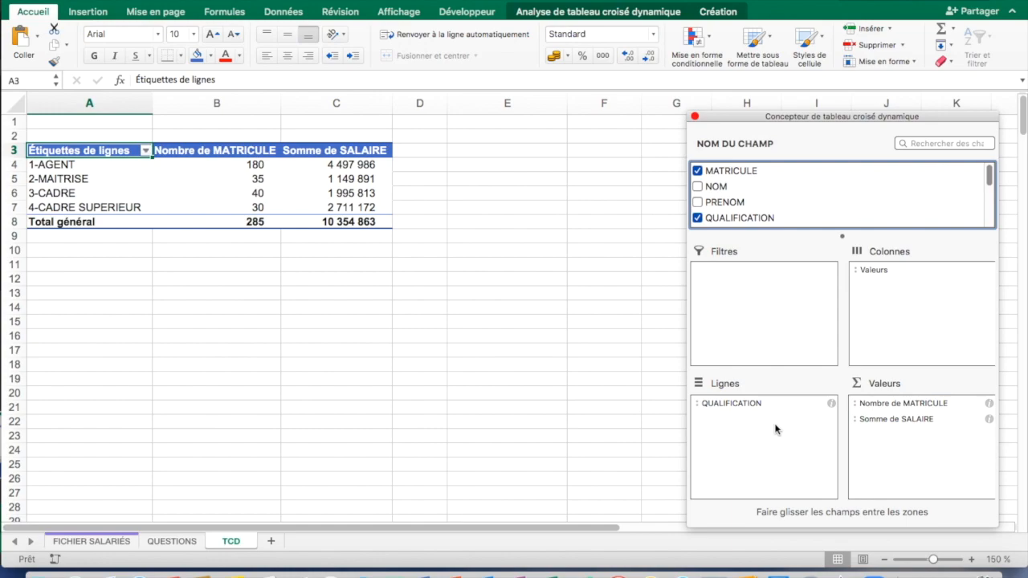
Step: Try QUALIFICATION in the pivot table's Colonnes area and return it to Lignes
left_click_drag(731, 404, 912, 321)
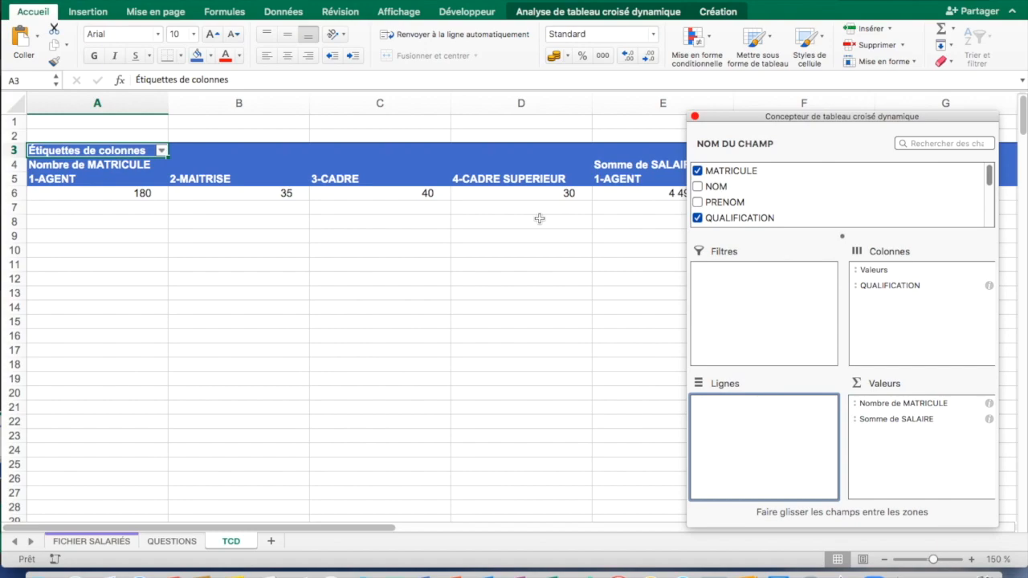
left_click(882, 288)
left_click_drag(880, 286, 750, 454)
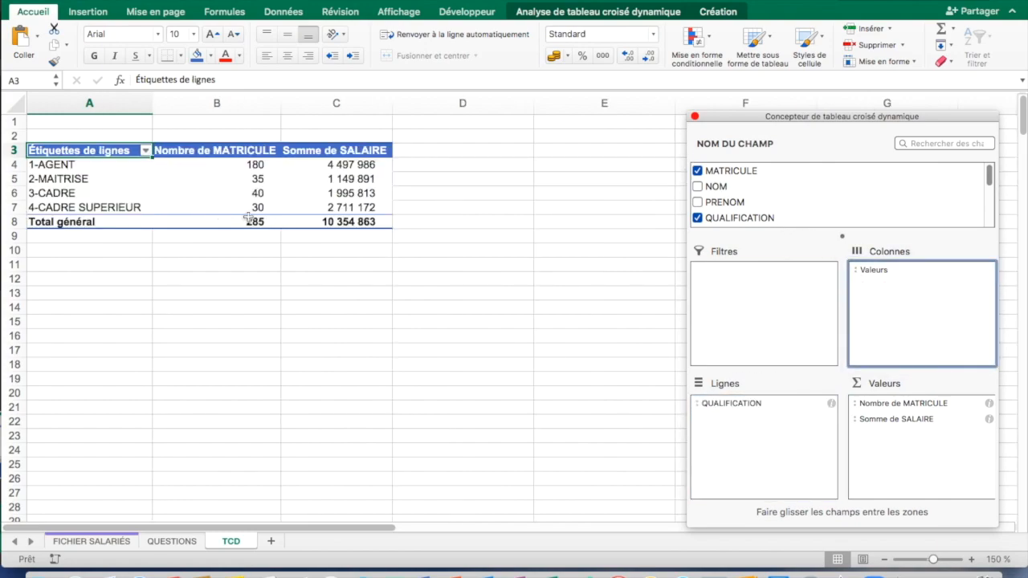
Step: Recheck the slicer requested in question 5 on the QUESTIONS sheet and return to the TCD sheet
left_click(172, 543)
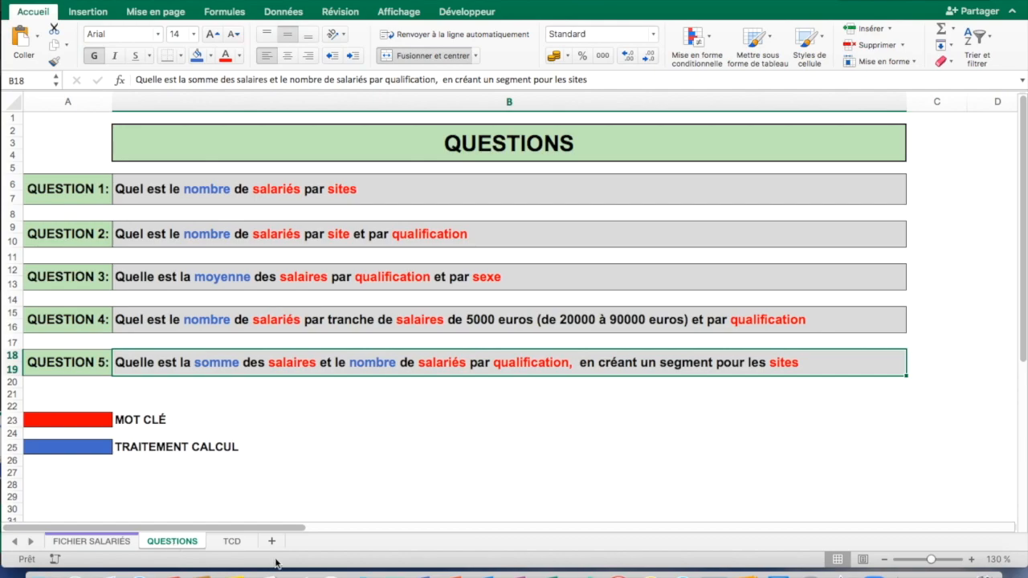
left_click(234, 546)
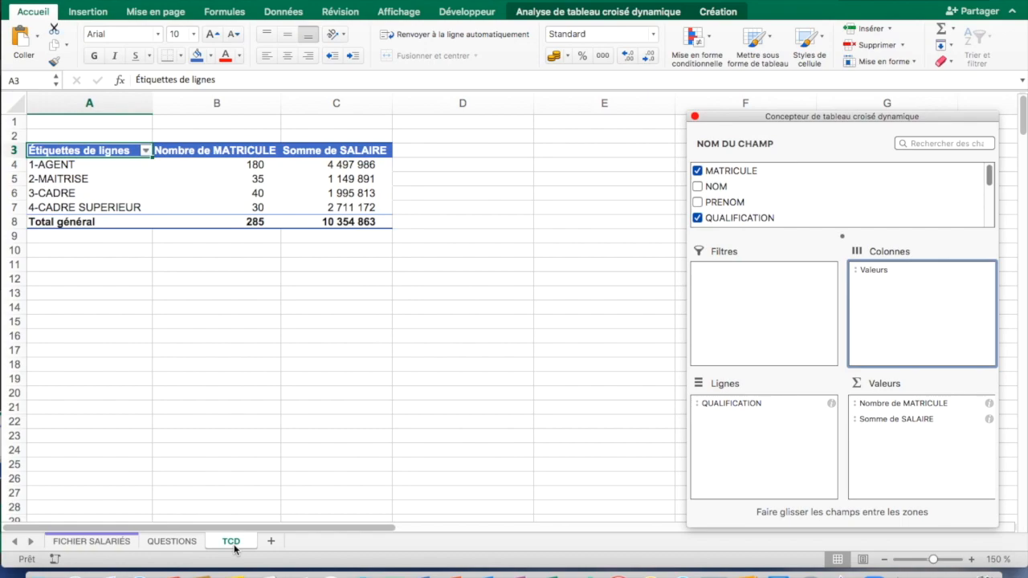
left_click(291, 311)
left_click(291, 308)
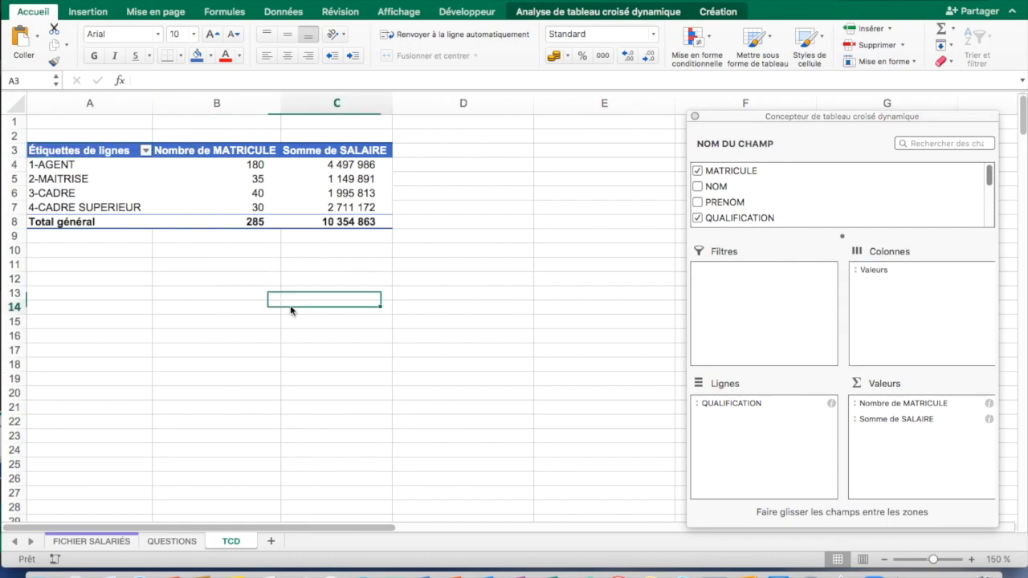
Step: Insert a SITE slicer for the pivot table and place it beside the table, level with its header row
left_click(207, 172)
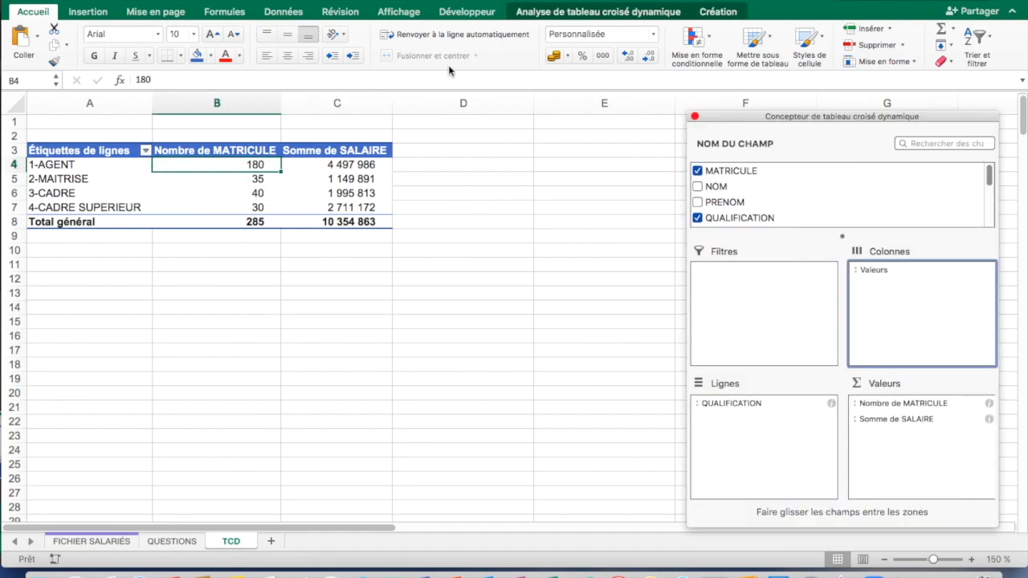
left_click(537, 13)
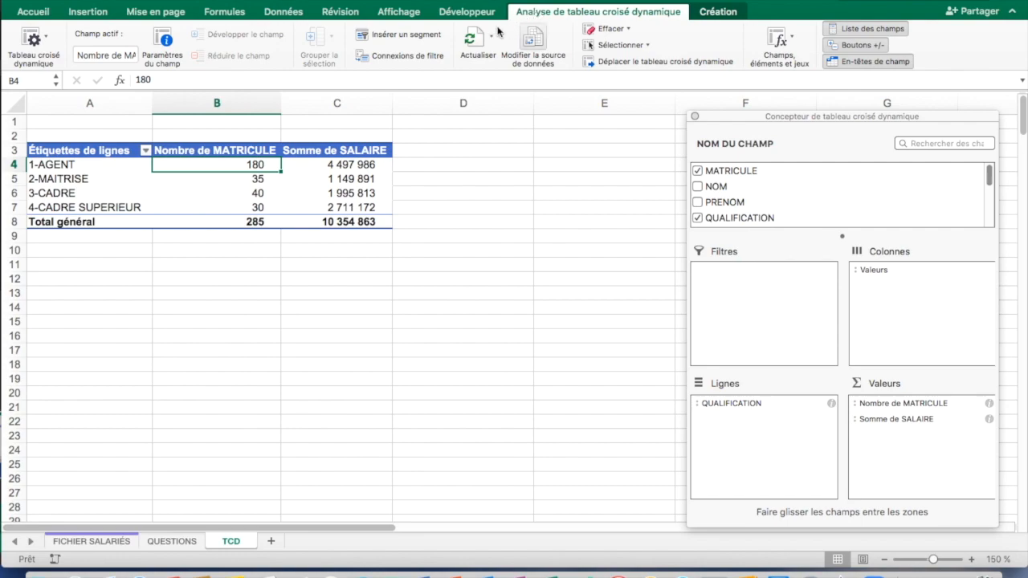
left_click(403, 35)
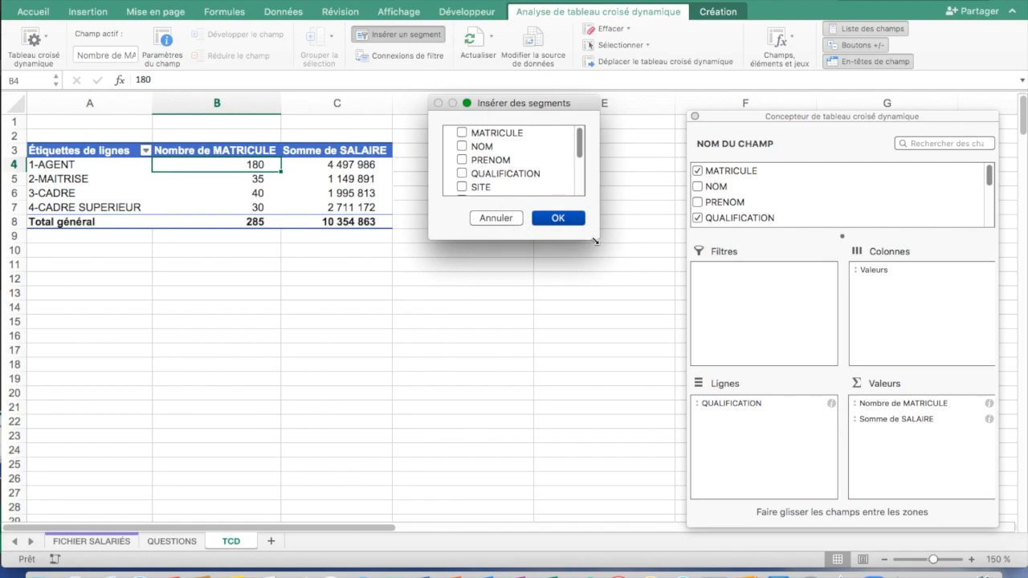
left_click_drag(599, 239, 625, 435)
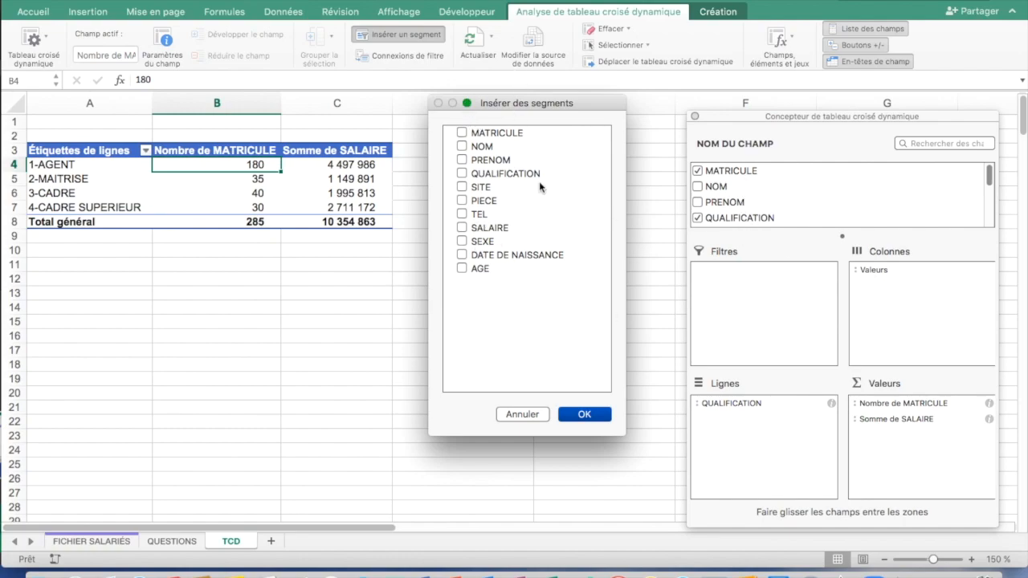
left_click(462, 187)
left_click(588, 415)
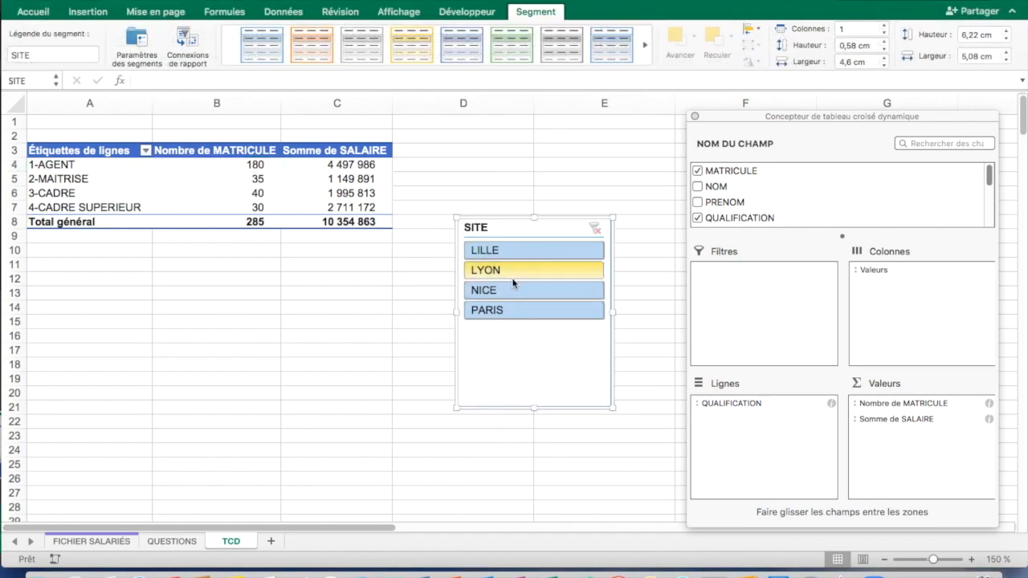
left_click_drag(516, 225, 500, 151)
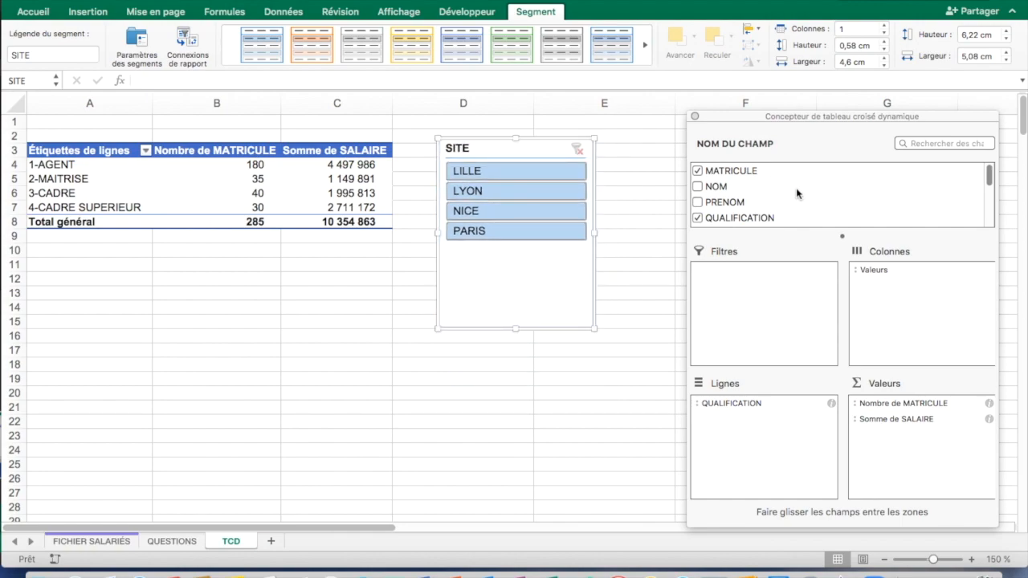
Step: Try SITE in the pivot table's Filtres area, view its filter choices and remove the field again
scroll(802, 196, "down", 5)
scroll(801, 199, "down", 2)
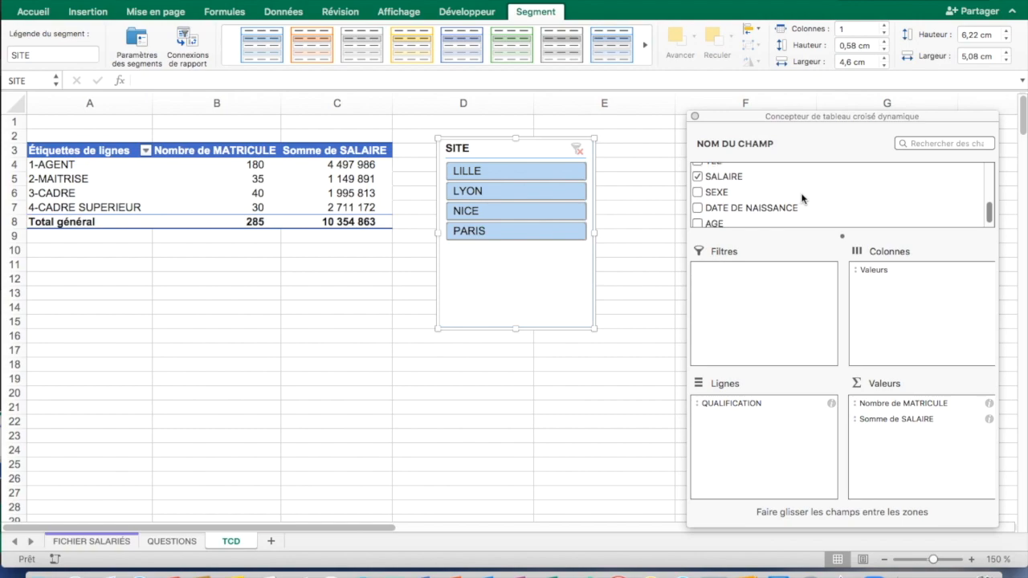
scroll(802, 199, "up", 4)
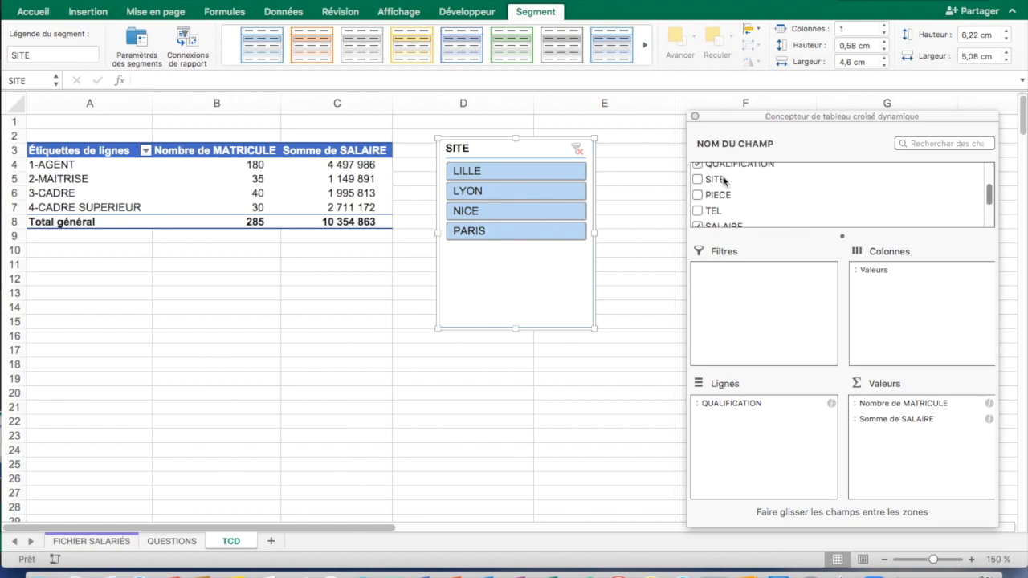
left_click_drag(723, 181, 784, 306)
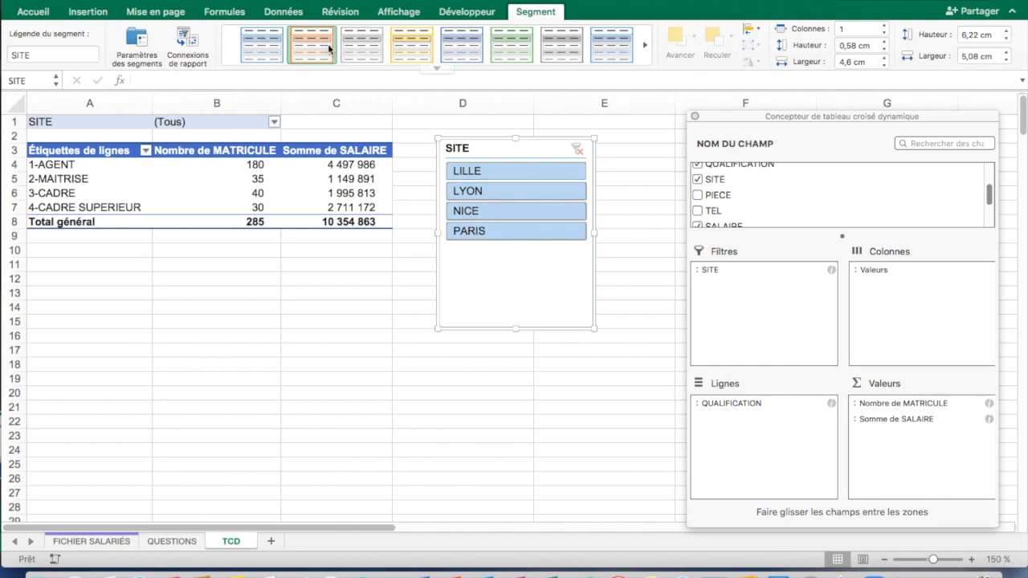
left_click(274, 121)
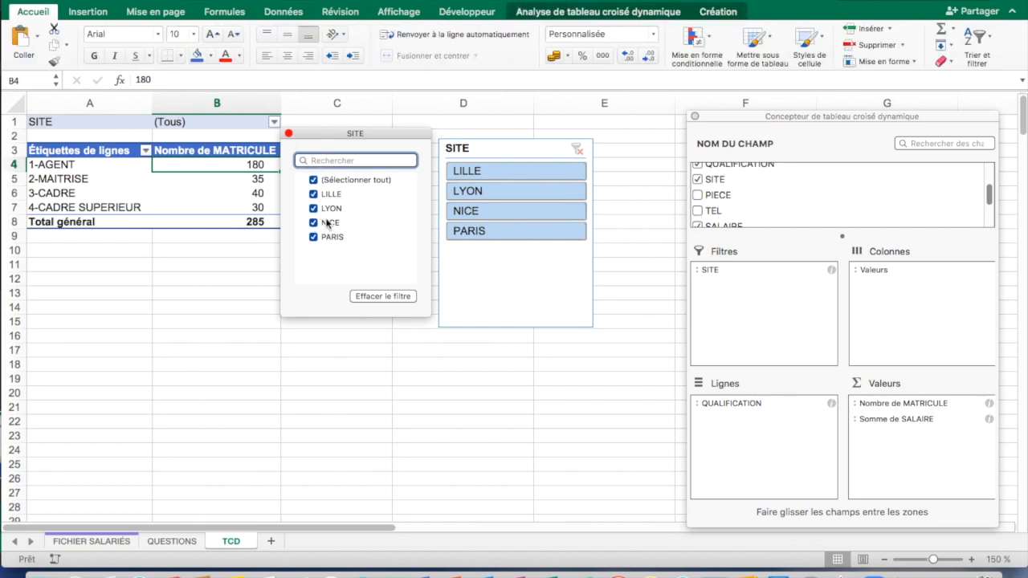
left_click(446, 410)
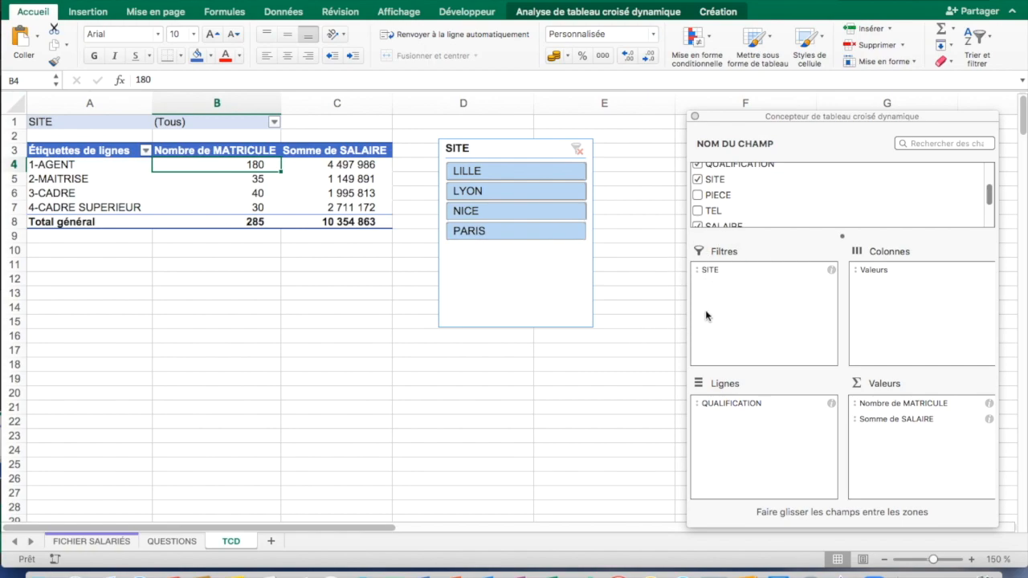
left_click_drag(717, 272, 505, 441)
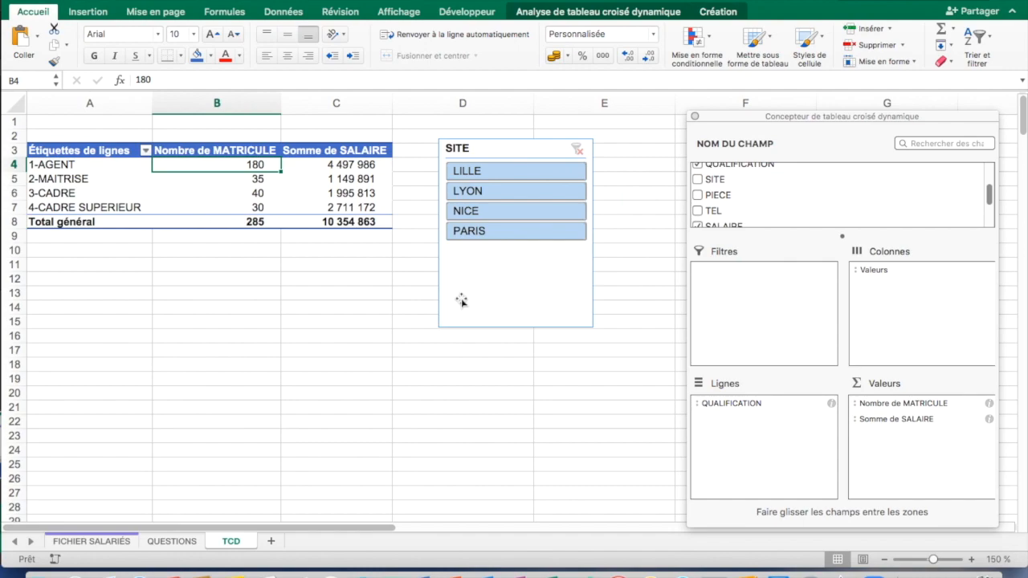
Step: Filter the pivot table to PARIS and LYON with the SITE slicer and clear the slicer's filter
left_click(470, 230)
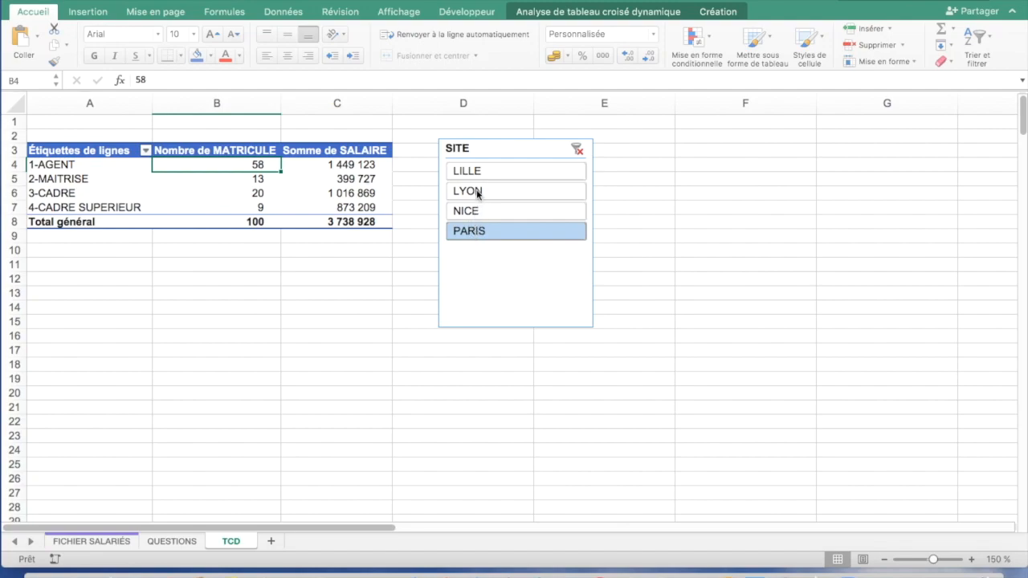
left_click(477, 191, "super")
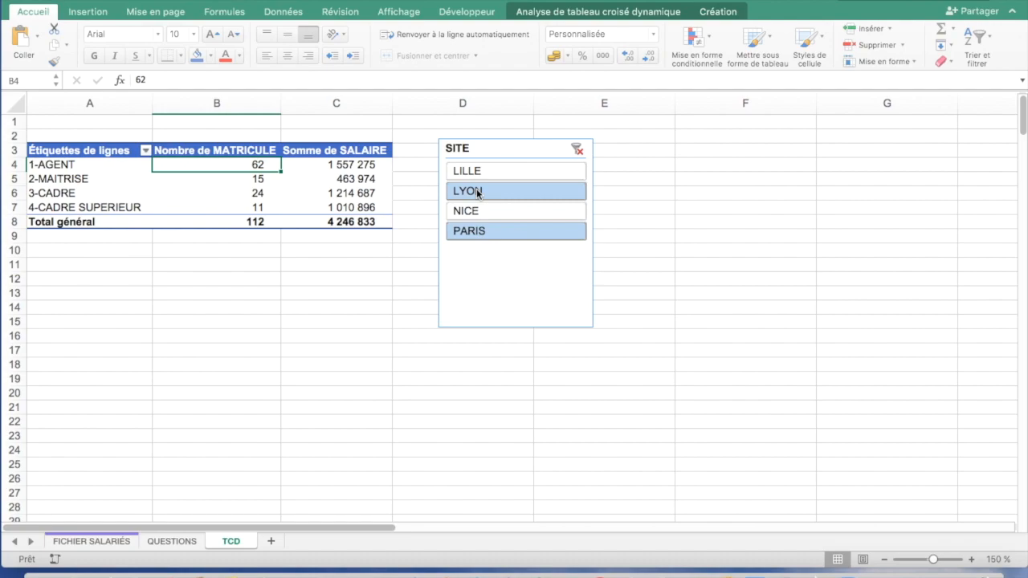
left_click(582, 153)
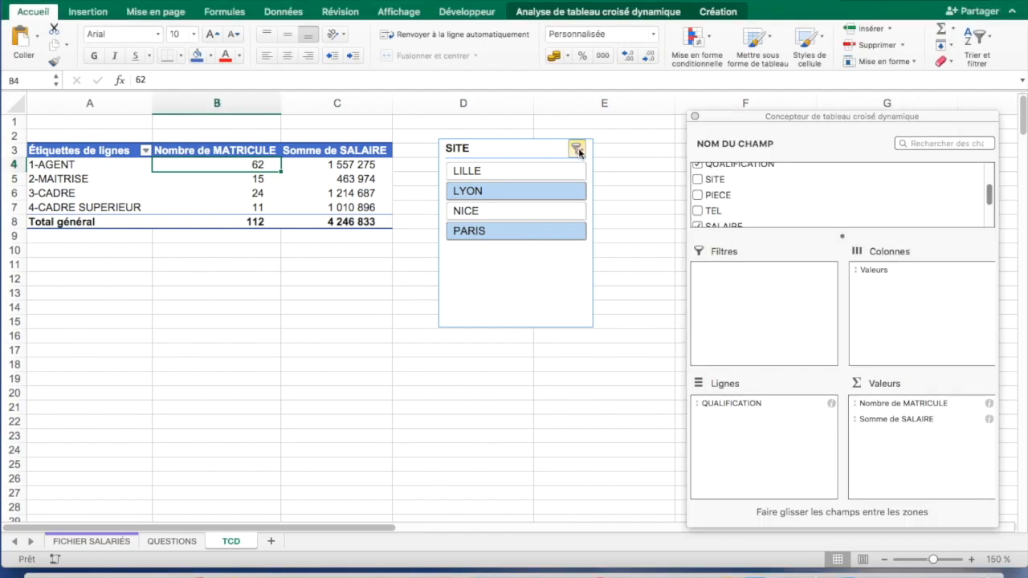
left_click(580, 152)
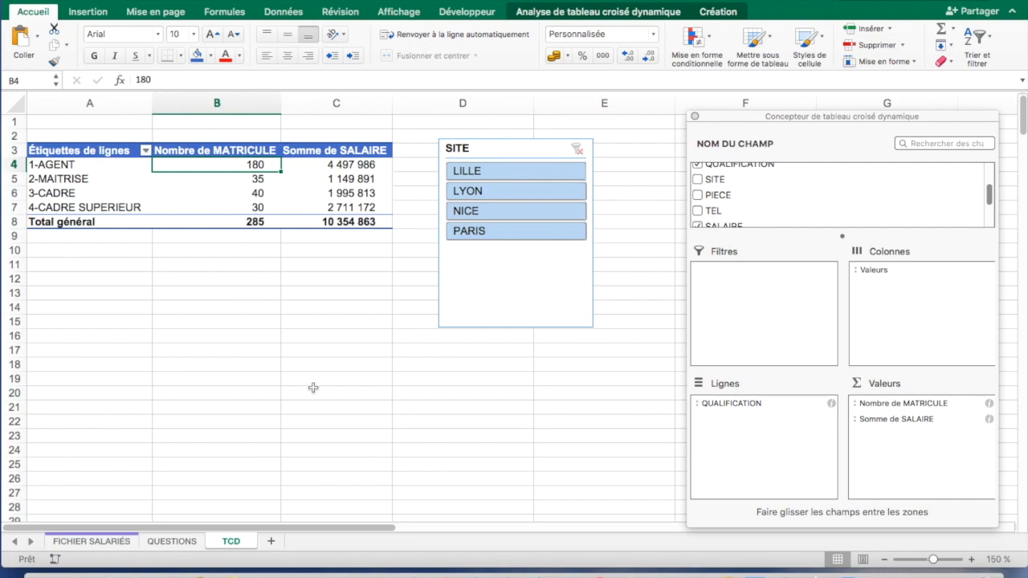
Step: Review the FICHIER SALARIÉS and QUESTIONS sheets and return to the pivot table on TCD
left_click(124, 543)
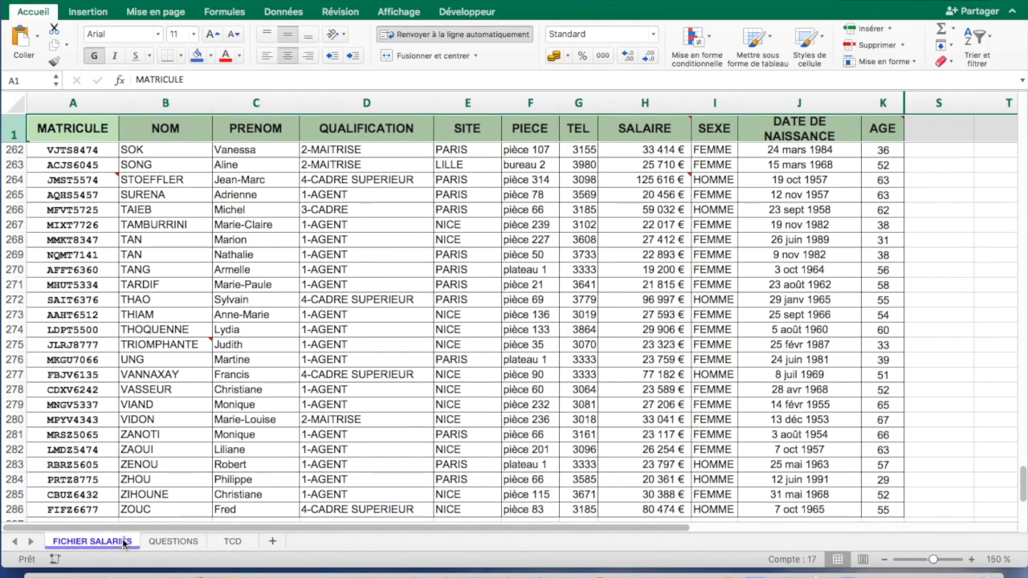
left_click(172, 543)
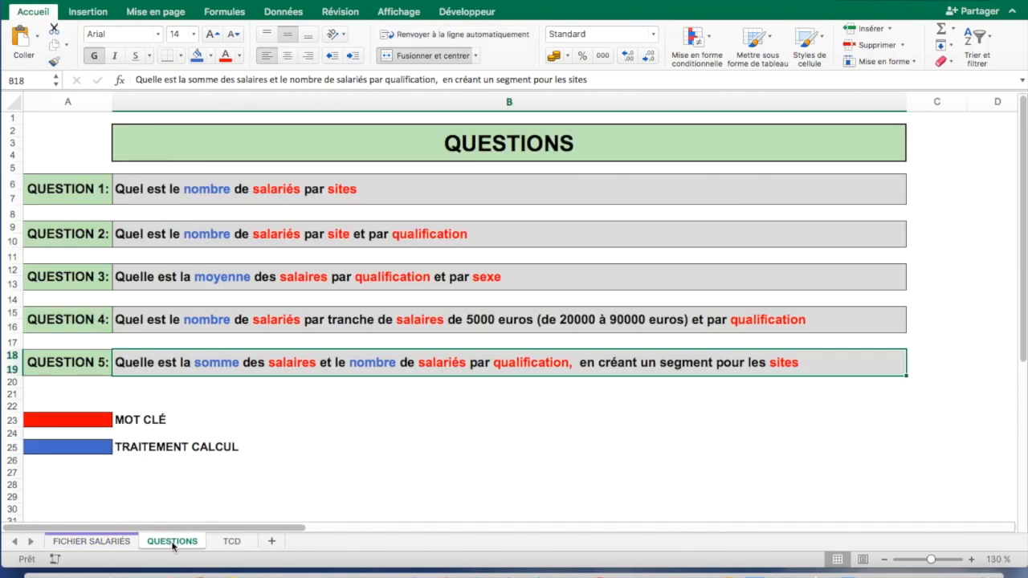
left_click(231, 543)
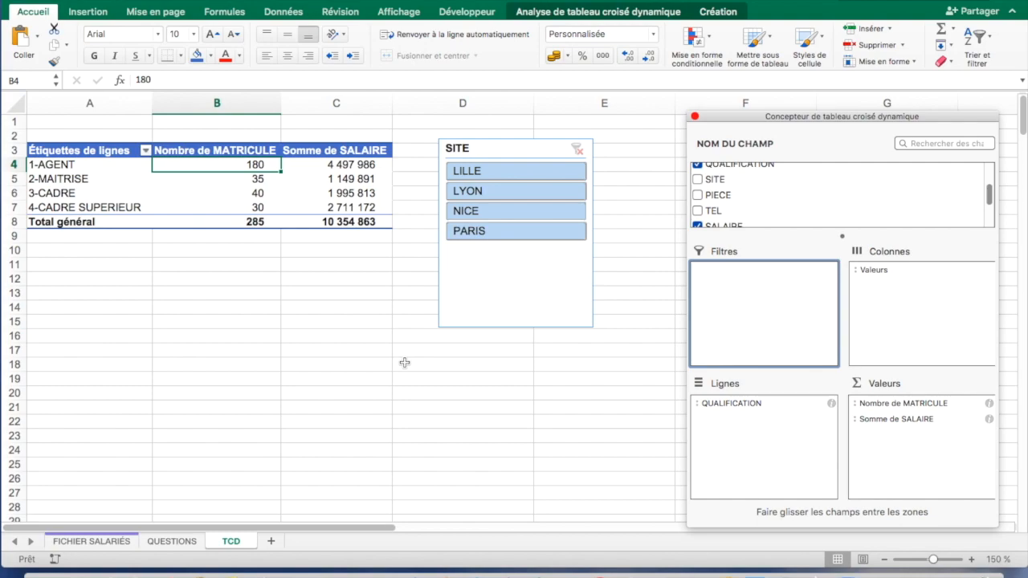